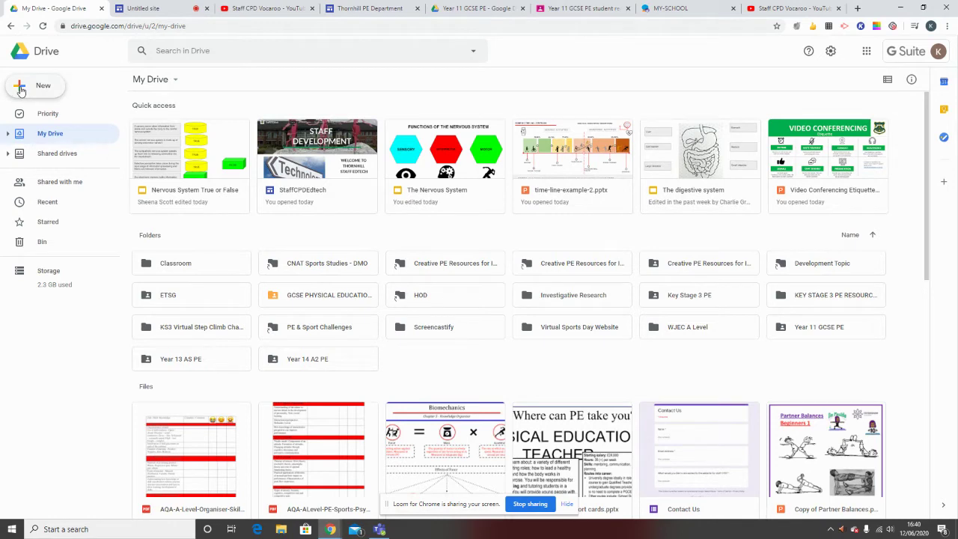
- Create a new blank site from the Google Sites home page
left_click(21, 89)
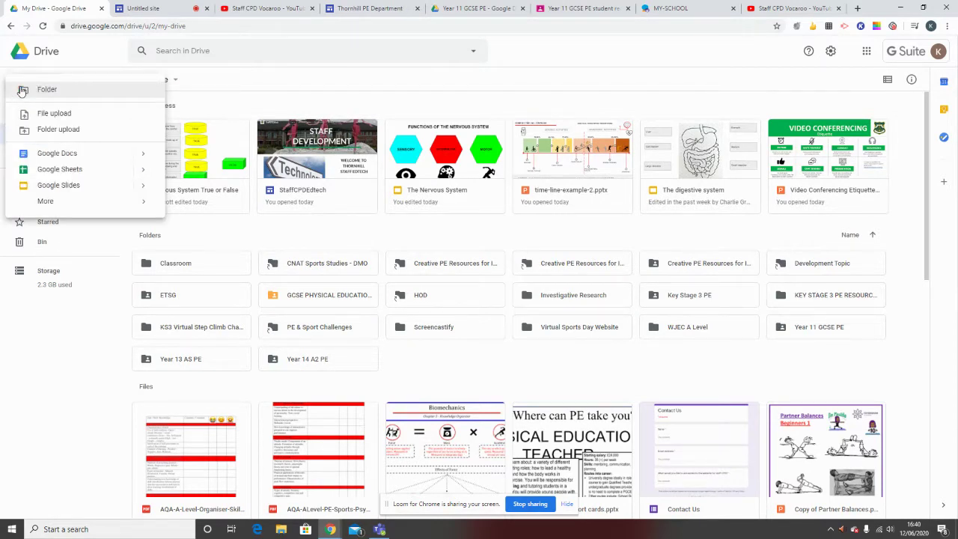
mouse_move(49, 204)
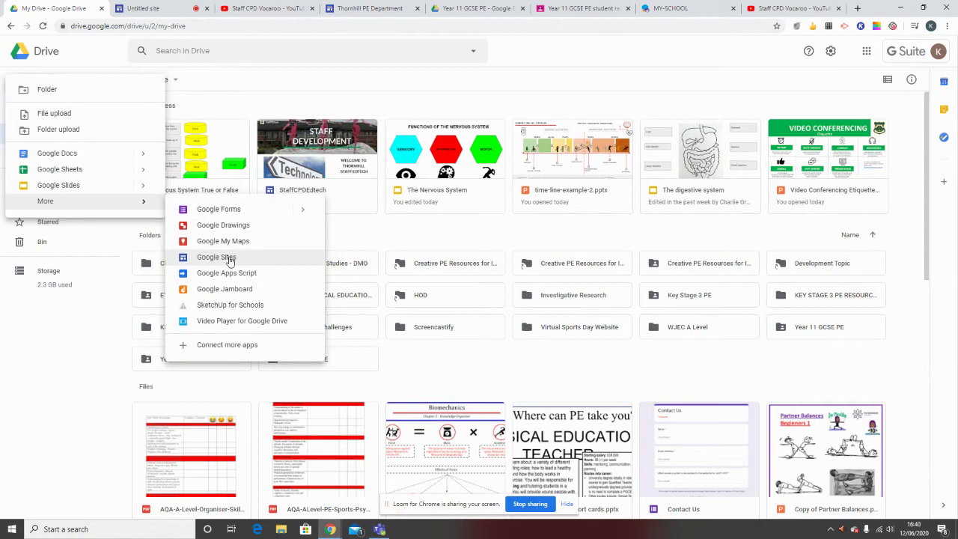
left_click(150, 9)
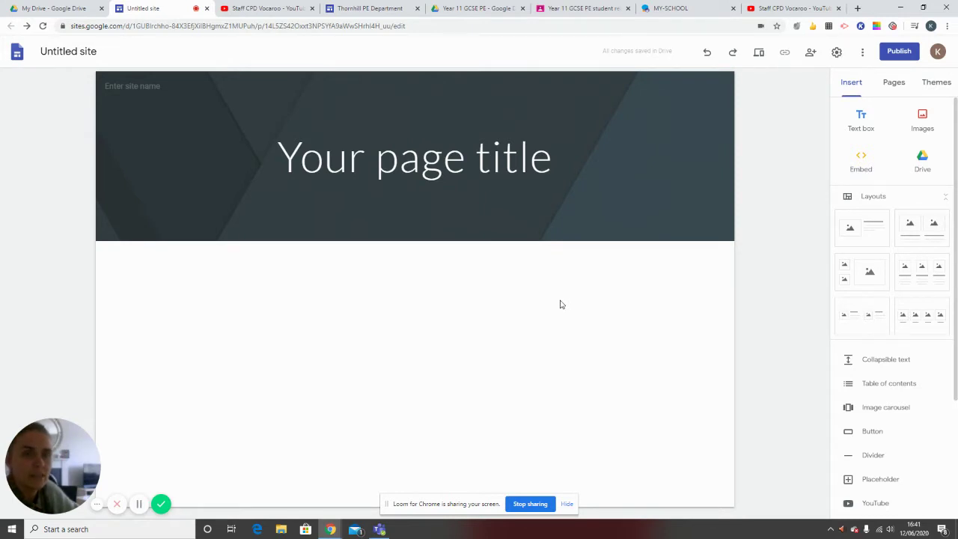
left_click(16, 54)
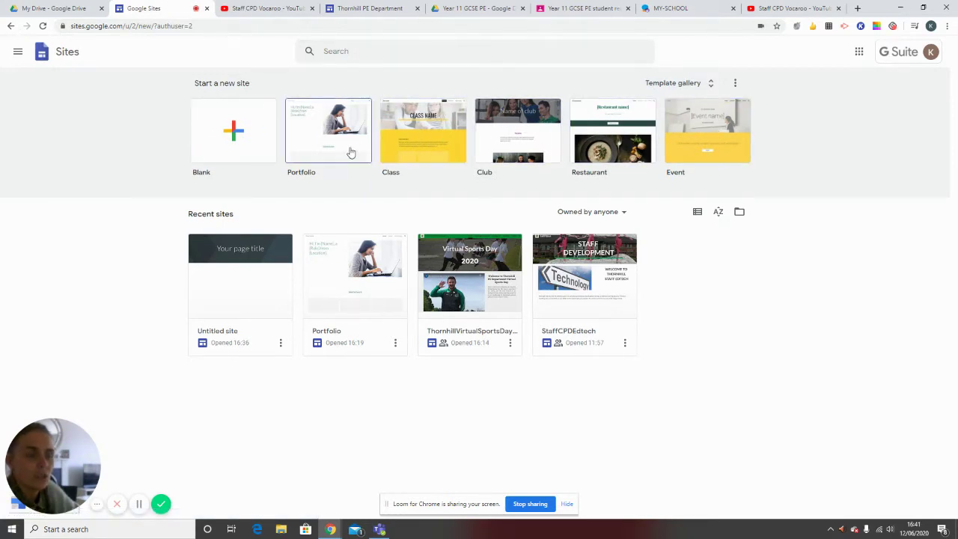
left_click(234, 131)
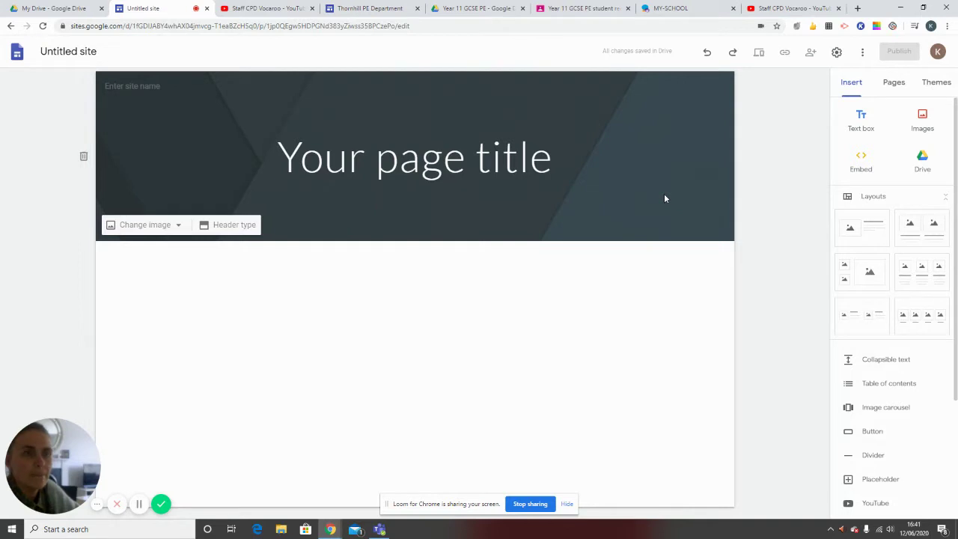
- Switch to the Thornhill PE Department site and preview its home page at tablet size
left_click(364, 9)
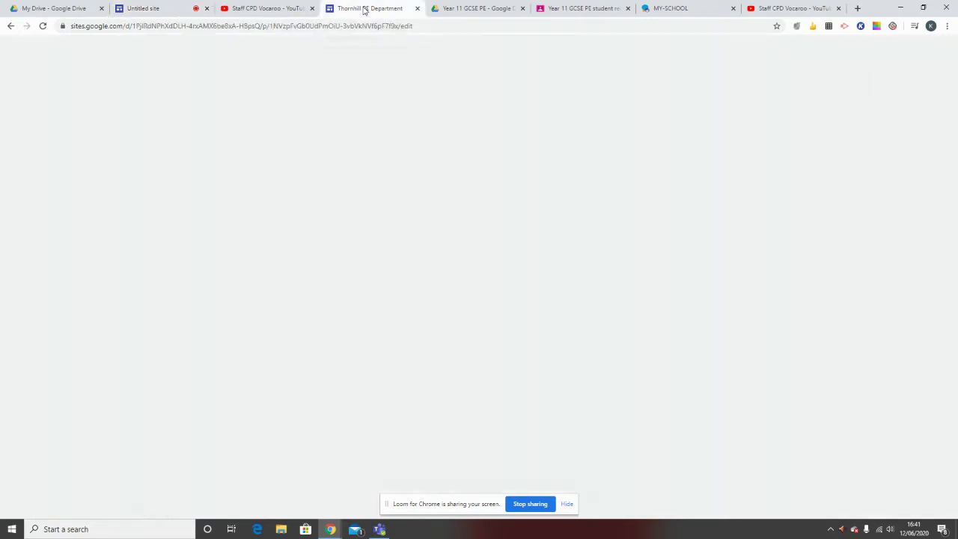
scroll(648, 305, "up", 2)
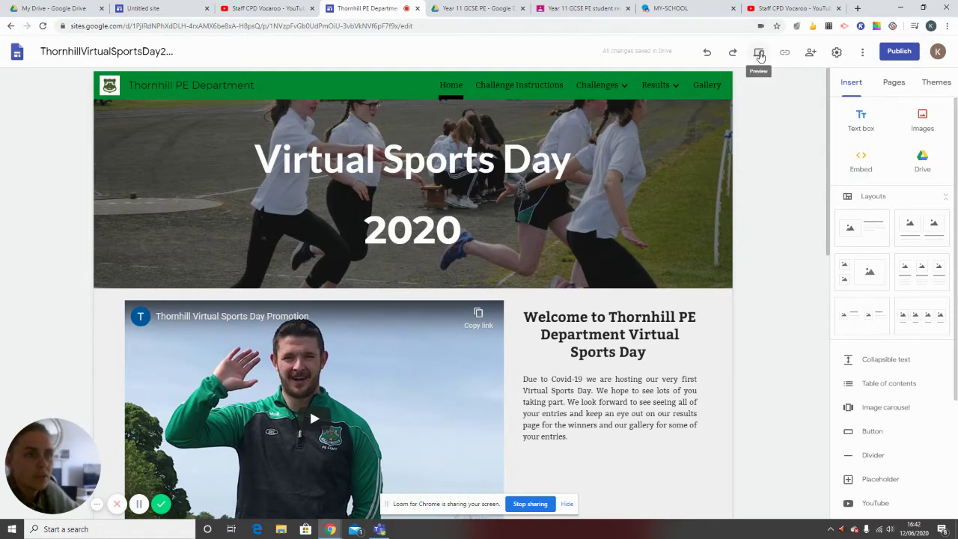
left_click(759, 56)
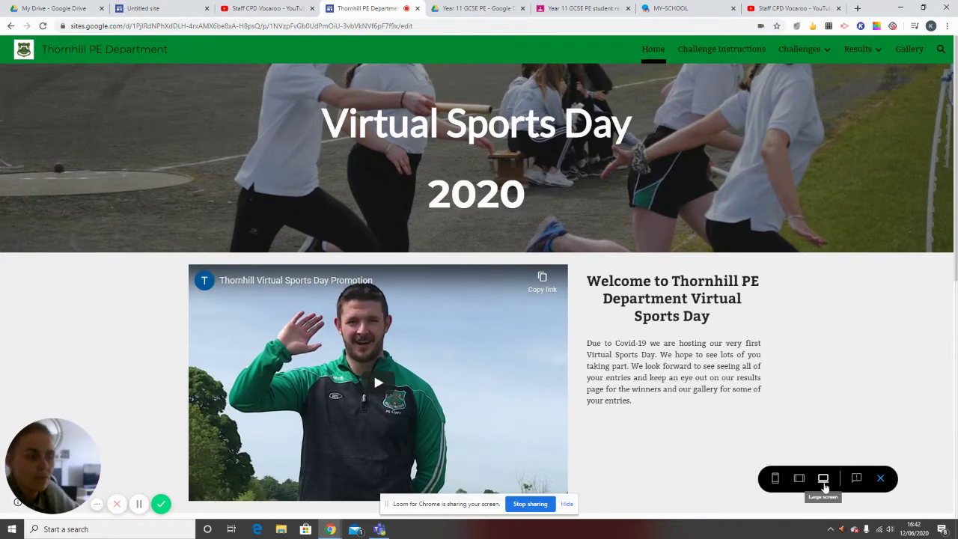
left_click(799, 480)
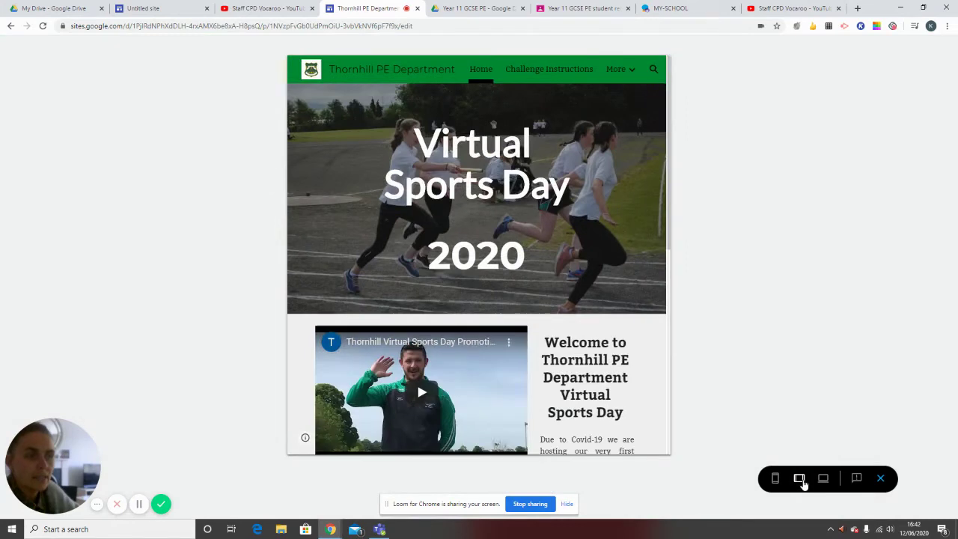
scroll(559, 358, "down", 5)
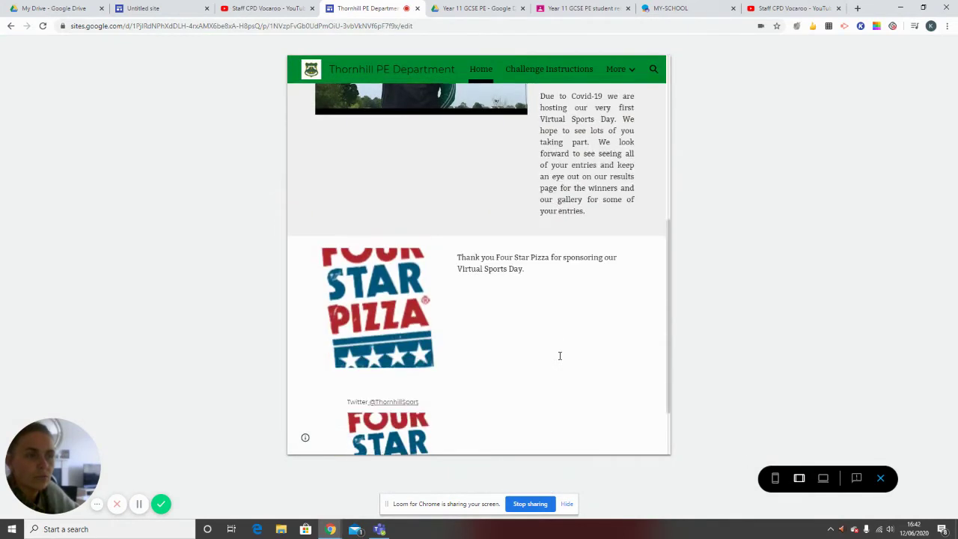
scroll(560, 356, "up", 10)
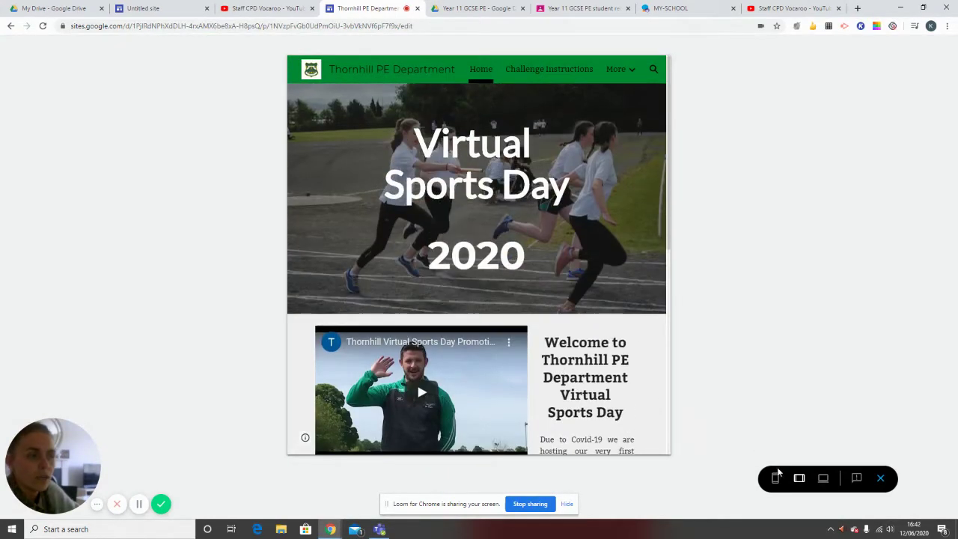
- Preview the Virtual Sports Day home page at phone size and close the preview
left_click(775, 481)
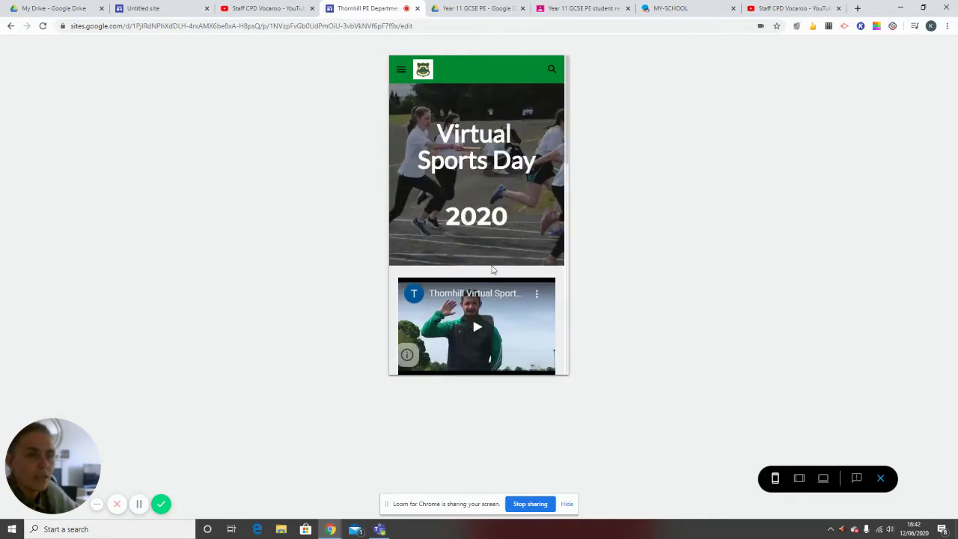
scroll(492, 271, "down", 2)
scroll(492, 270, "down", 2)
scroll(492, 270, "up", 3)
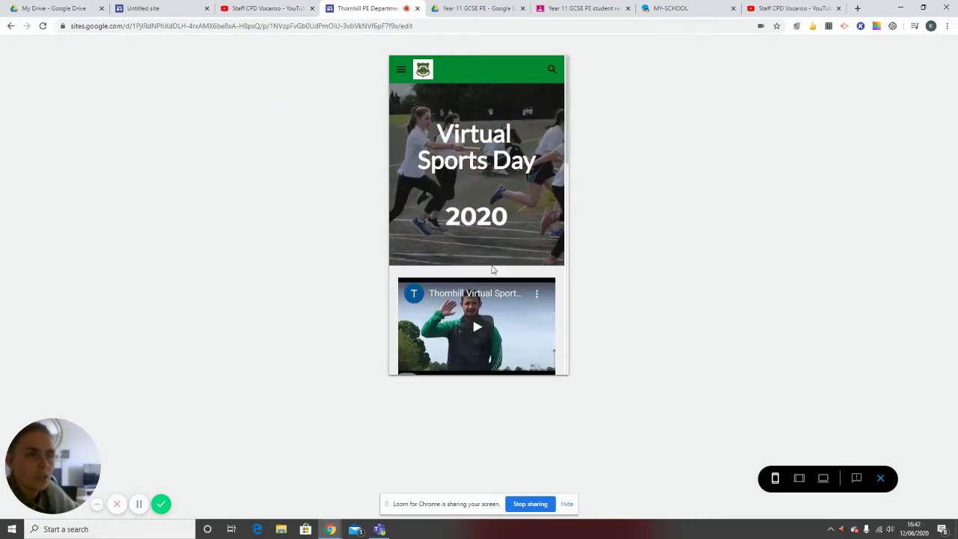
left_click(883, 481)
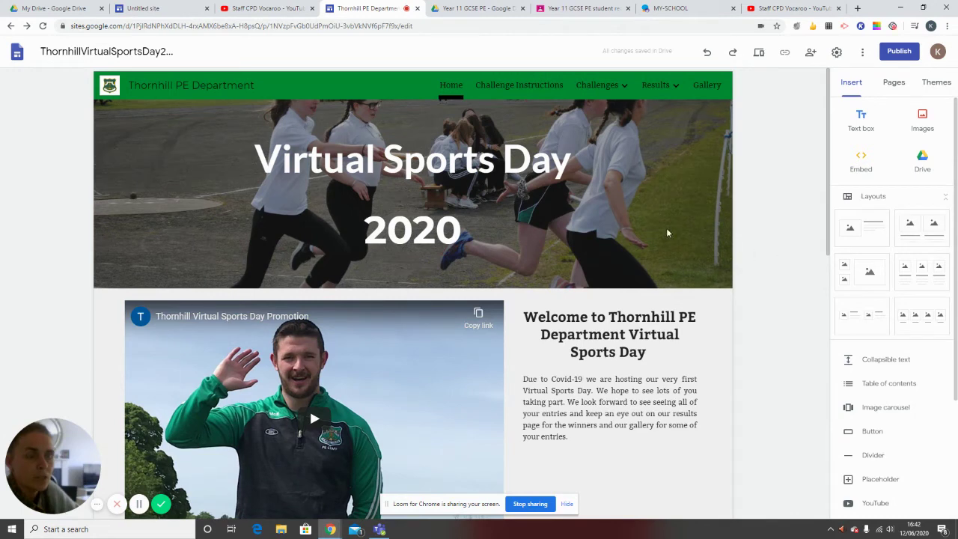
mouse_move(668, 239)
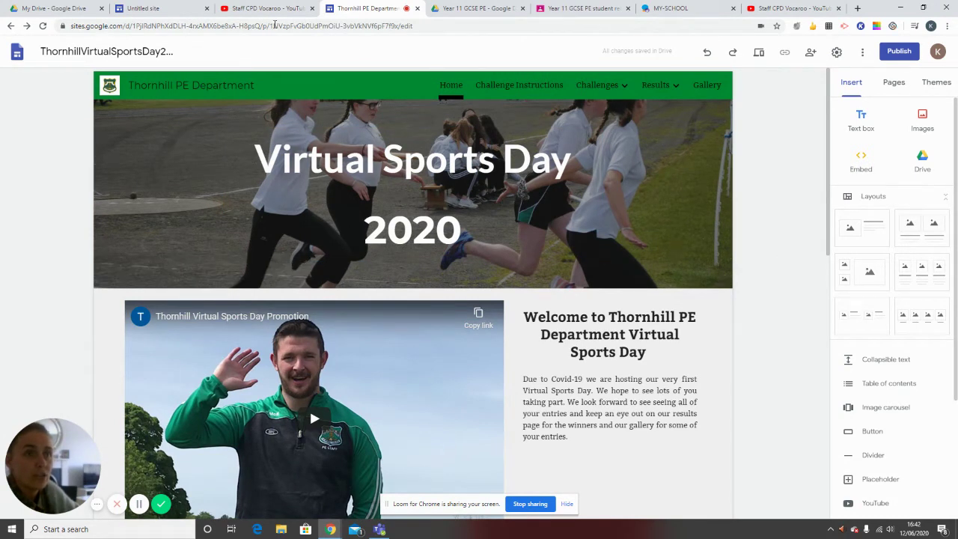
- Return to the untitled blank site and name its site file GCSEPE
left_click(150, 12)
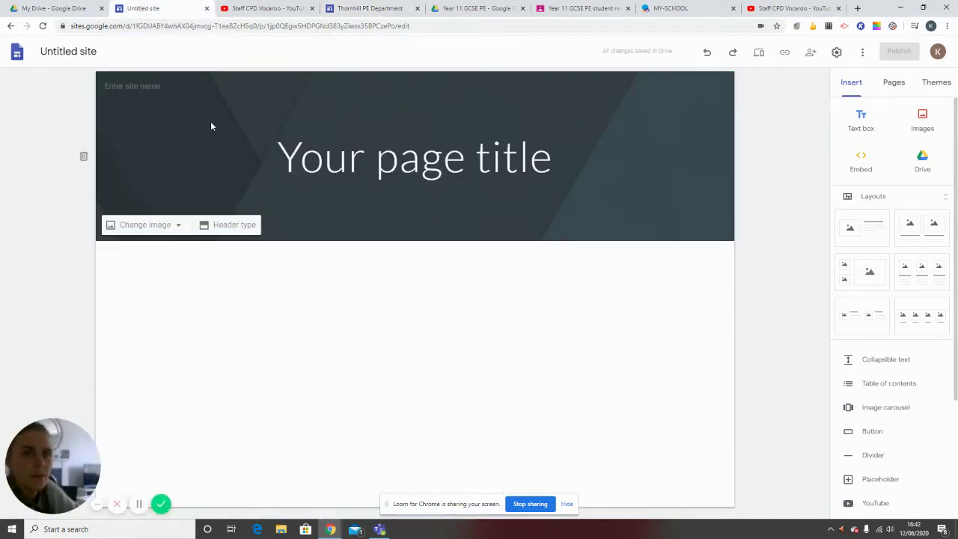
left_click(76, 51)
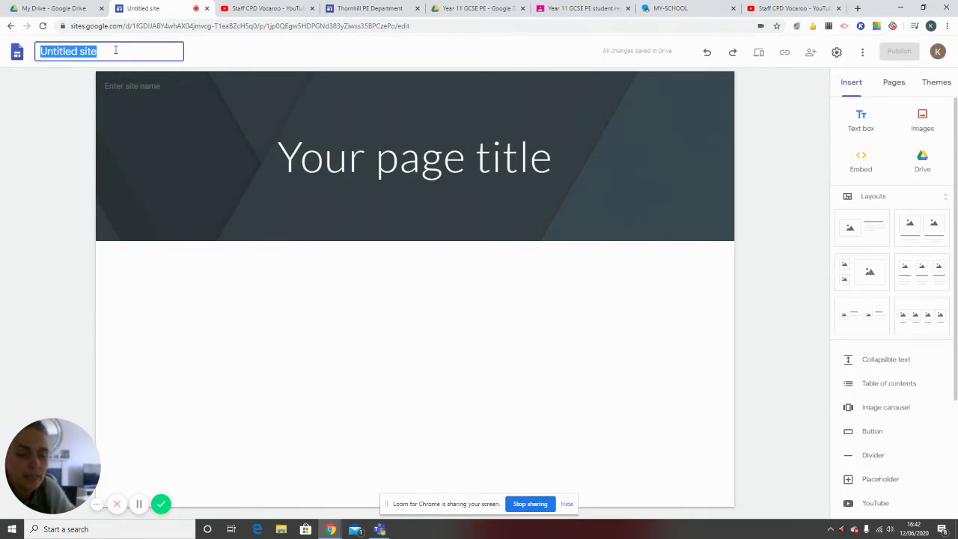
type("GCSEPE")
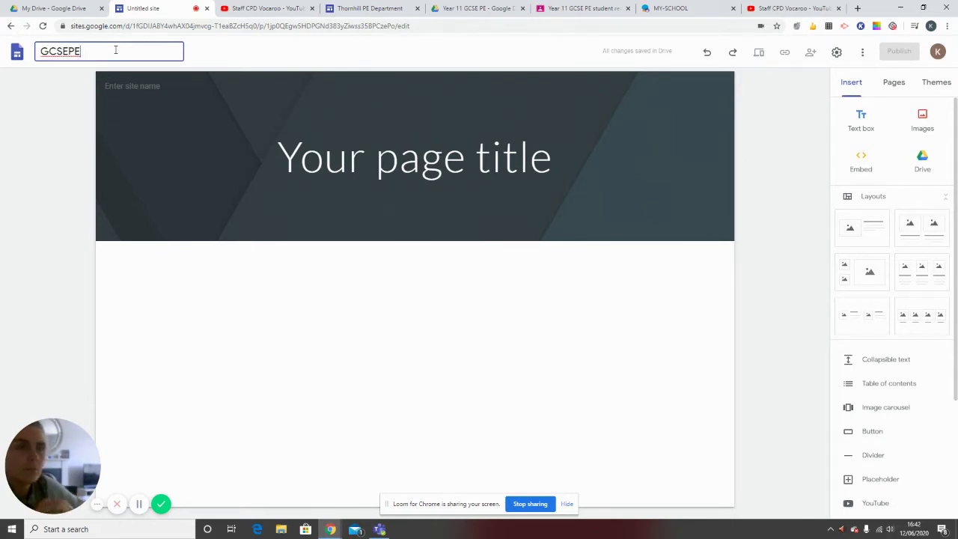
- Replace the placeholder page title in the header with "GCSE PE REVISION"
left_click(265, 166)
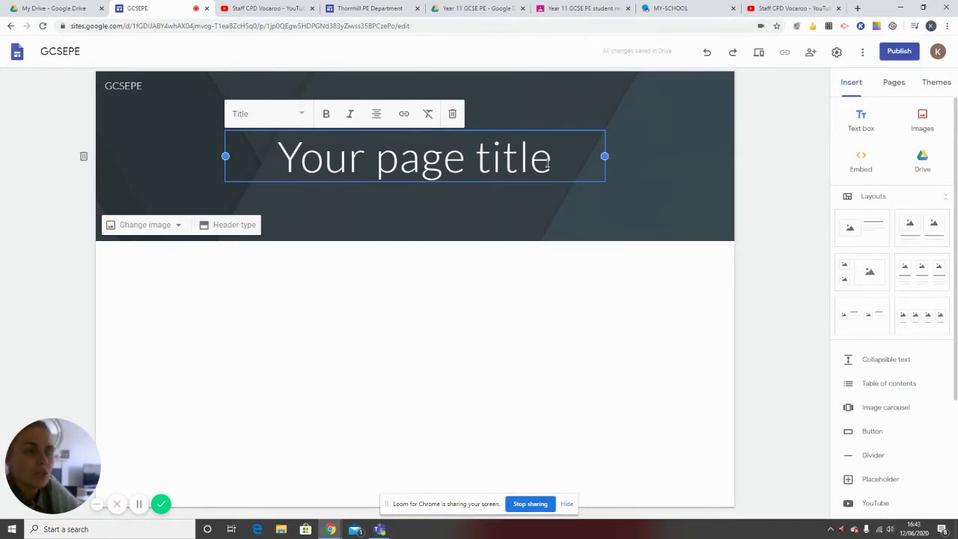
key("BackSpace")
key("BackSpace")
key("BackSpace")
key("BackSpace")
key("BackSpace")
key("BackSpace")
key("BackSpace")
key("BackSpace")
key("BackSpace")
key("BackSpace")
key("BackSpace")
key("BackSpace")
key("BackSpace")
key("BackSpace")
key("BackSpace")
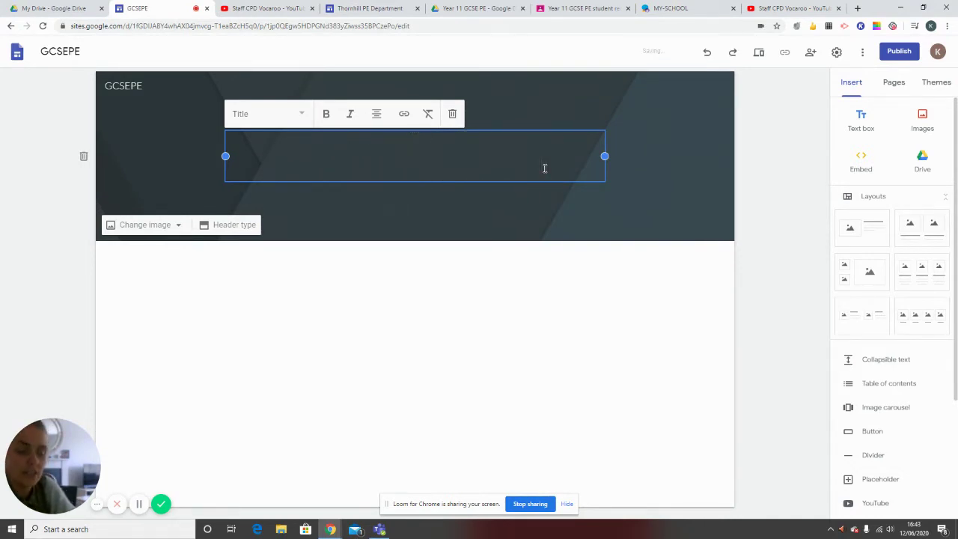
type("GCSE ")
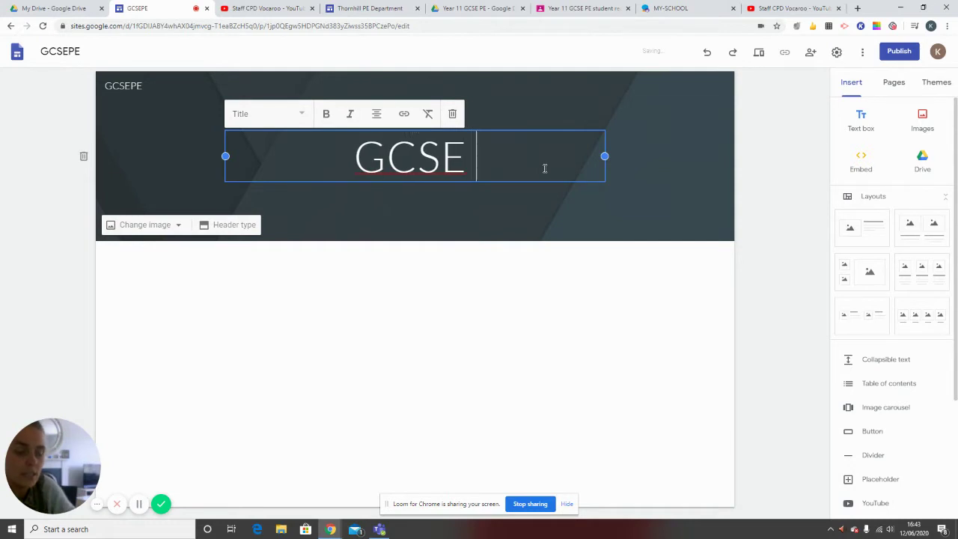
type("PE RE")
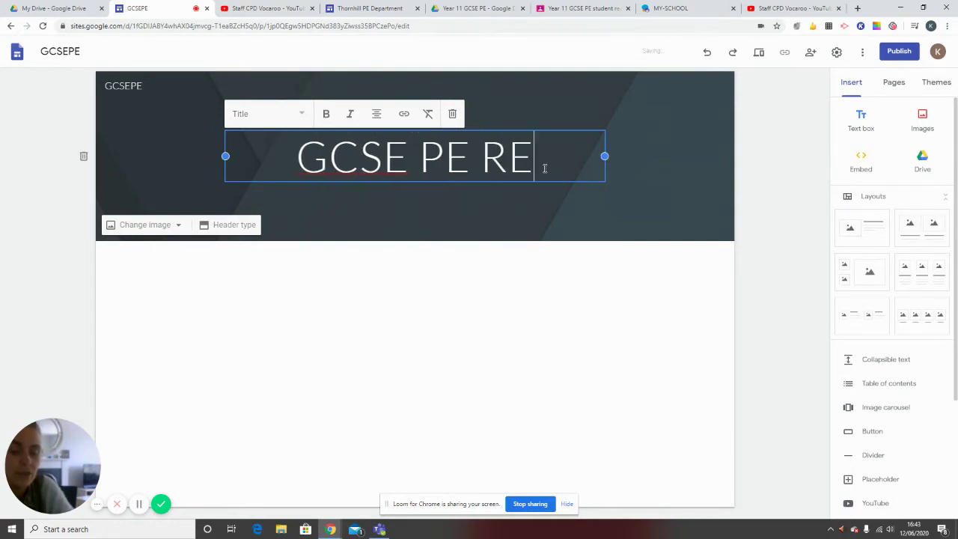
type("VISION")
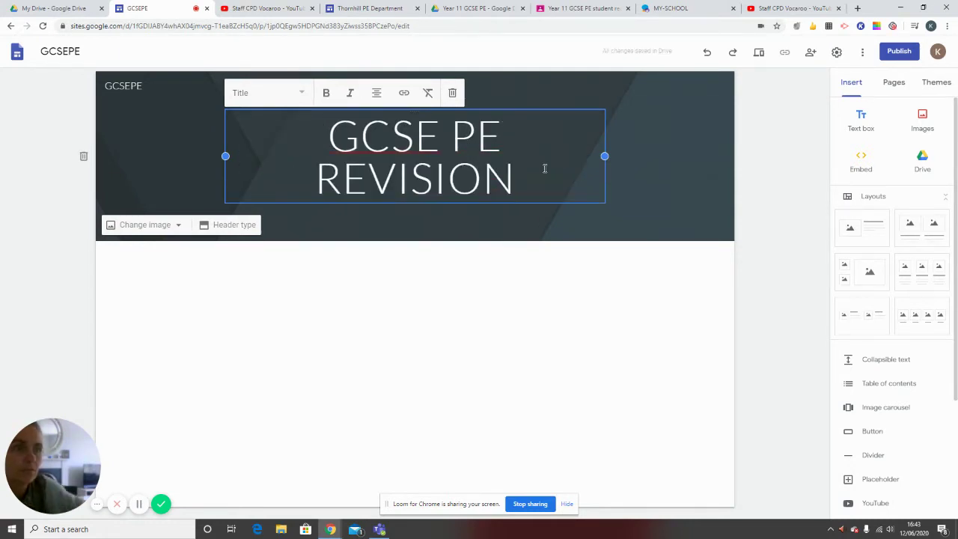
left_click(658, 202)
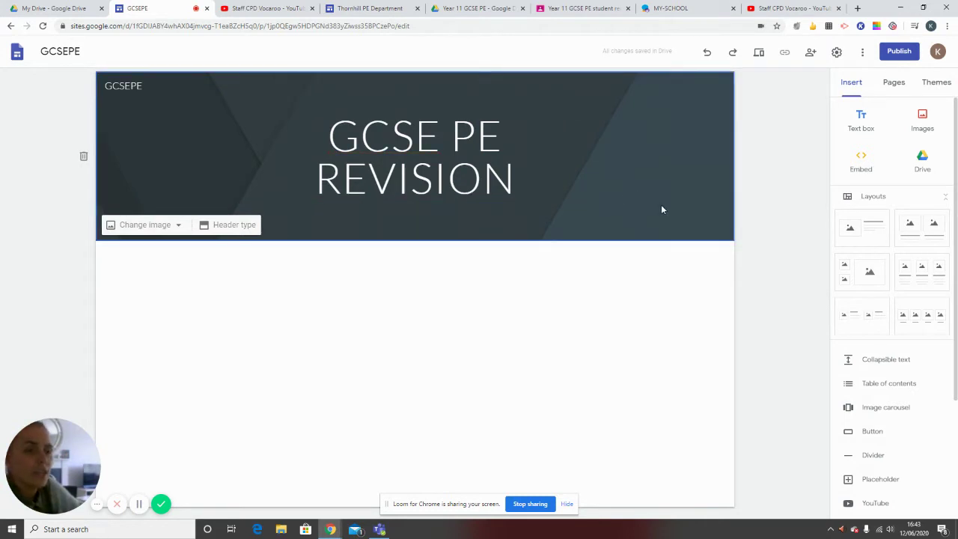
- Upload the "Sports day 7" picture from the Pictures folder as the header's background image
left_click(177, 227)
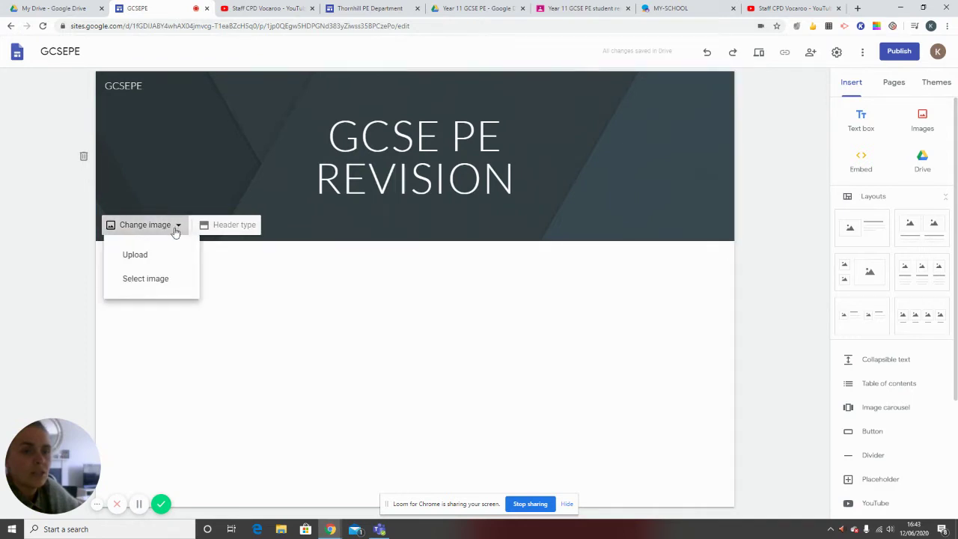
left_click(140, 259)
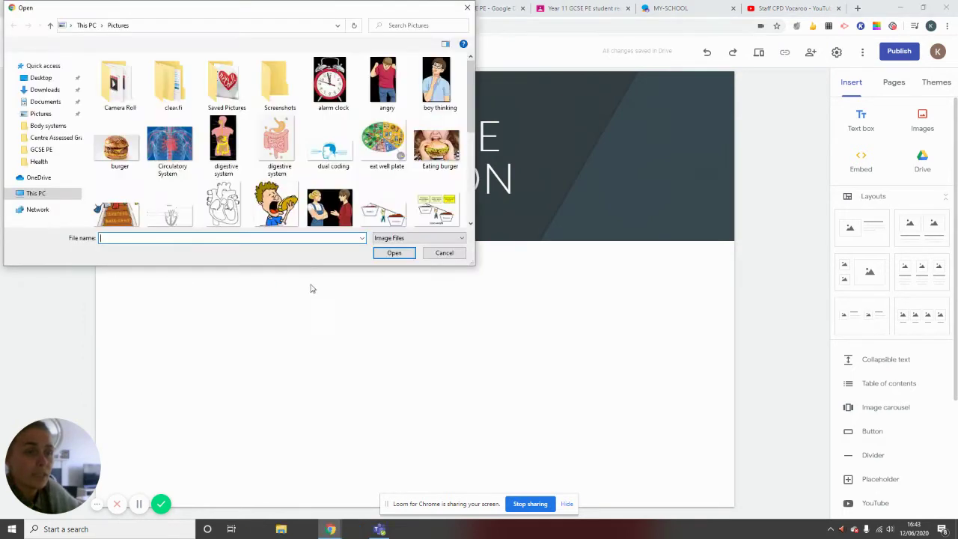
scroll(301, 142, "down", 2)
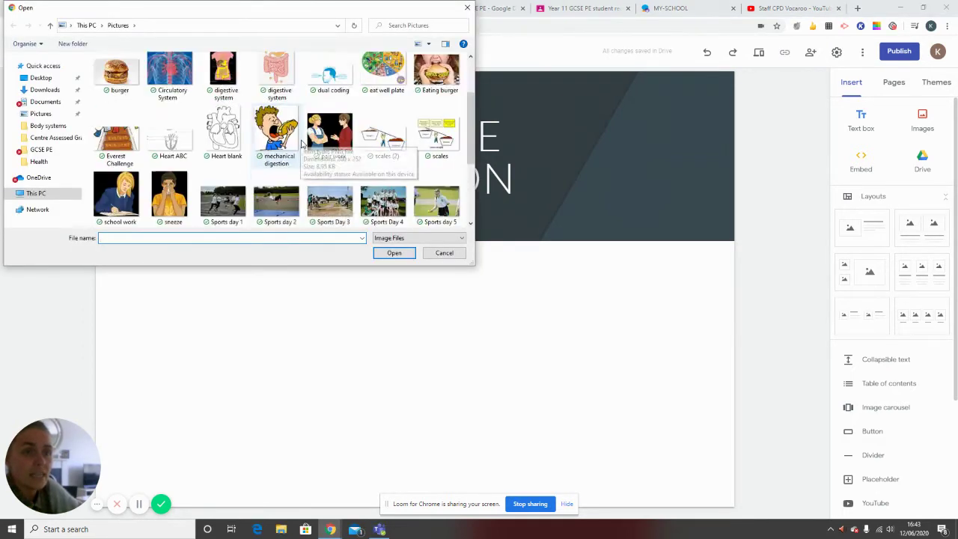
scroll(301, 146, "up", 1)
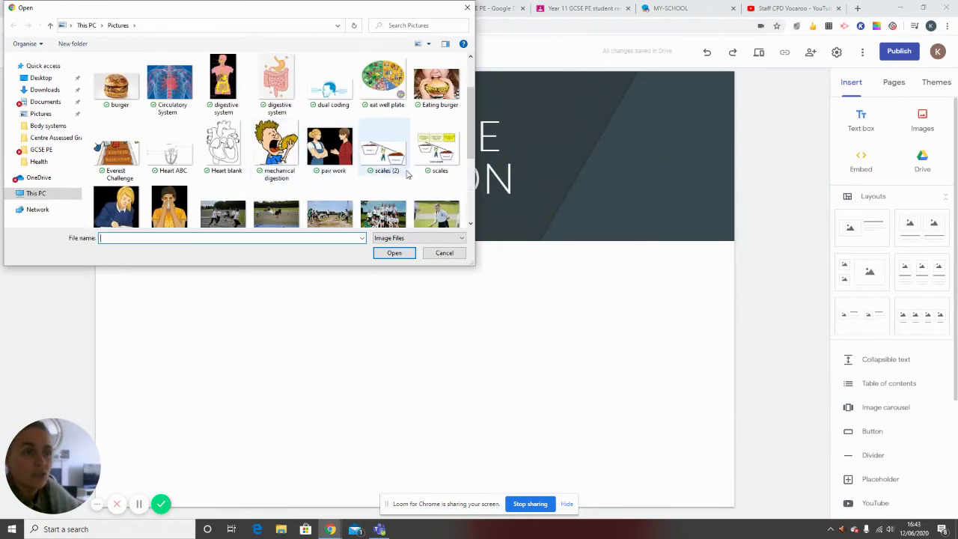
scroll(403, 180, "down", 1)
scroll(403, 179, "down", 1)
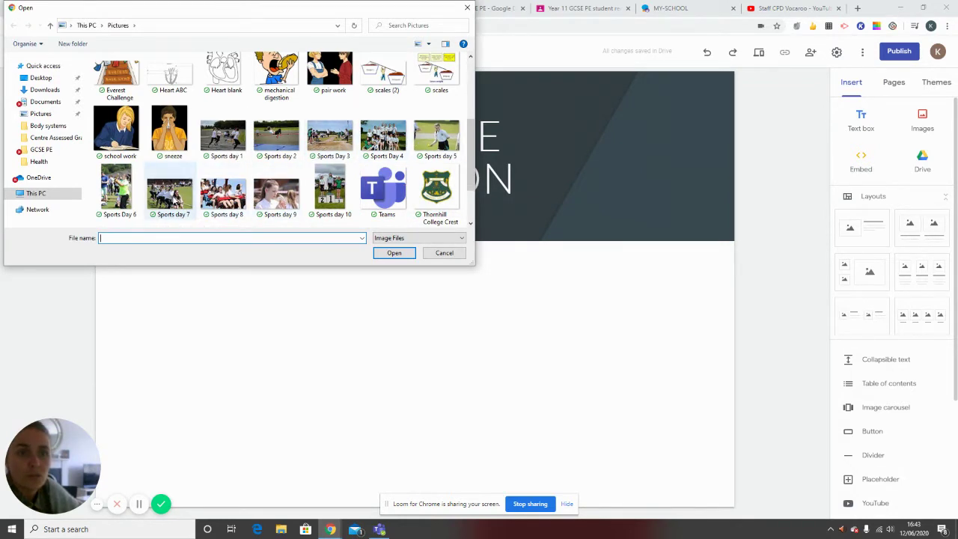
left_click(171, 193)
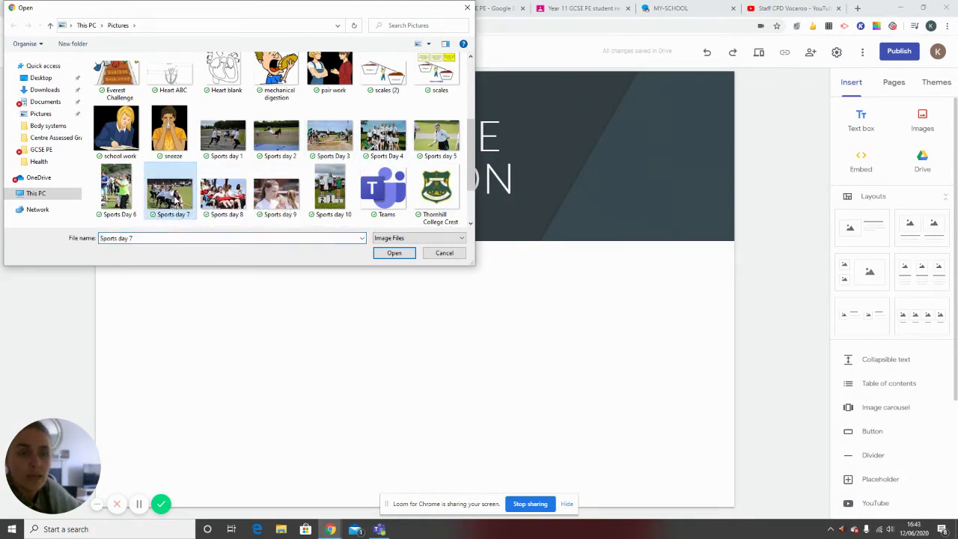
left_click(394, 253)
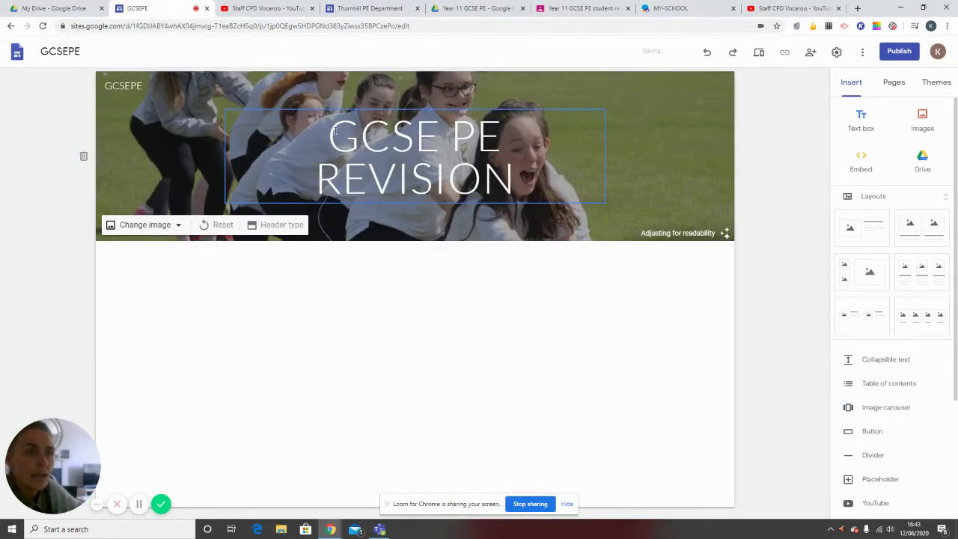
- Make the whole "GCSE PE REVISION" header title bold
left_click_drag(334, 132, 516, 182)
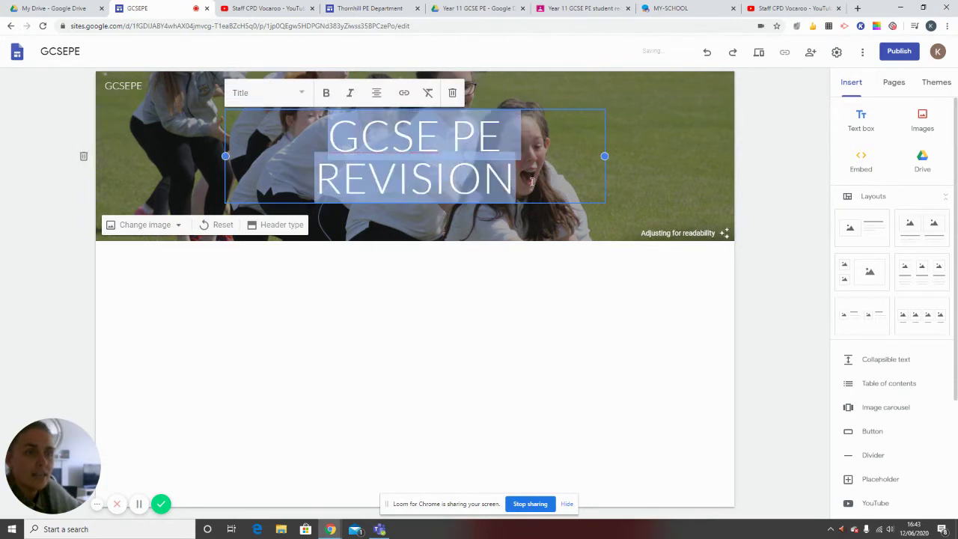
left_click(326, 92)
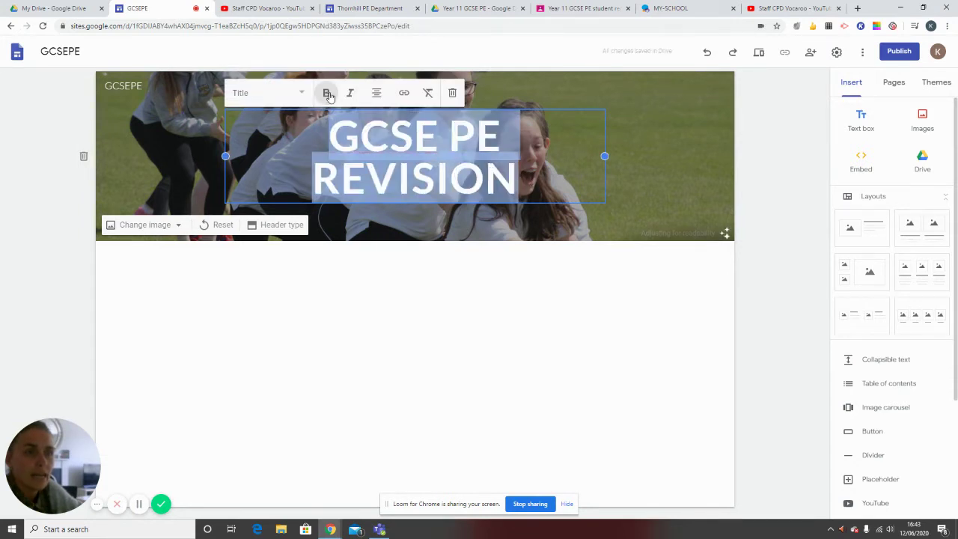
left_click(380, 97)
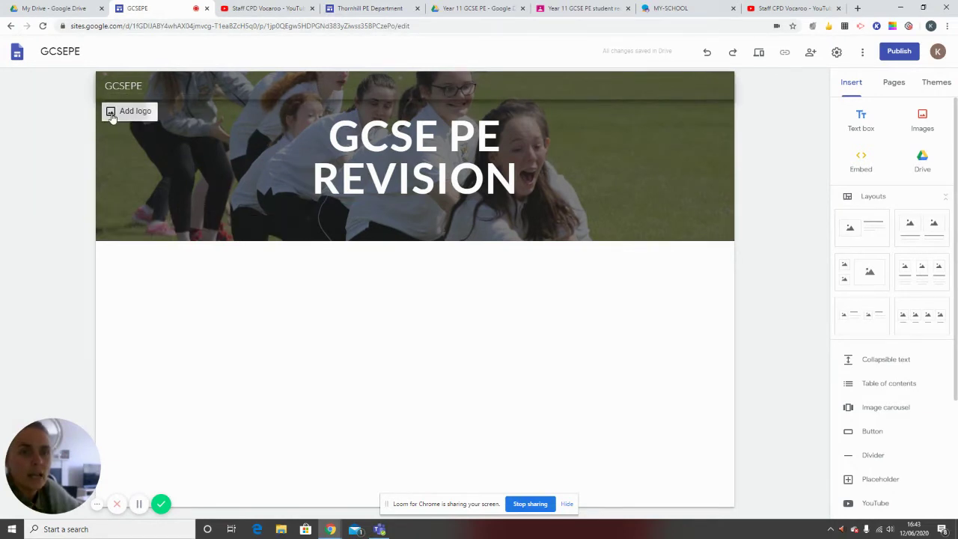
- Upload the "Thornhill College Crest" picture from the Pictures folder as the site's logo and close the brand image settings
left_click(125, 110)
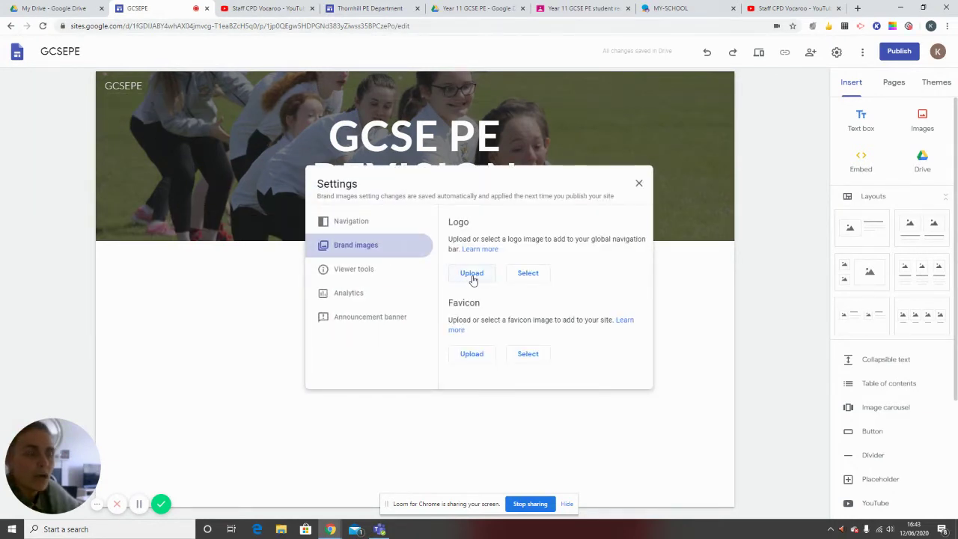
left_click(472, 276)
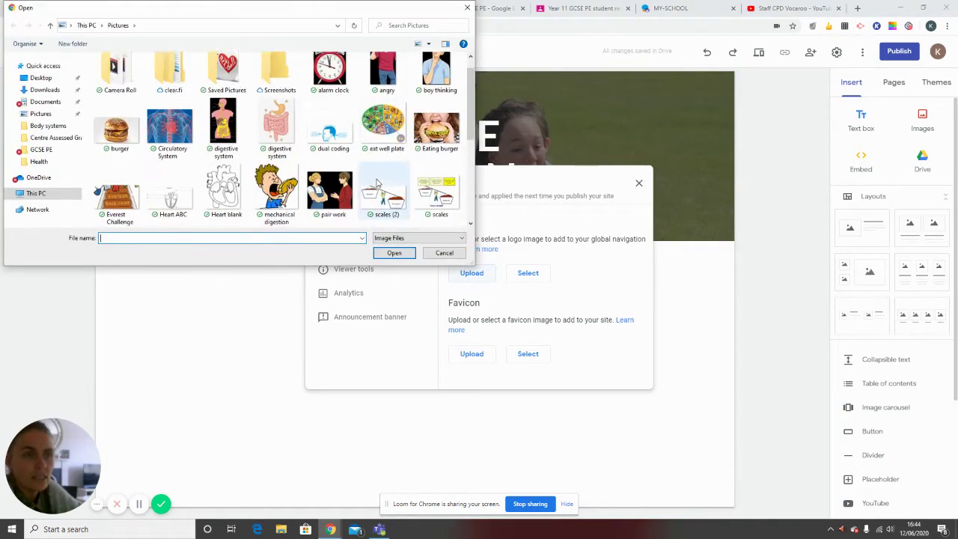
scroll(374, 175, "down", 10)
left_click(437, 134)
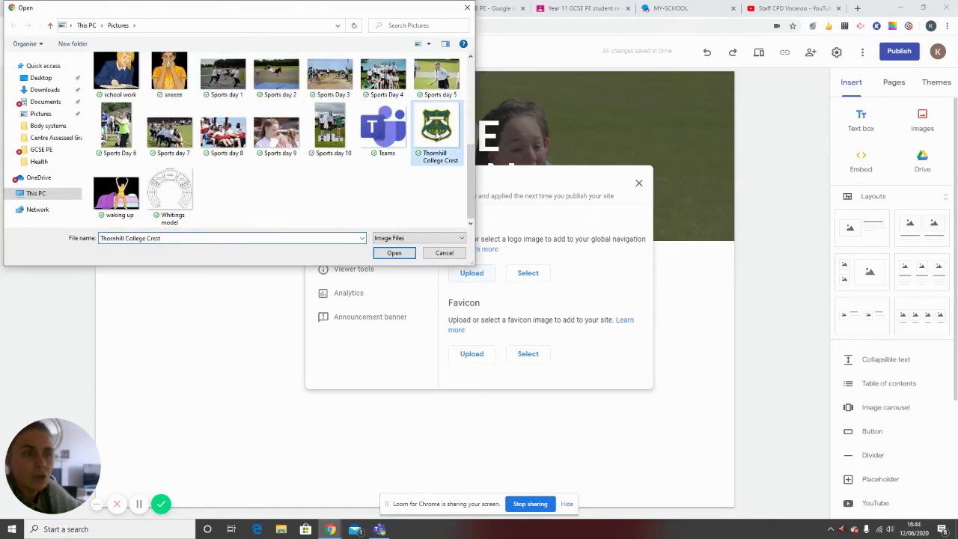
left_click(394, 254)
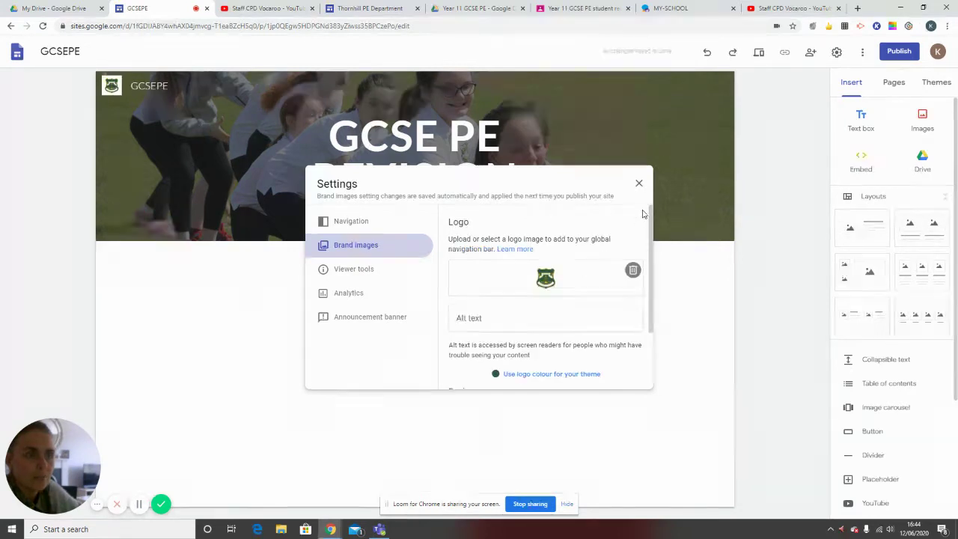
left_click(638, 183)
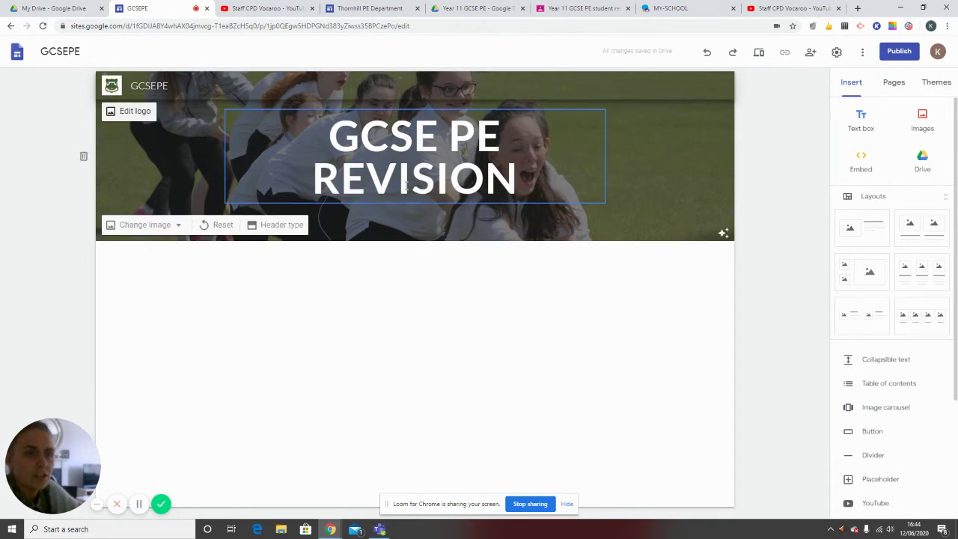
- Try the Cover, Large banner and Title only header types and return the header to Banner
left_click(272, 226)
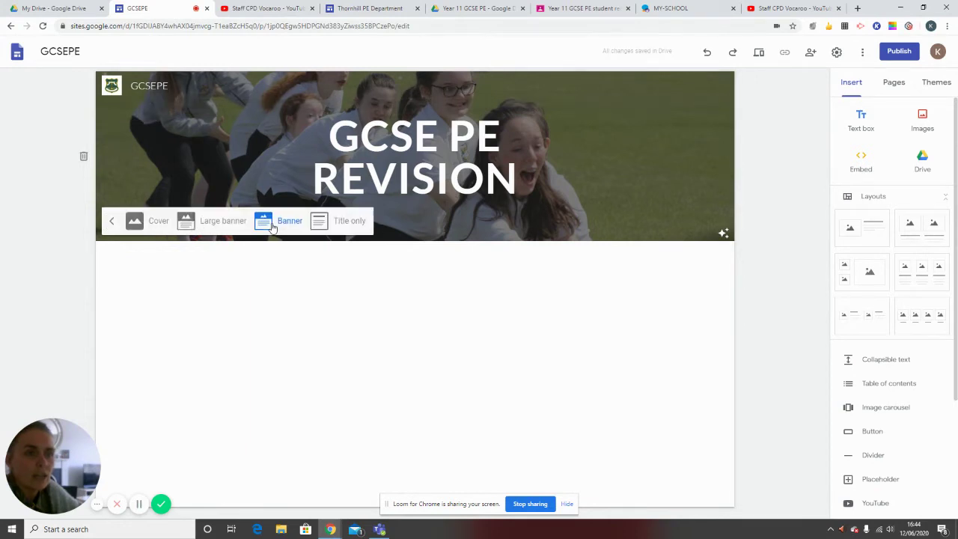
left_click(135, 219)
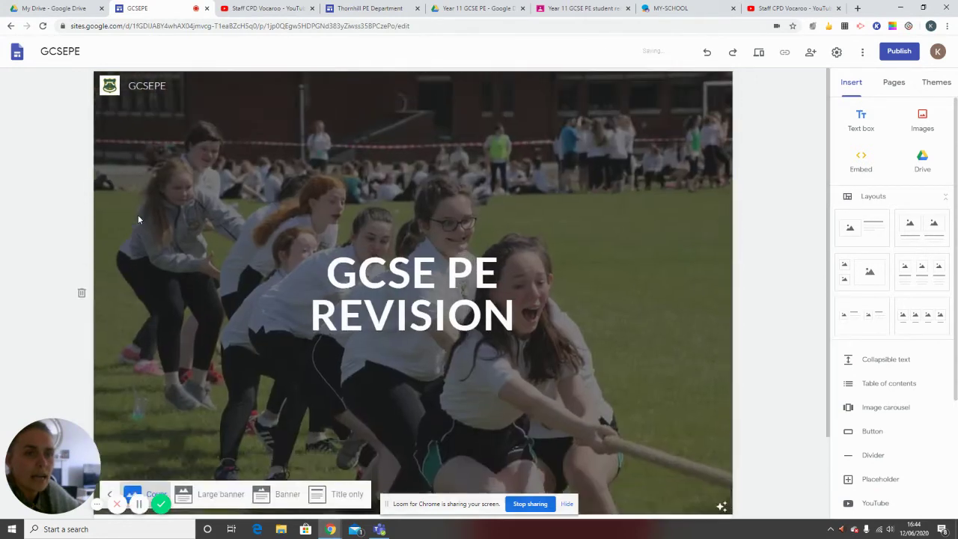
left_click(218, 506)
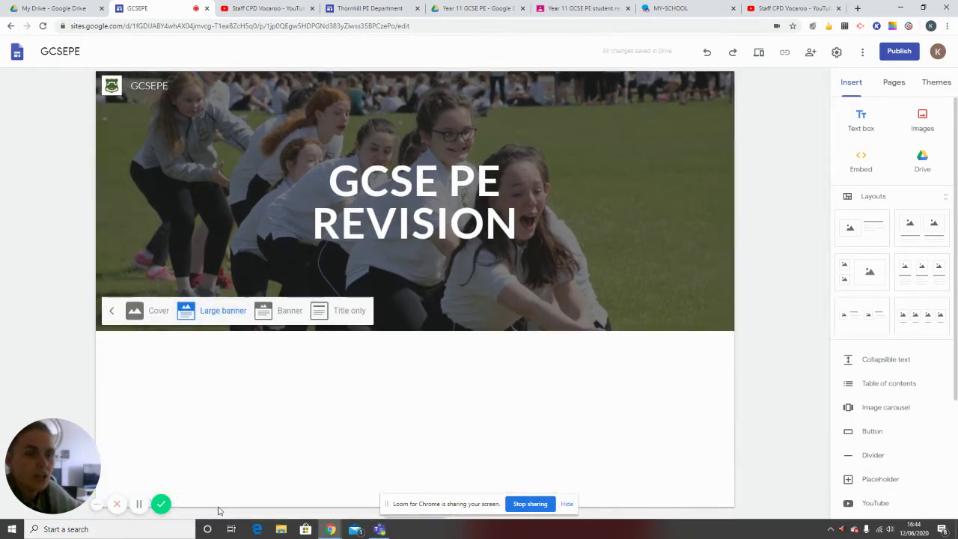
left_click(278, 310)
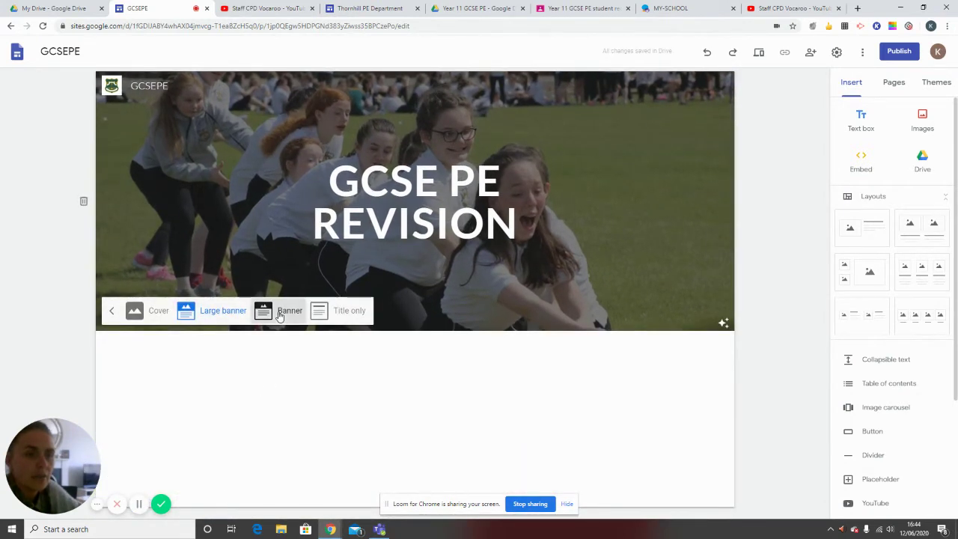
left_click(350, 226)
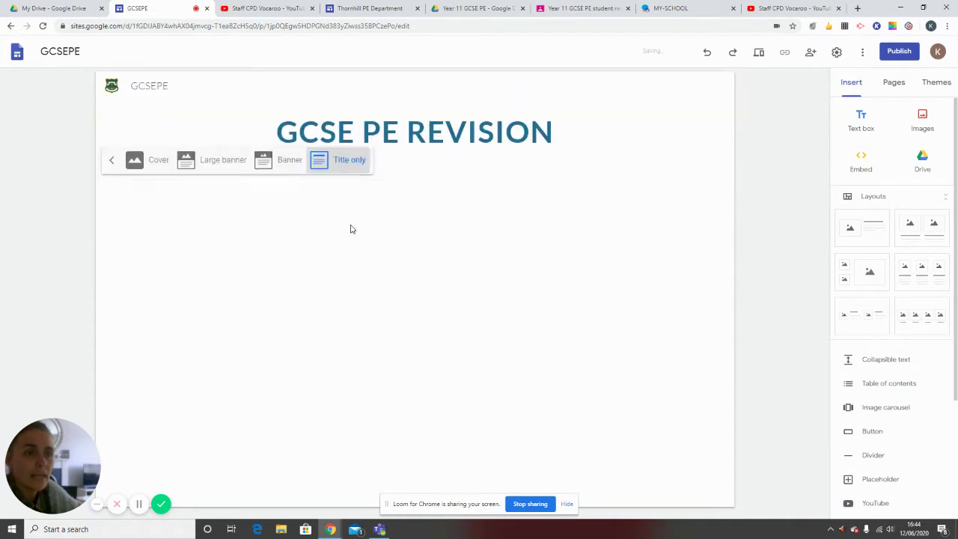
left_click(278, 147)
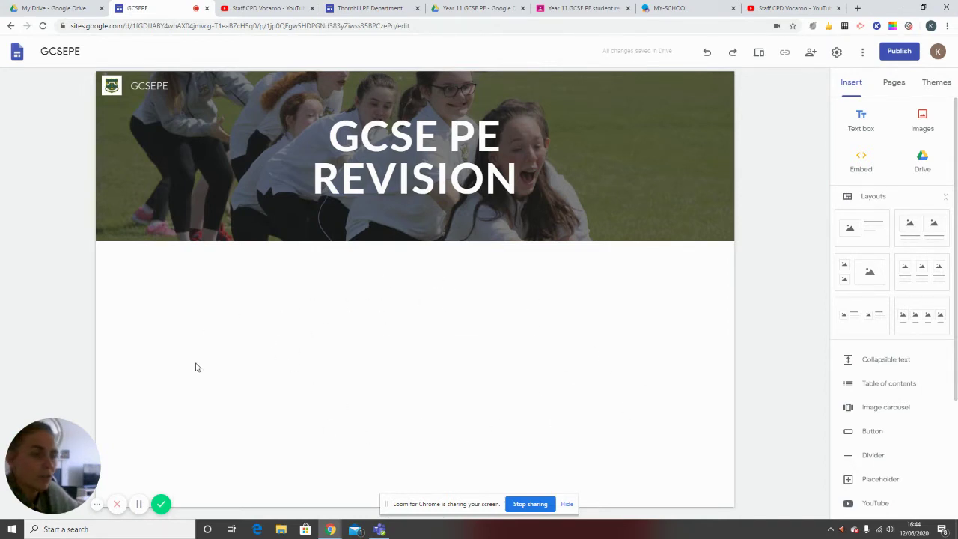
- Add a text box below the header reading "Welcome to our GCSE PE Revision Website."
double_click(251, 309)
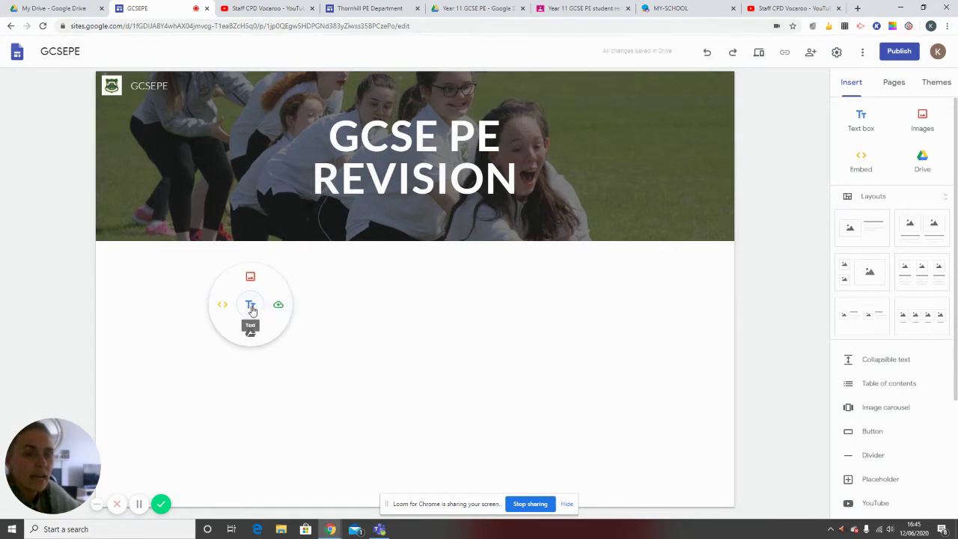
left_click(252, 308)
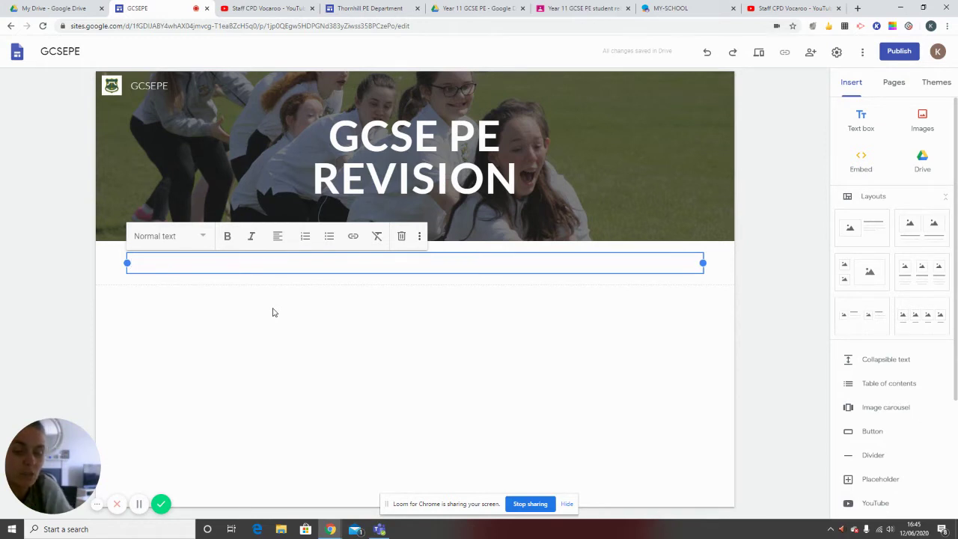
type("Welcome t")
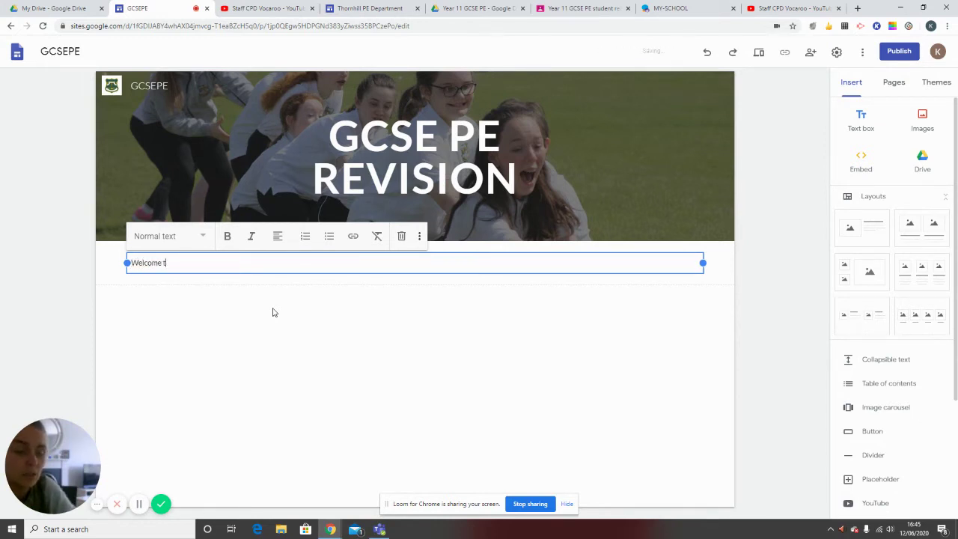
type("o our GCS")
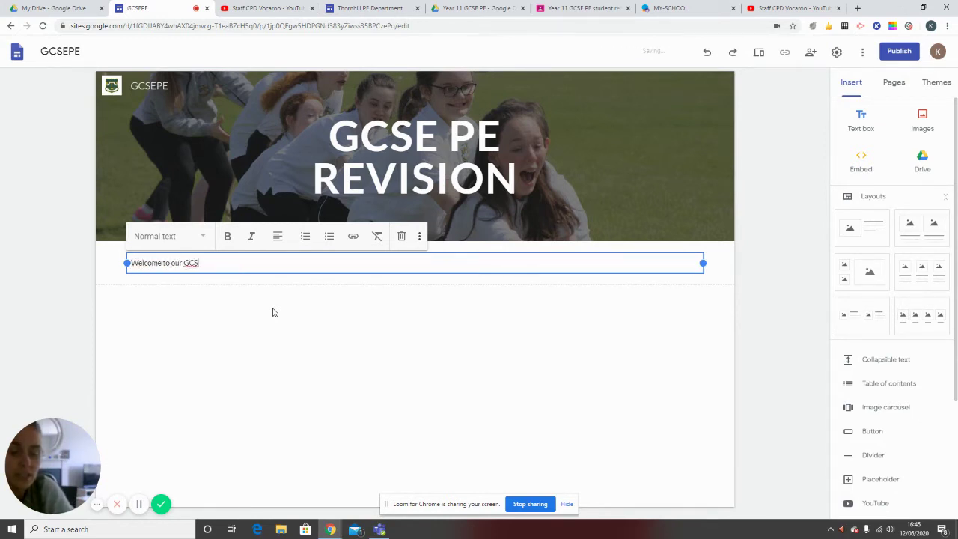
type("E PE Revis")
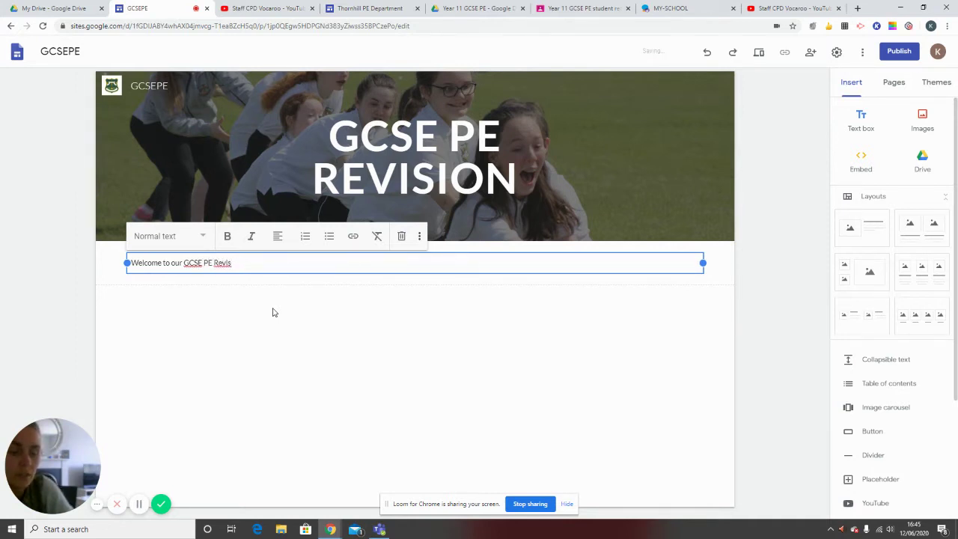
type("oion Web")
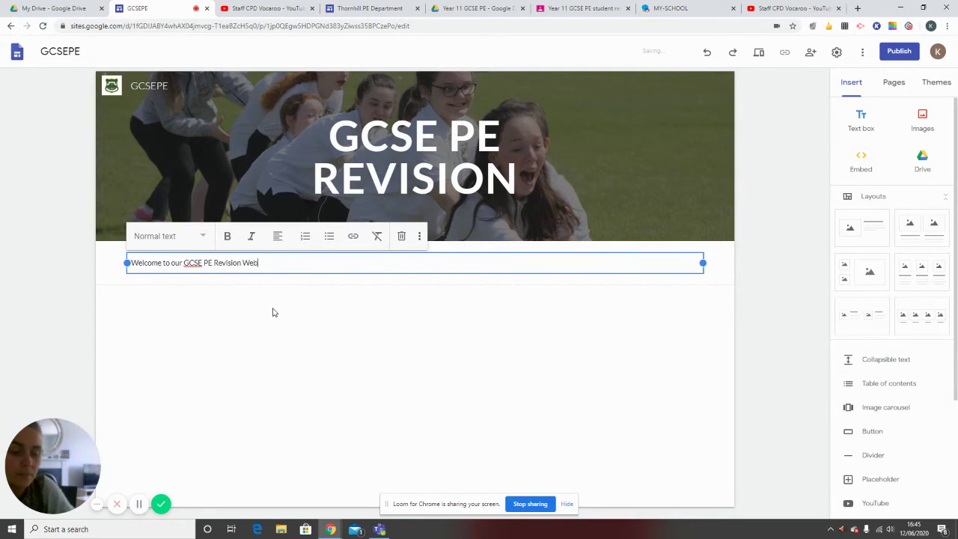
type("site.")
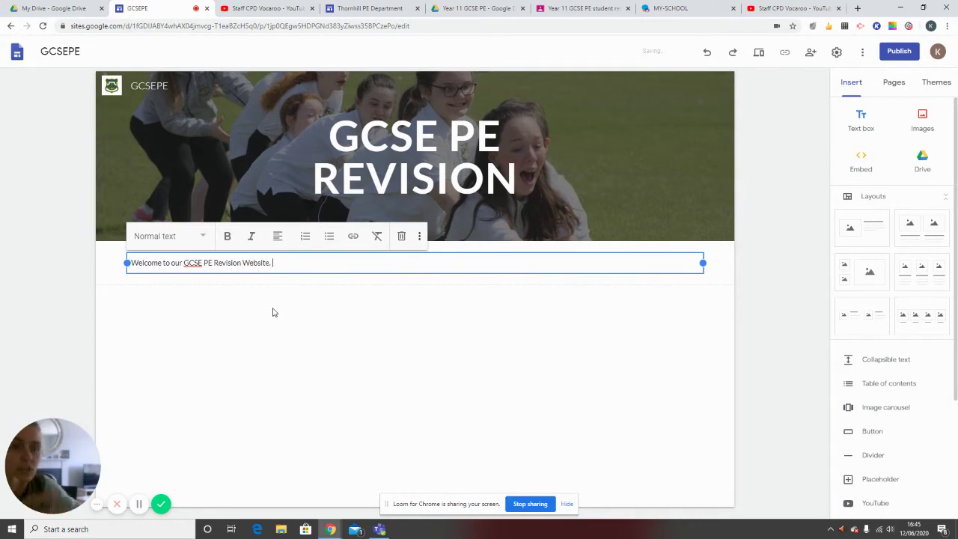
- Centre the welcome sentence below the header and give it the Title text style
left_click(277, 238)
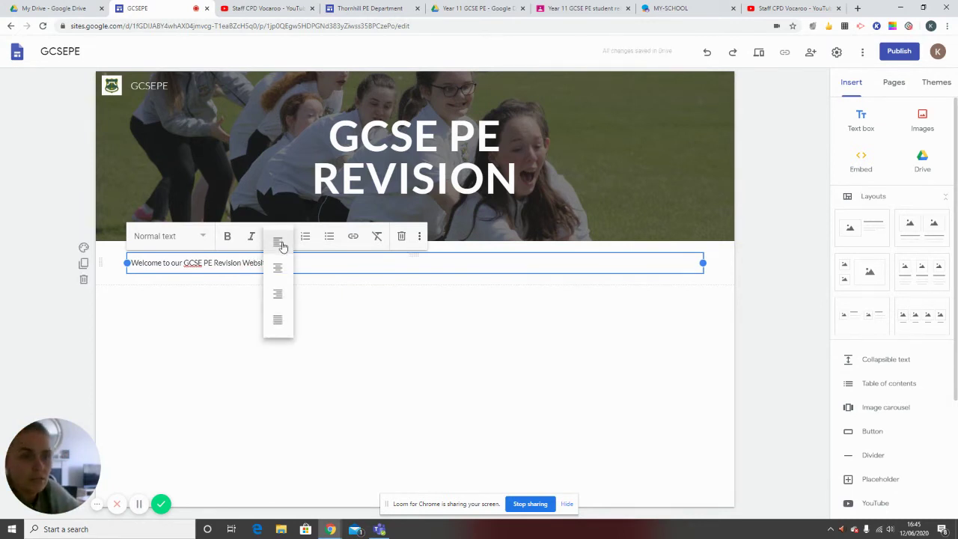
left_click(278, 268)
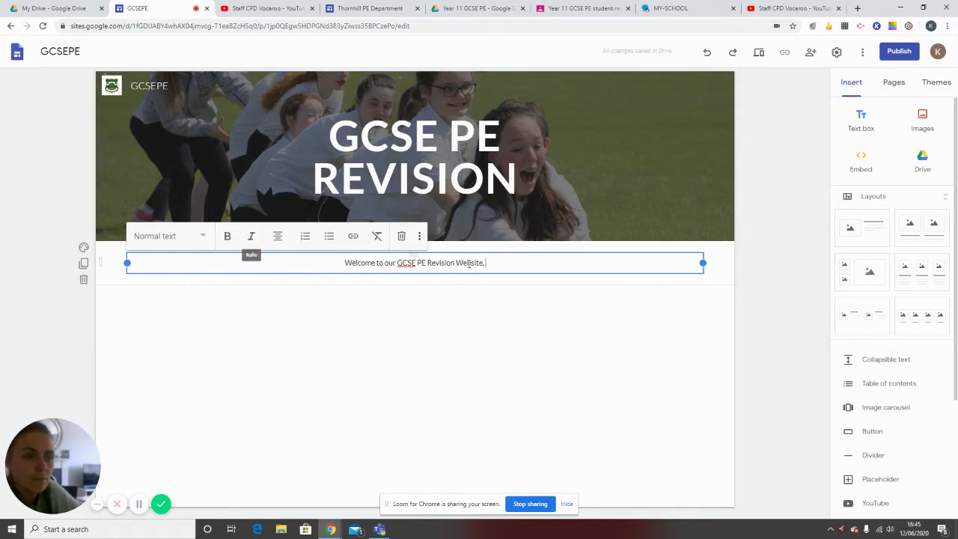
left_click_drag(485, 263, 344, 262)
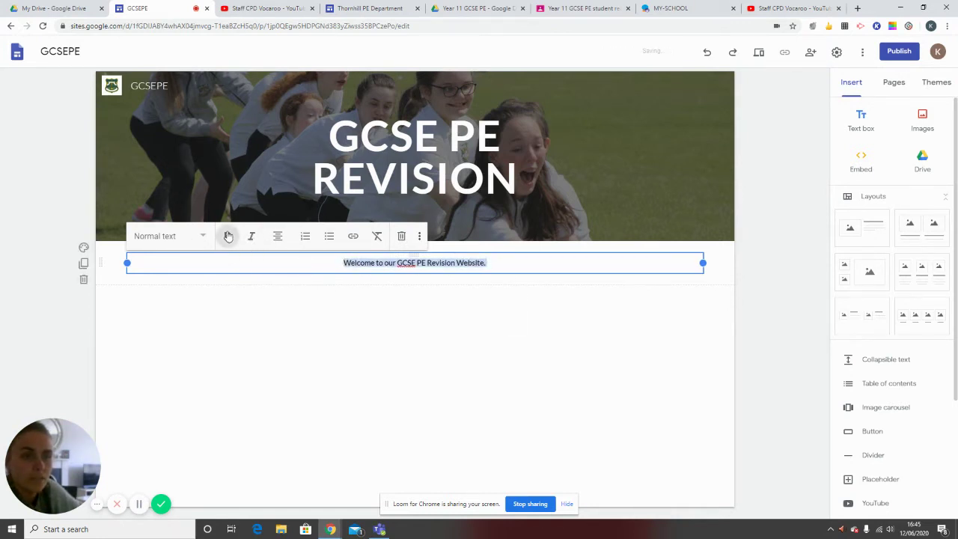
left_click(204, 237)
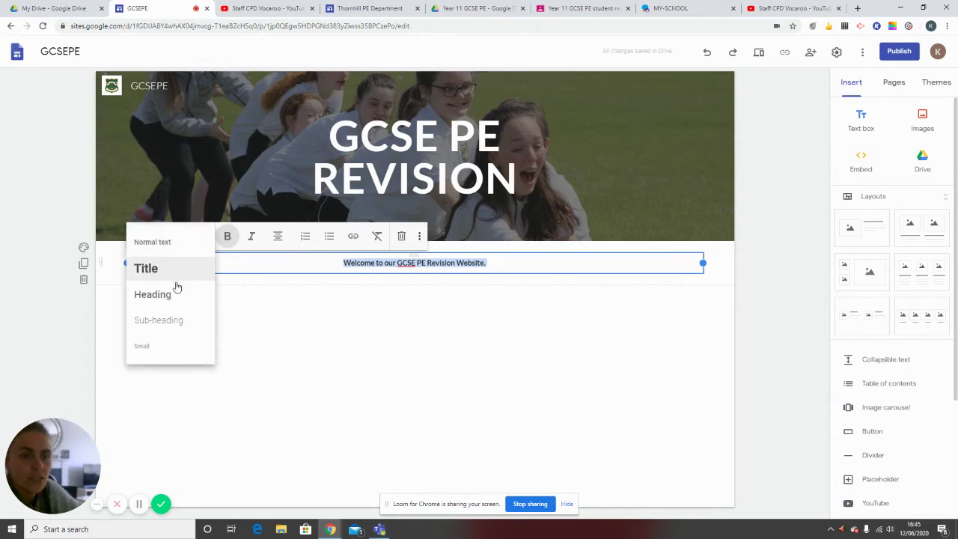
left_click(150, 269)
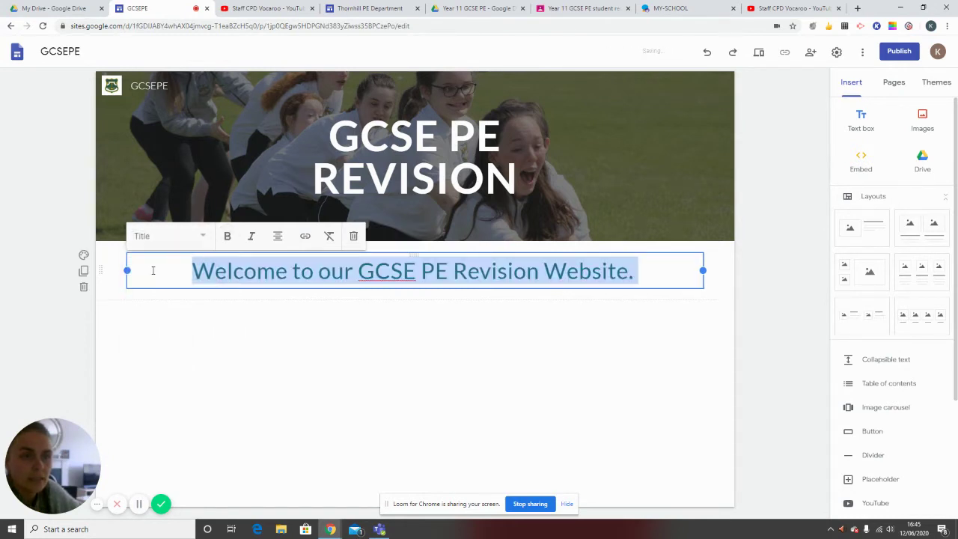
left_click(384, 357)
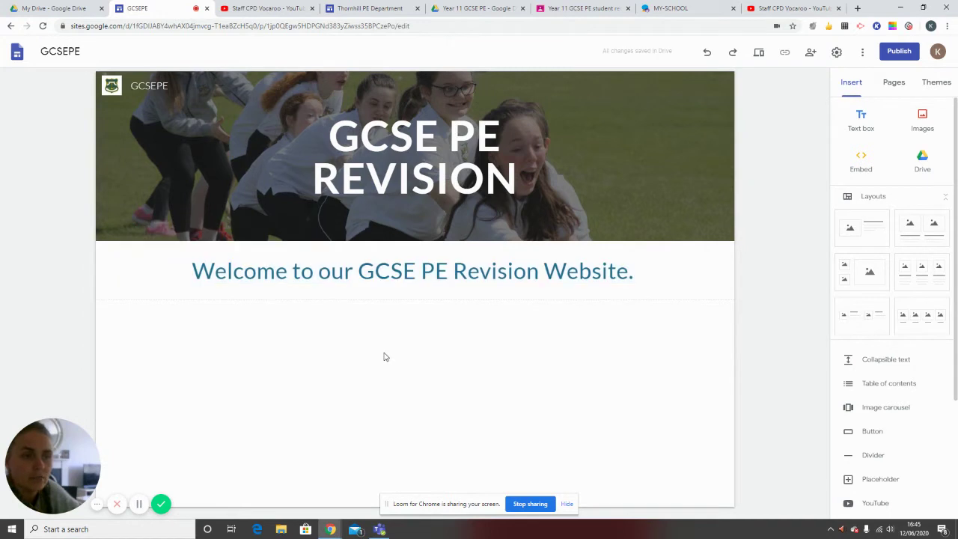
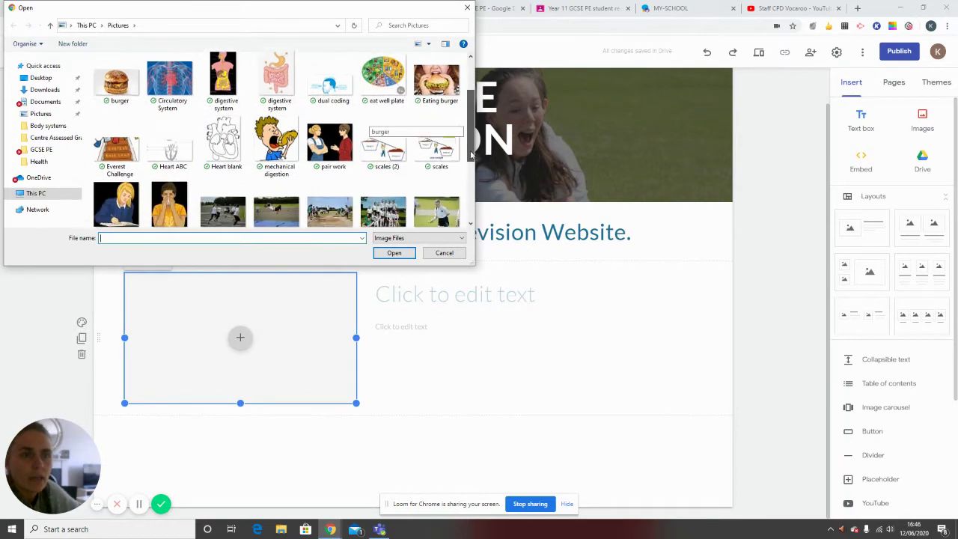
- Insert the "school work" picture into the layout's image placeholder and enlarge it to about half the page width
left_click(120, 163)
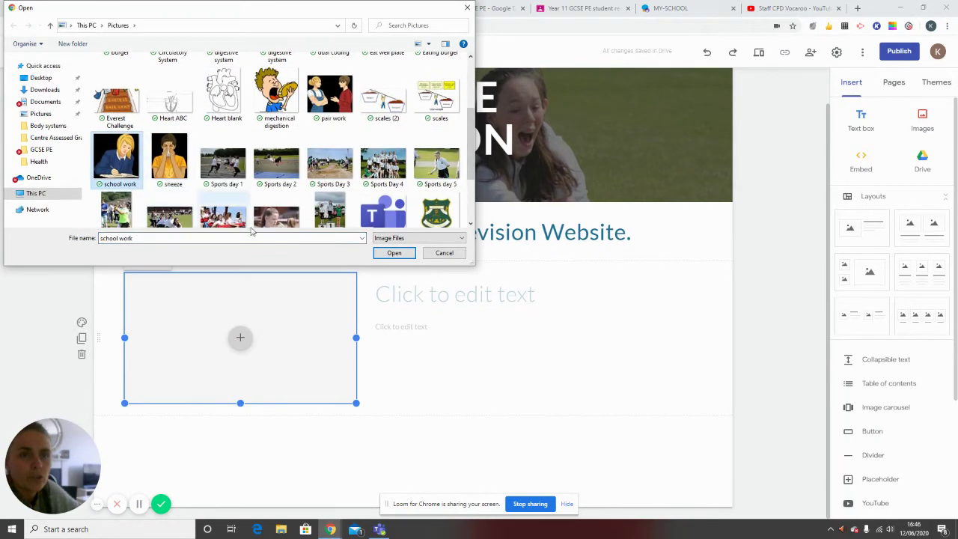
left_click(396, 253)
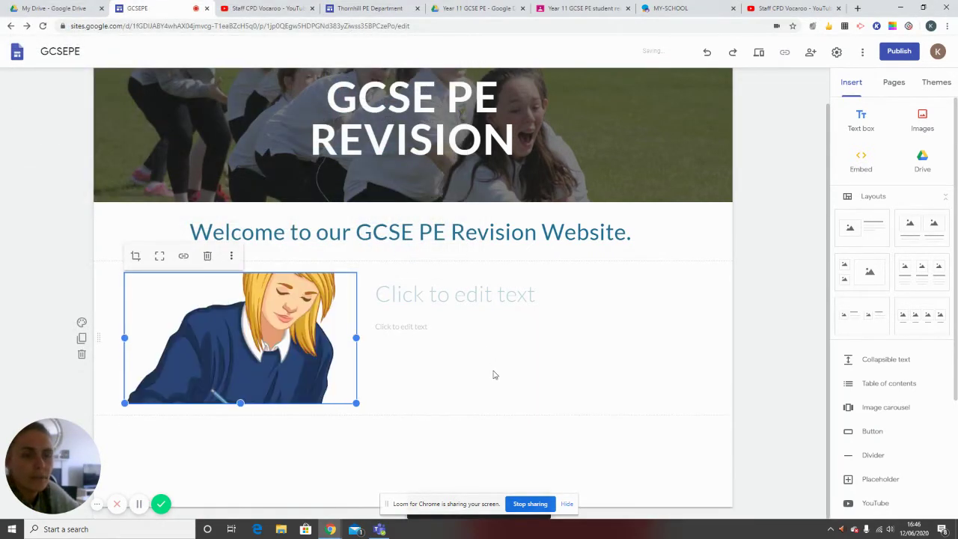
left_click_drag(356, 403, 452, 451)
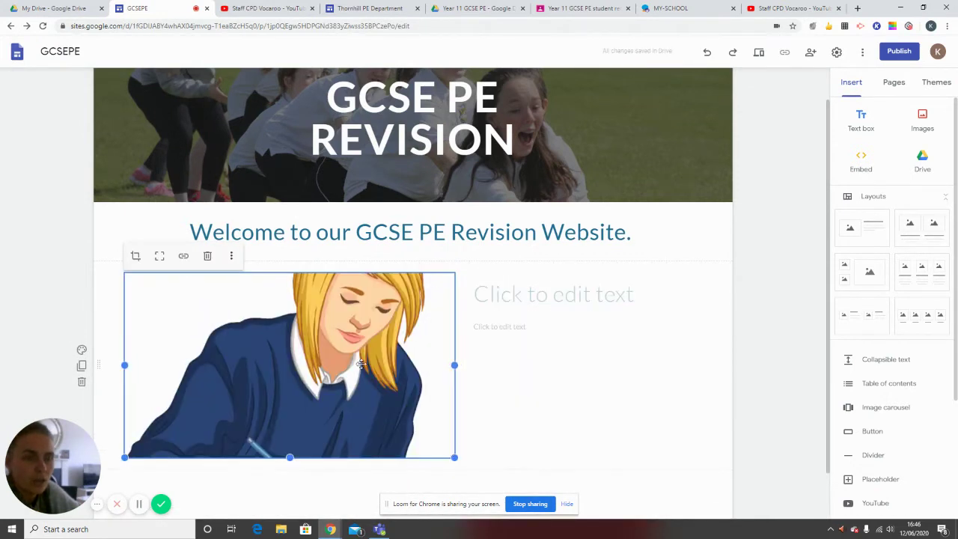
- Set the title text beside the picture to the Sub-heading style and enter "GCSE PE Resources", leaving the text below it empty
left_click(535, 296)
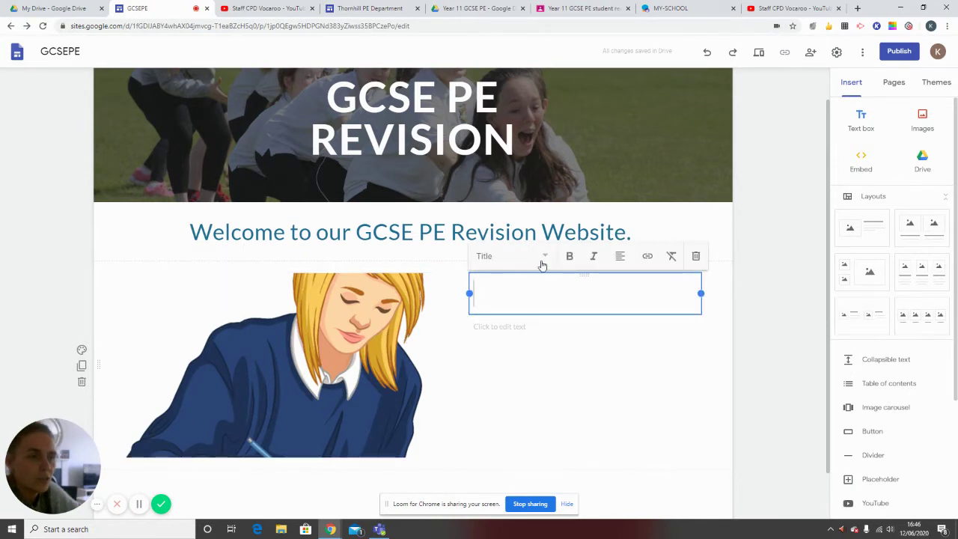
left_click(543, 258)
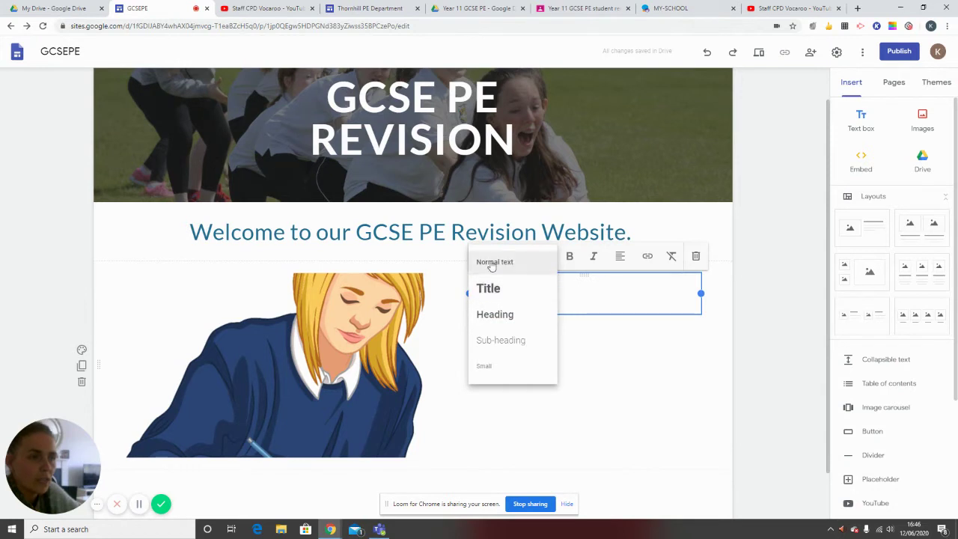
left_click(492, 341)
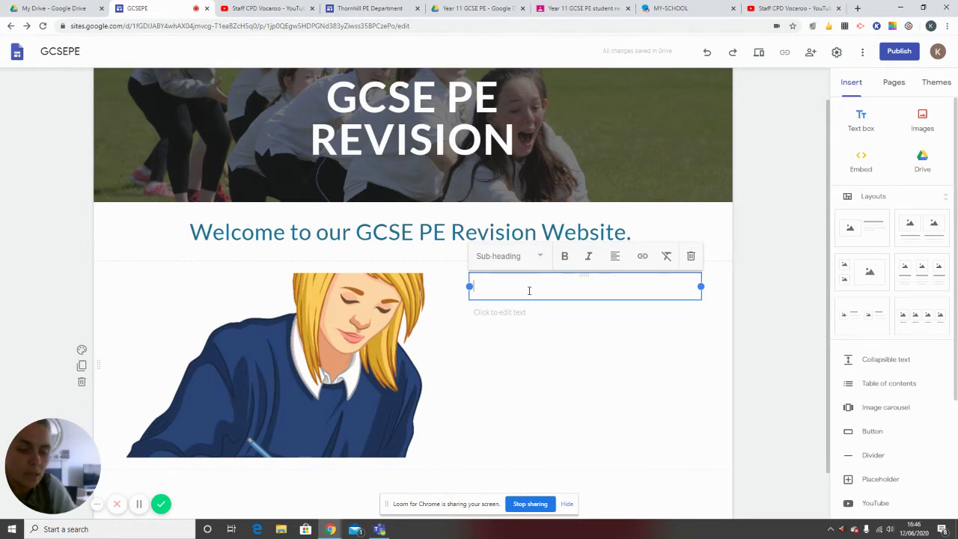
type("GCSE PE REesources")
left_click(519, 312)
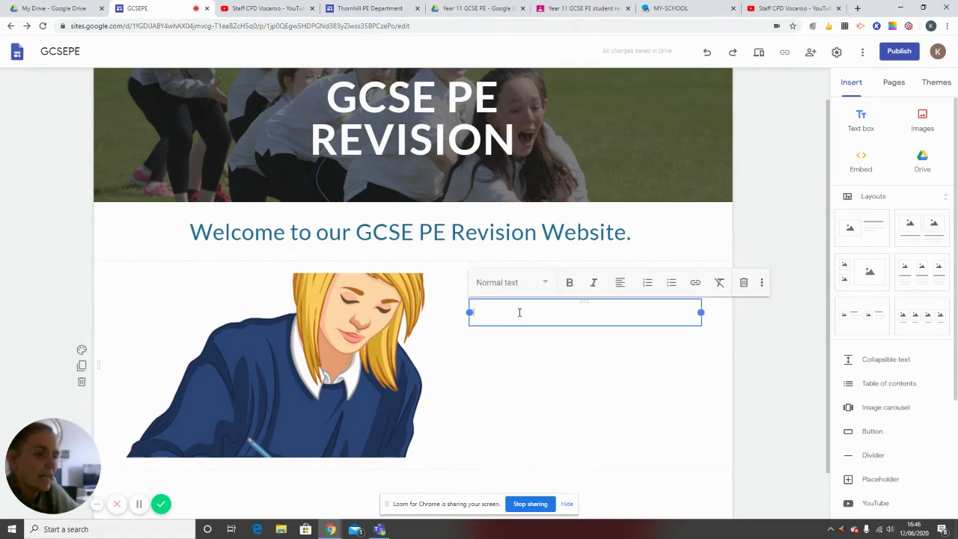
left_click(611, 391)
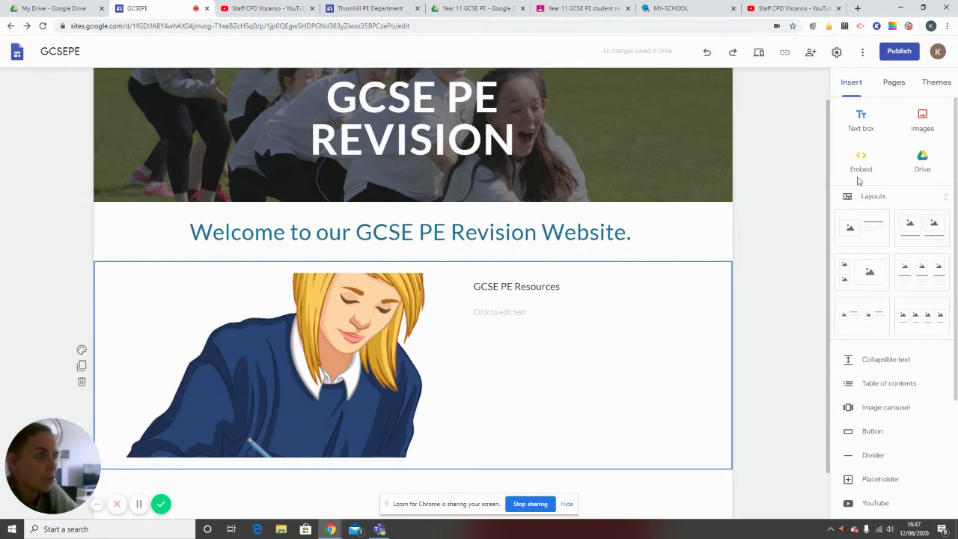
- Add a new page named "The Body Systems" and test the site navigation between it and the Home page
left_click(894, 83)
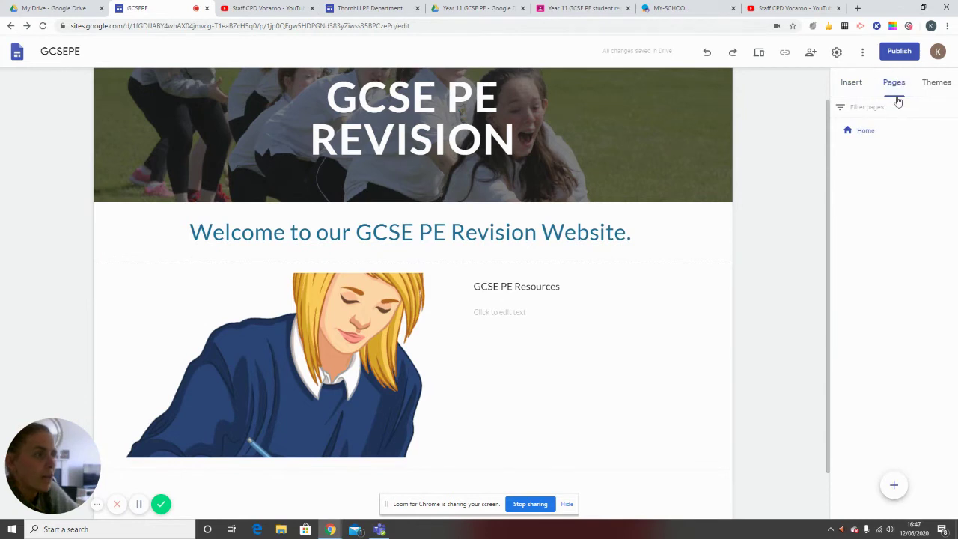
left_click(894, 486)
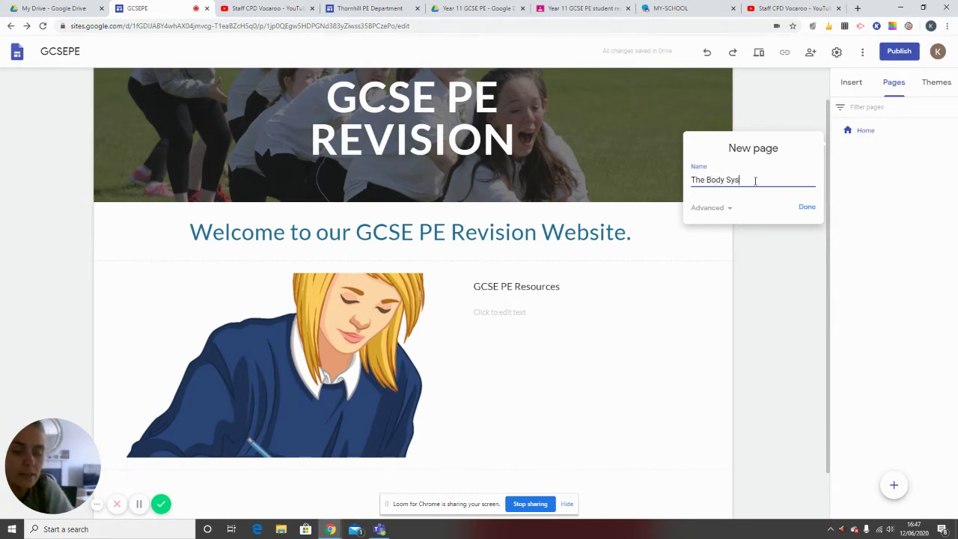
left_click(806, 207)
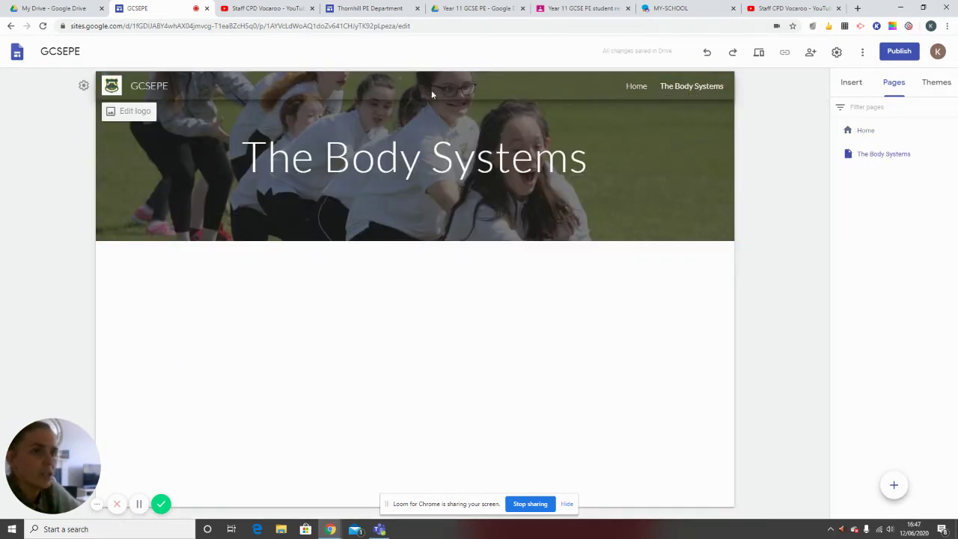
left_click(635, 87)
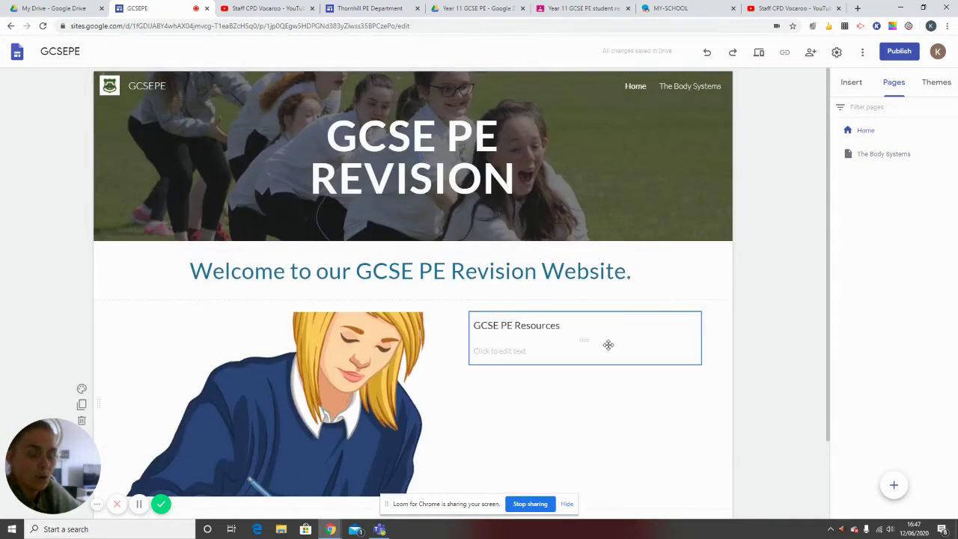
left_click(683, 87)
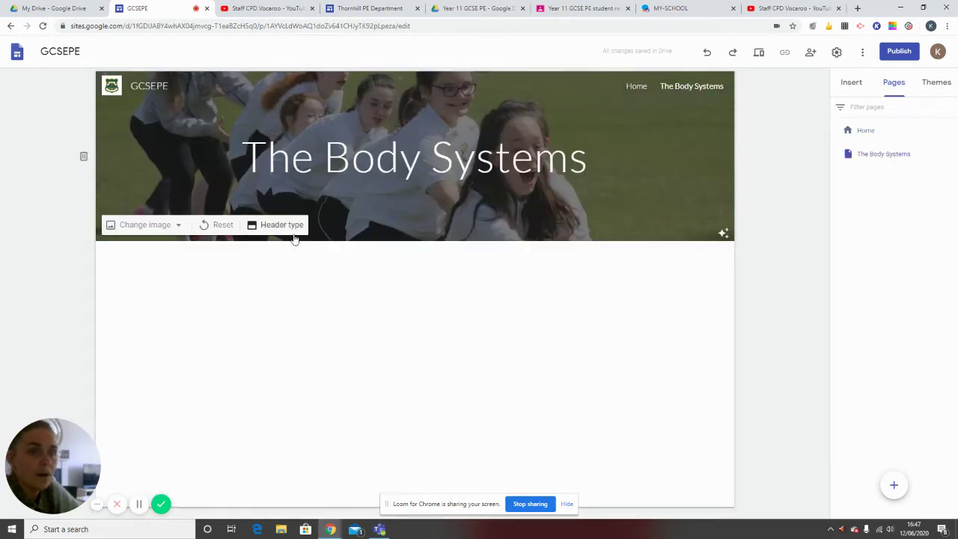
- Replace the header image of The Body Systems page with the uploaded "Circulatory System" picture
left_click(156, 226)
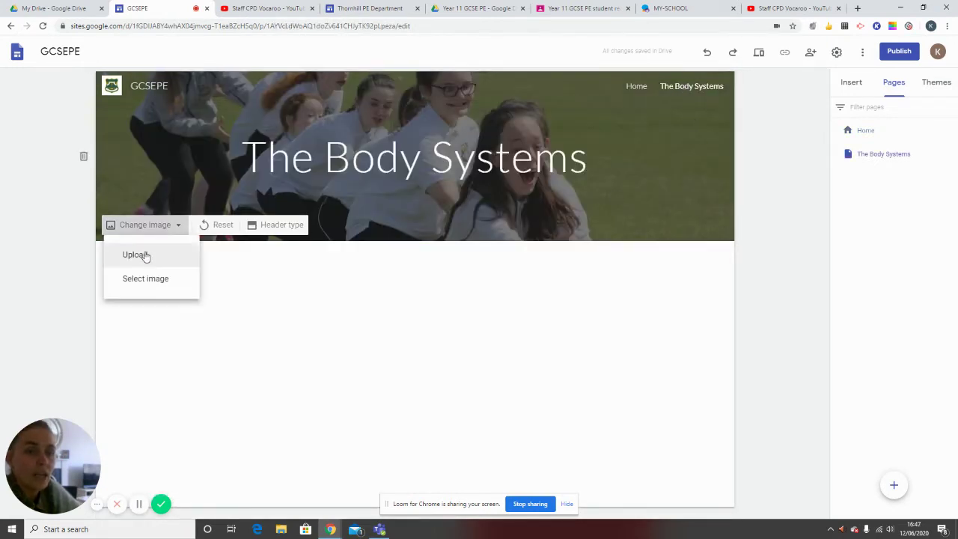
left_click(142, 253)
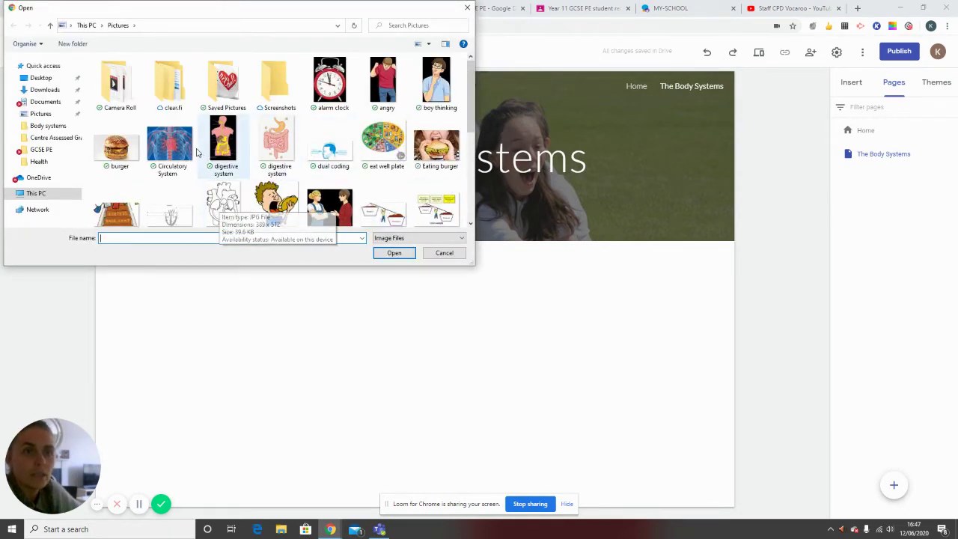
left_click(169, 144)
left_click(393, 253)
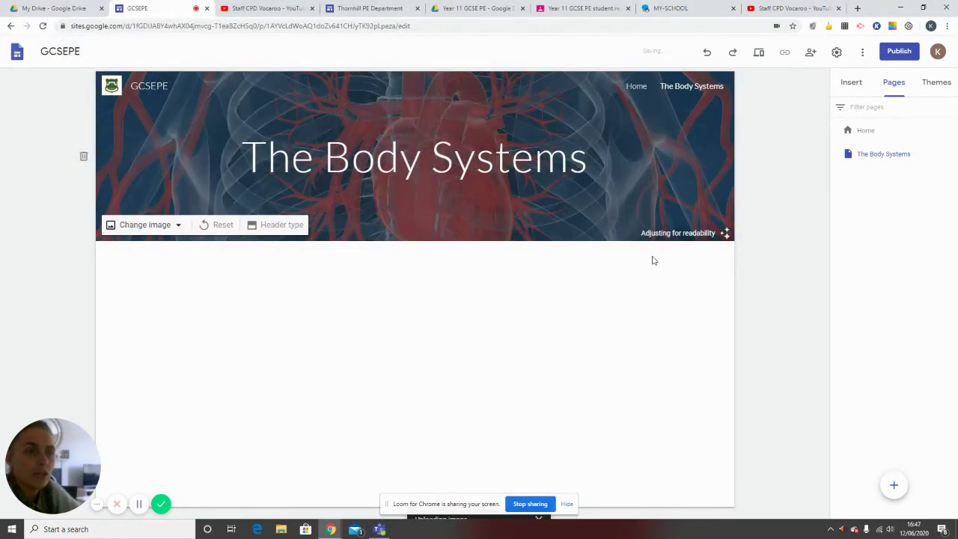
- Set the header type of The Body Systems page to Large banner
left_click(258, 226)
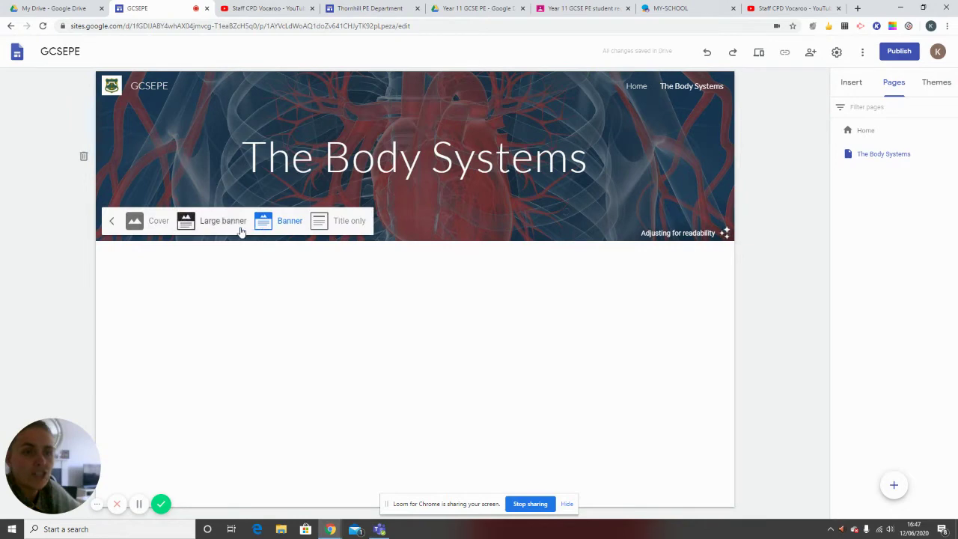
left_click(213, 227)
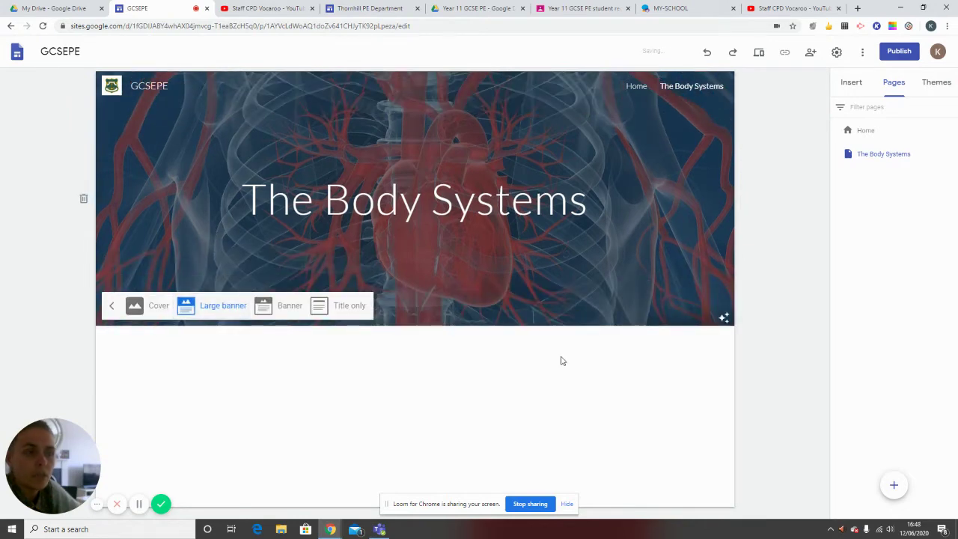
left_click(668, 361)
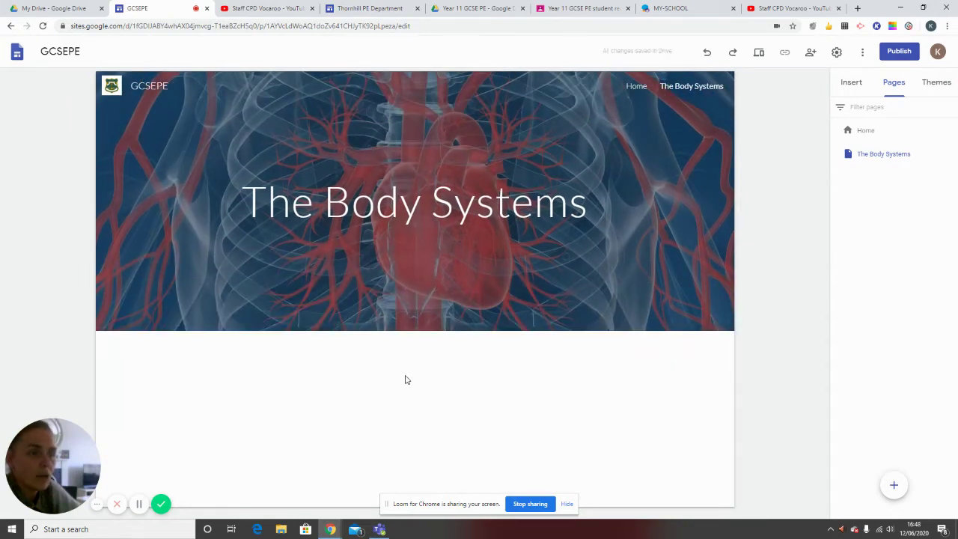
- Insert two rows of the three-column layout with image placeholders and captions below the header
left_click(853, 87)
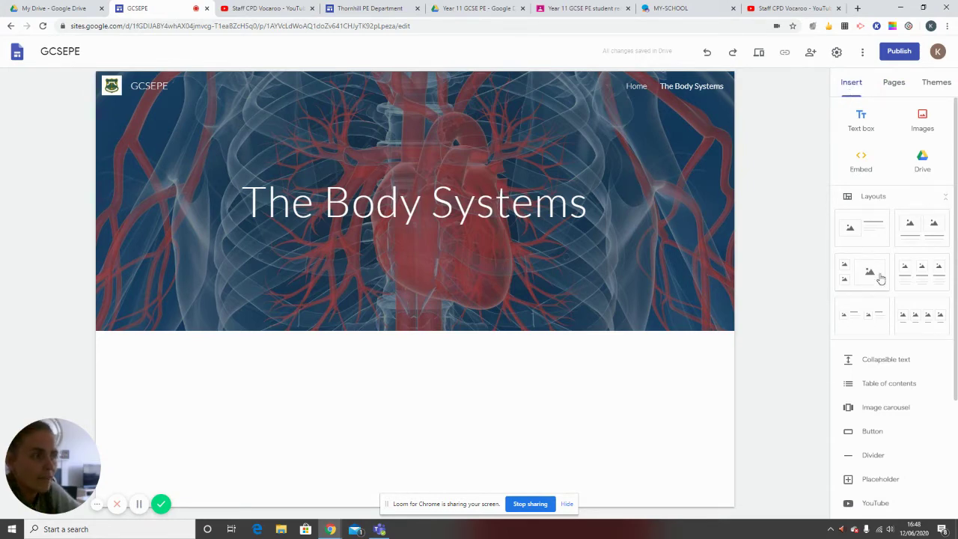
left_click(926, 273)
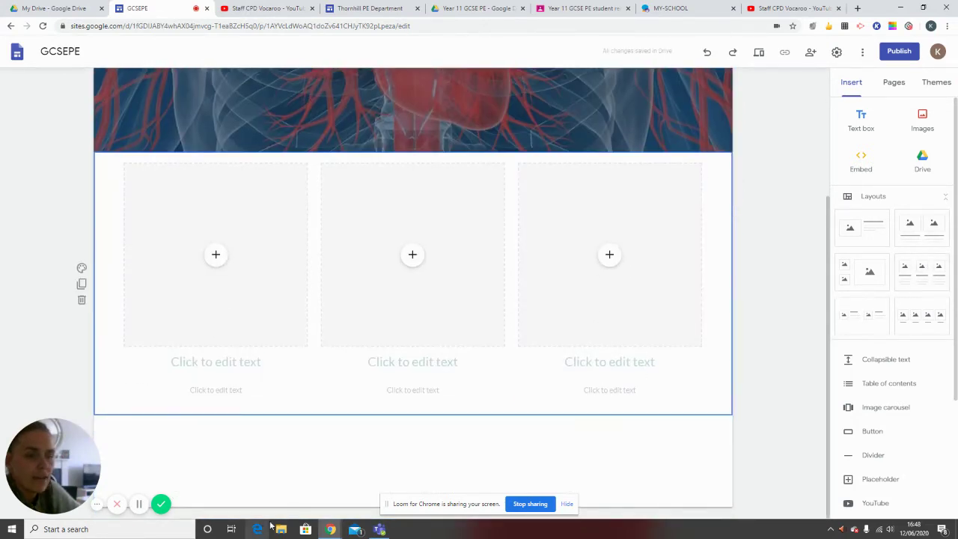
left_click(917, 277)
scroll(631, 355, "up", 2)
scroll(628, 351, "down", 2)
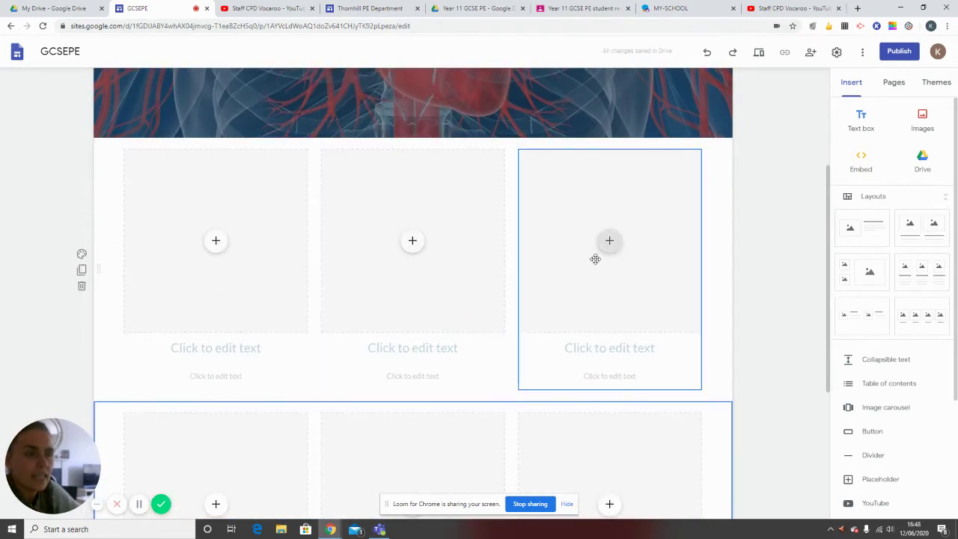
- Upload the "Heart blank" picture into the first image placeholder of the upper row
left_click(215, 241)
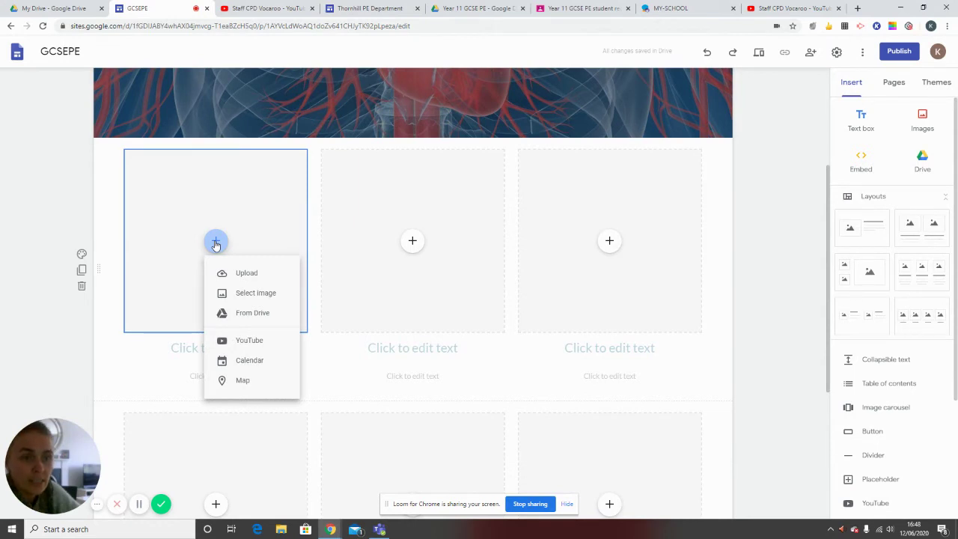
left_click(247, 273)
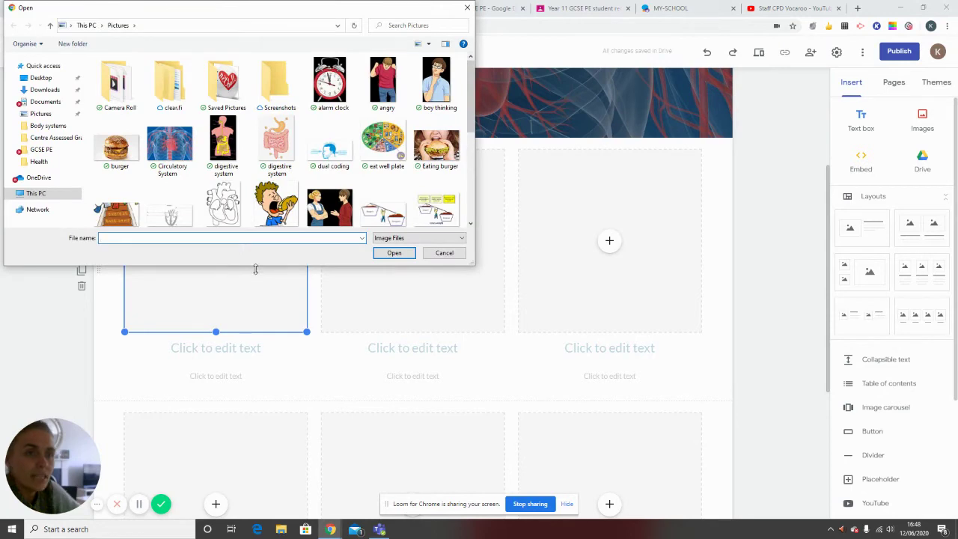
left_click(223, 208)
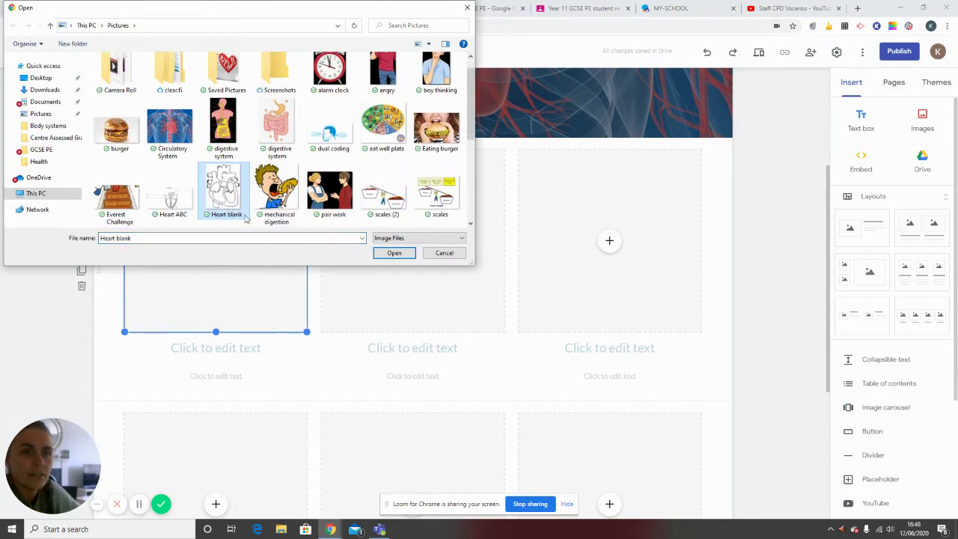
left_click(394, 253)
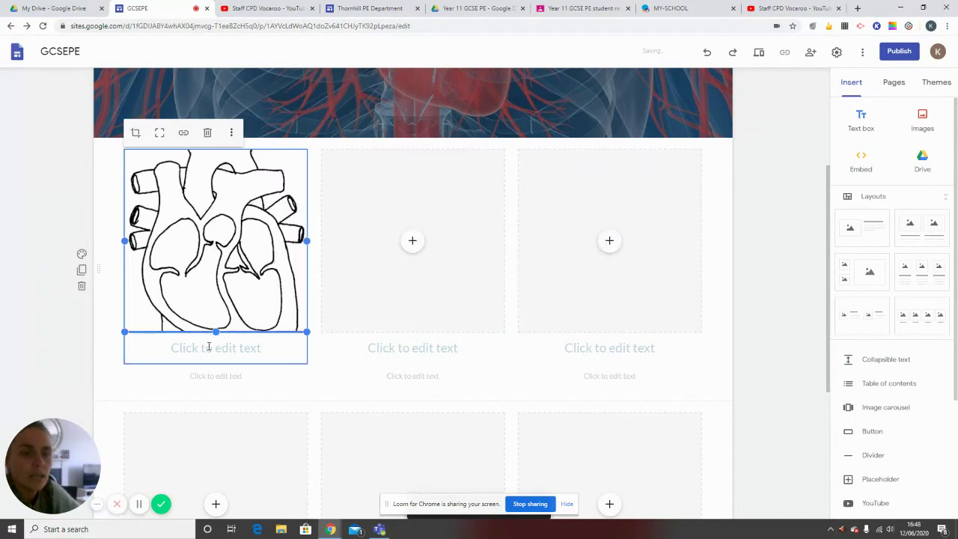
- Enter the heading "The Circulatory System" under the heart picture and make it bold
left_click(210, 346)
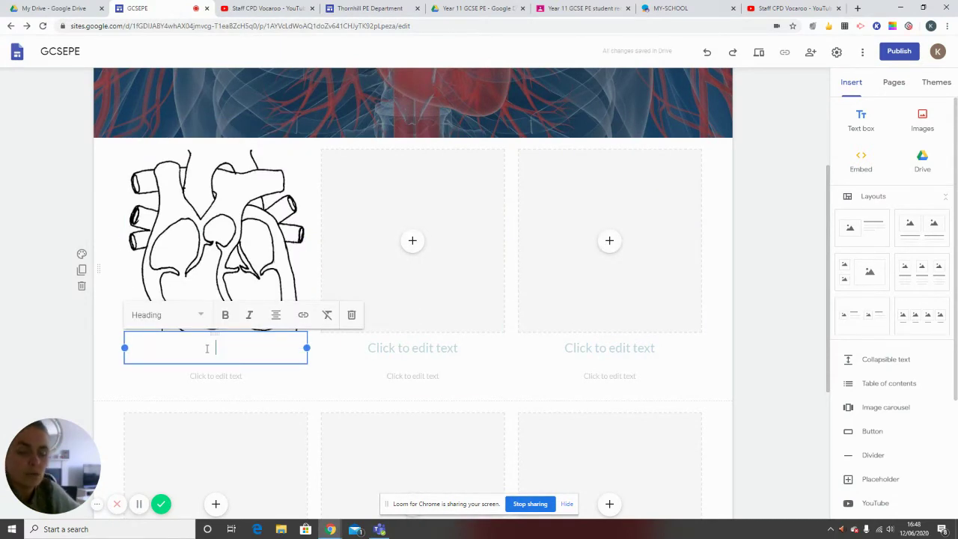
type("The C")
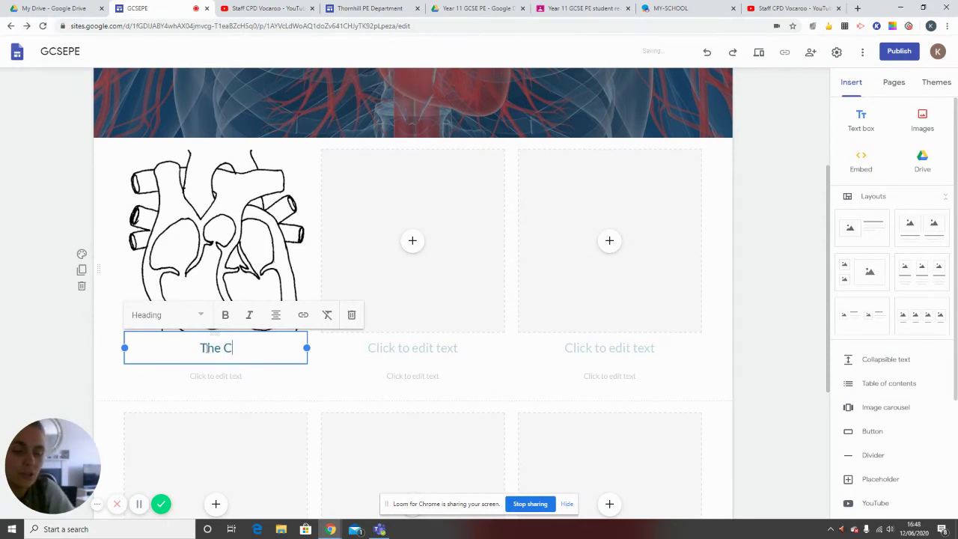
type("irculatory System")
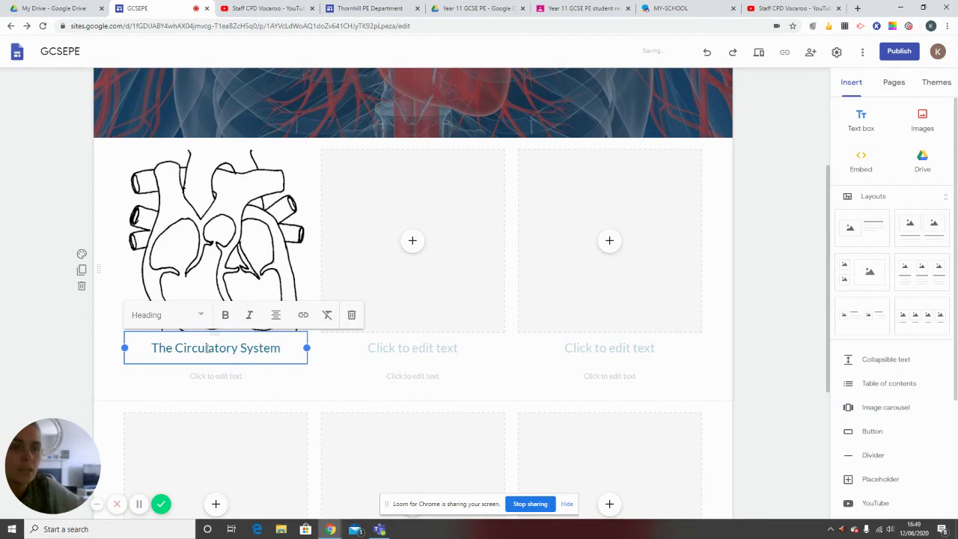
left_click_drag(282, 351, 151, 348)
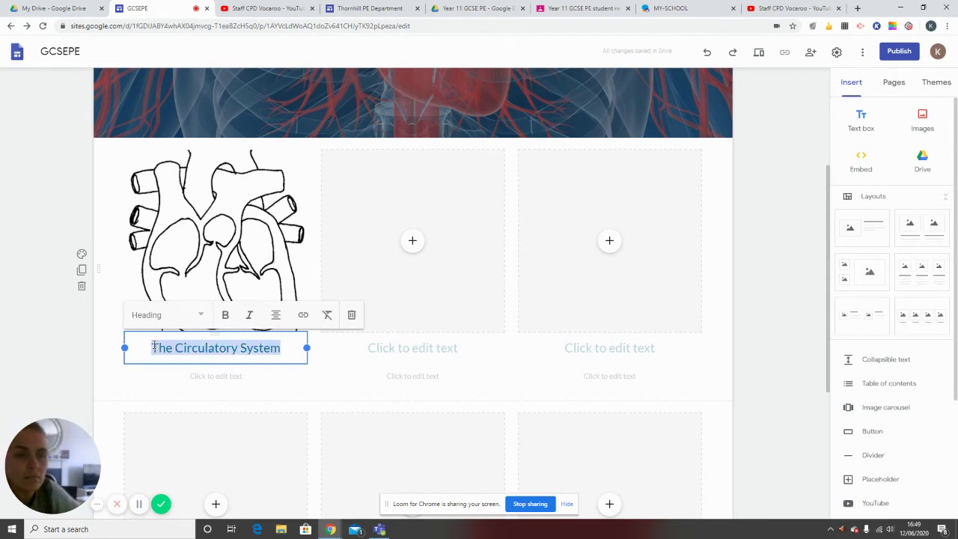
left_click(224, 314)
left_click(315, 376)
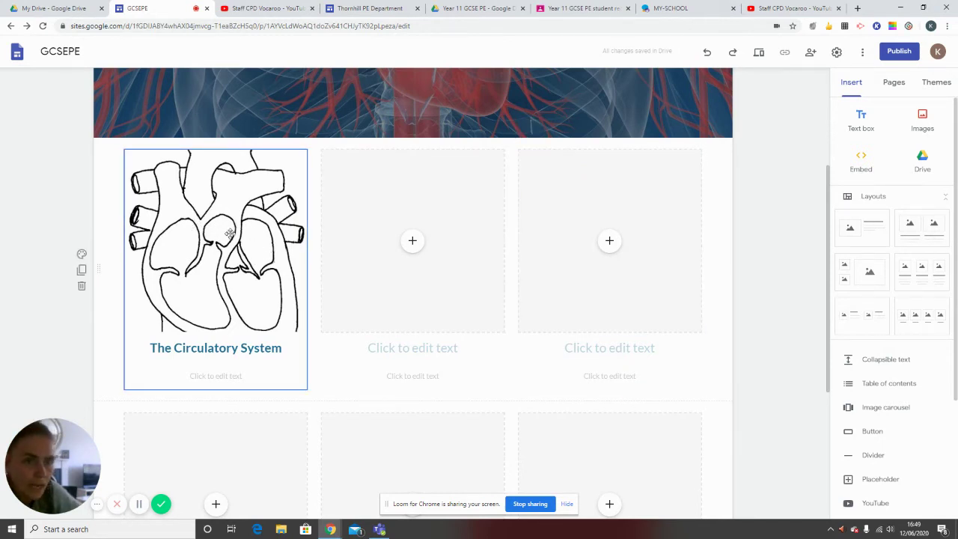
- Start a web embed by URL, search YouTube for "the circulatory system for kids" and open the video "Exploring the Heart - The Circulatory System!", paused
left_click(215, 378)
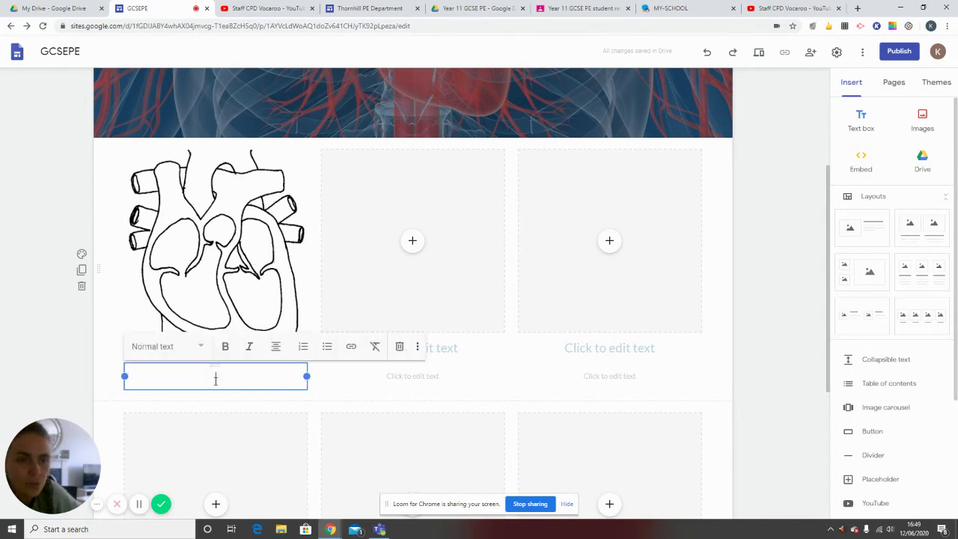
left_click(862, 162)
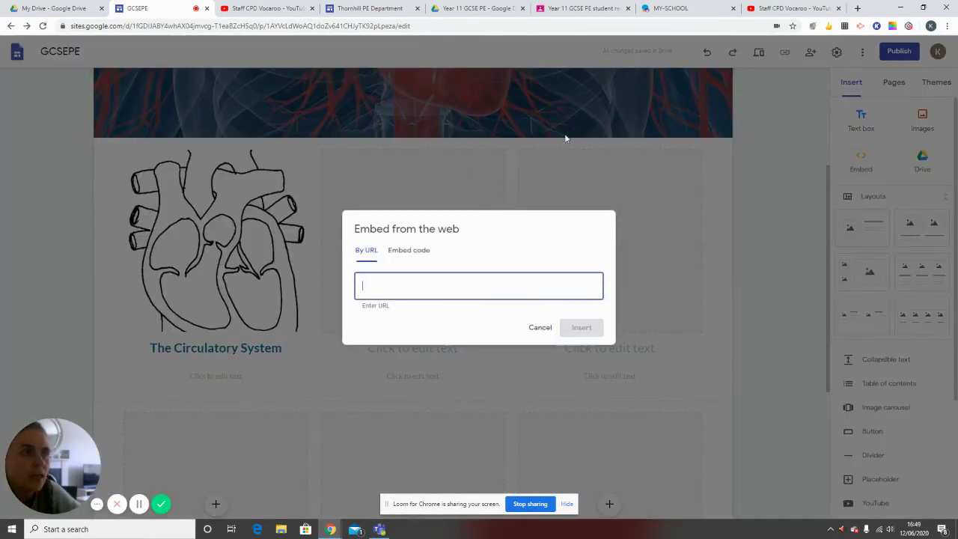
left_click(778, 9)
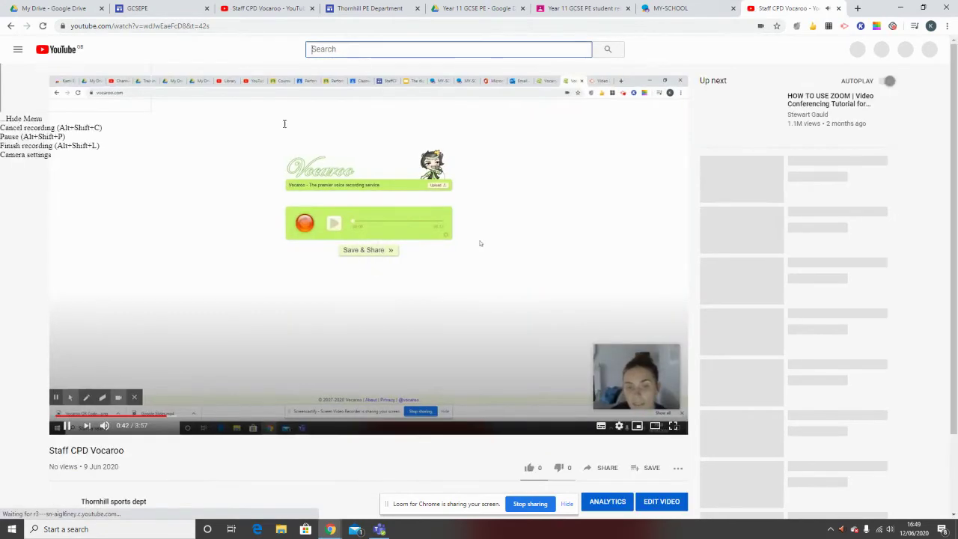
left_click(351, 49)
type("The circulat")
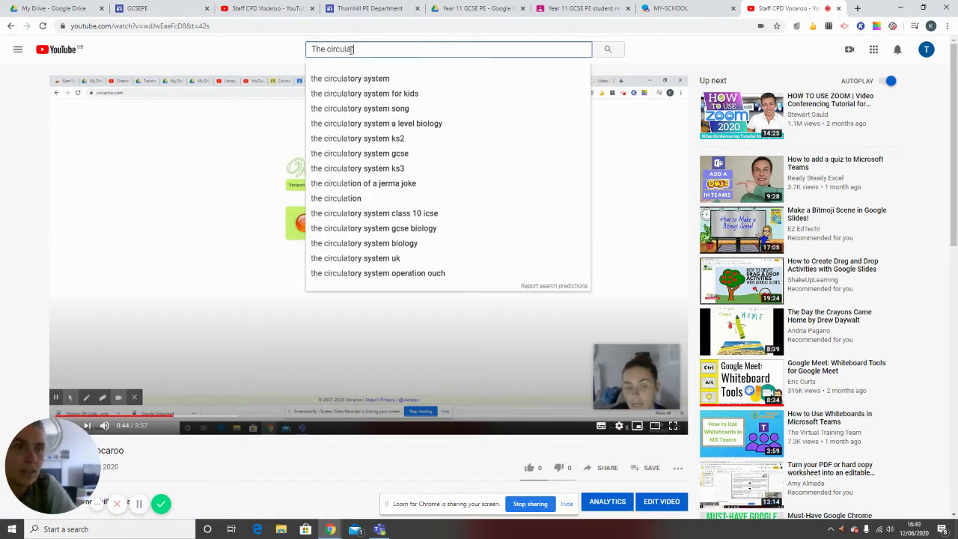
left_click(410, 93)
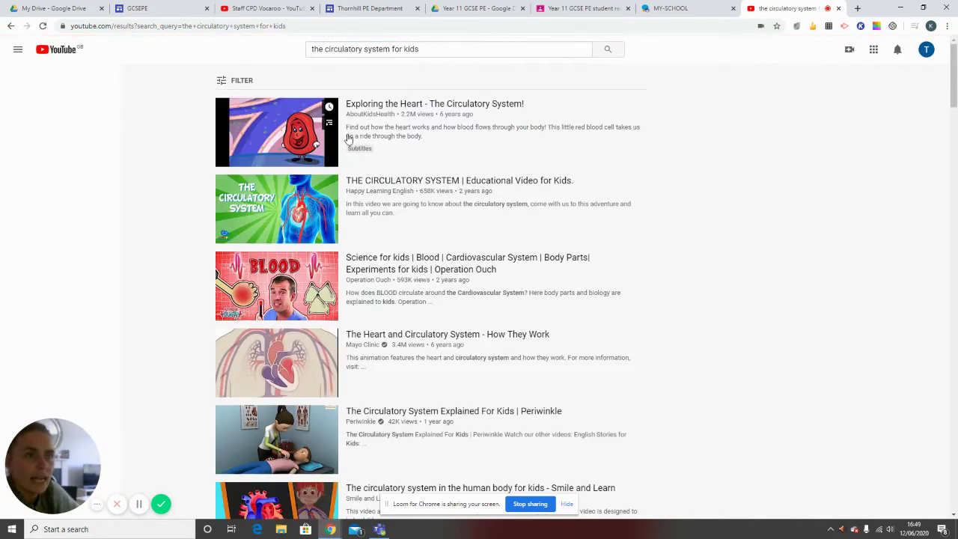
left_click(271, 141)
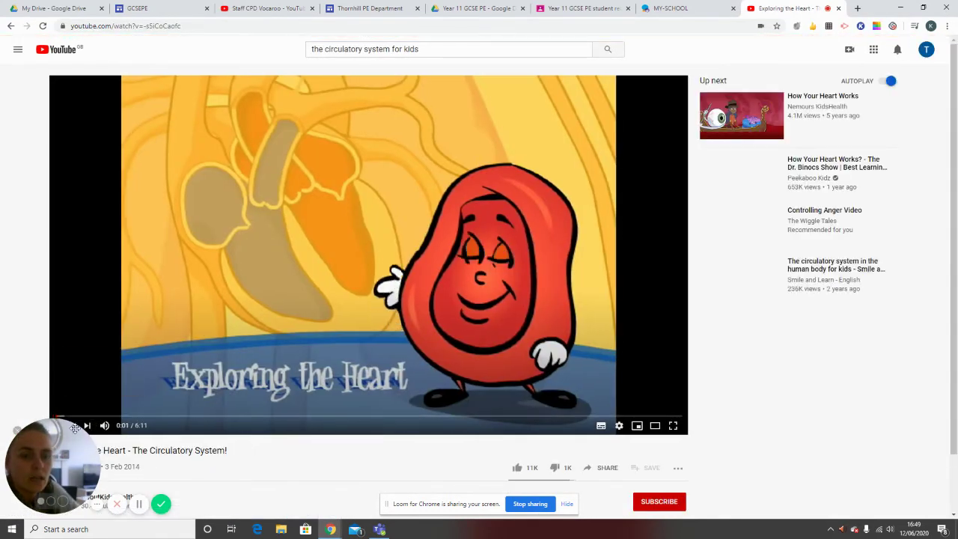
left_click(67, 430)
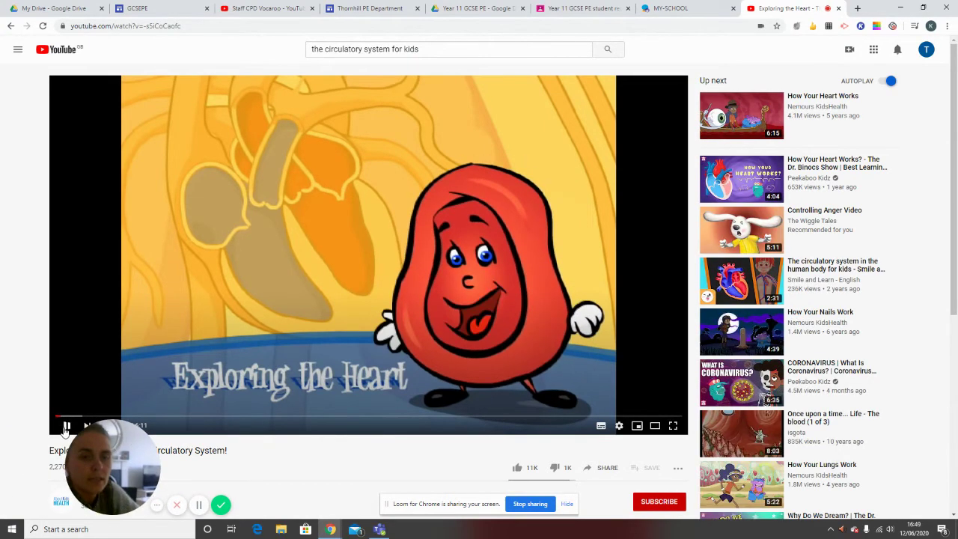
- Copy the heart video's web address and embed it by URL on The Body Systems page
left_click(171, 26)
right_click(171, 26)
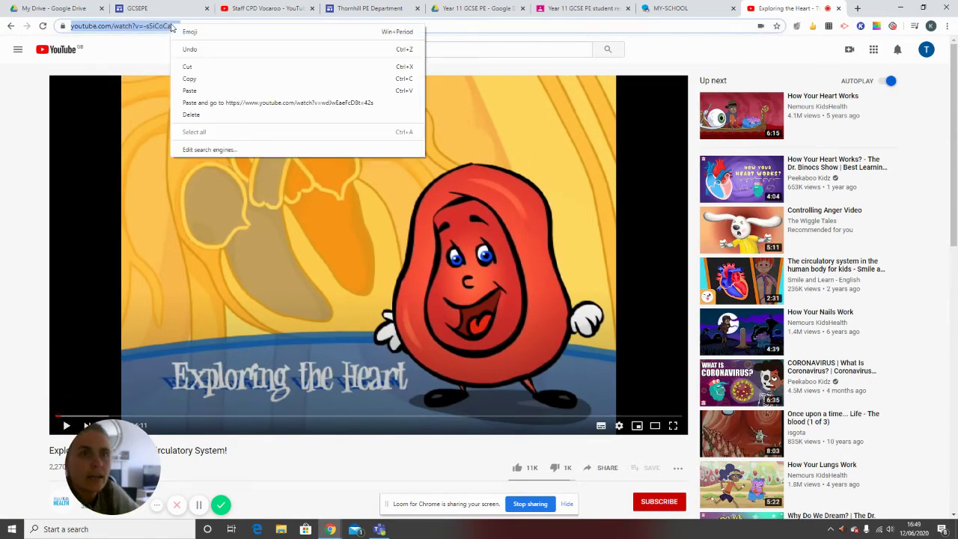
left_click(199, 77)
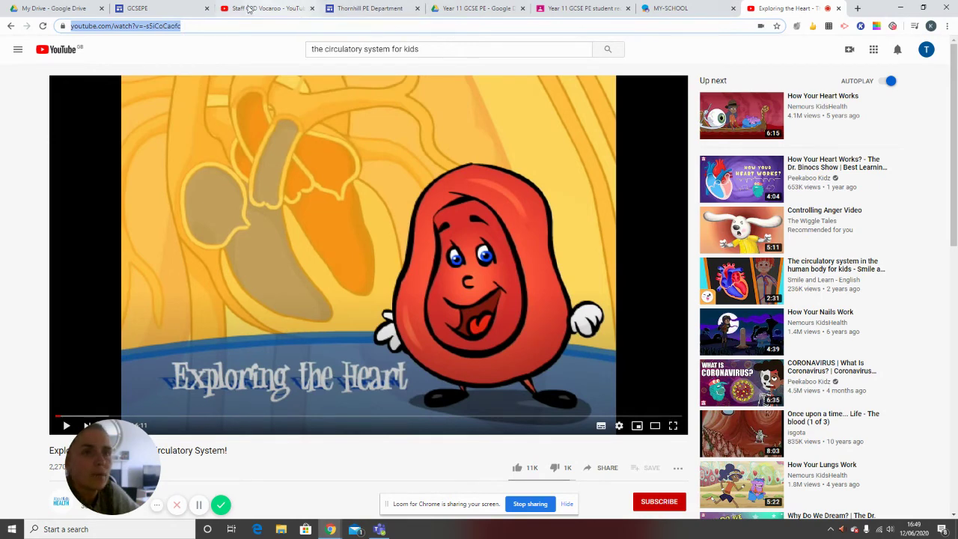
left_click(136, 9)
right_click(405, 289)
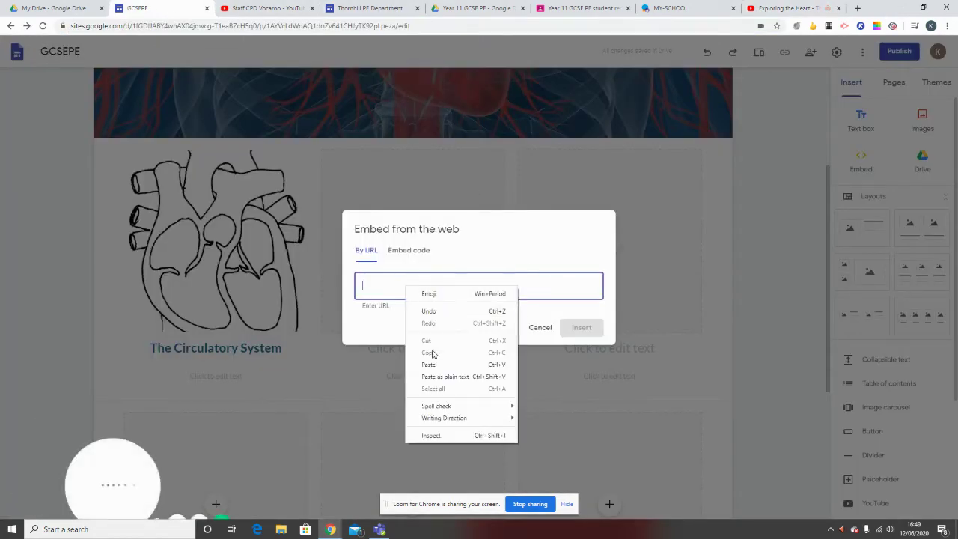
left_click(430, 367)
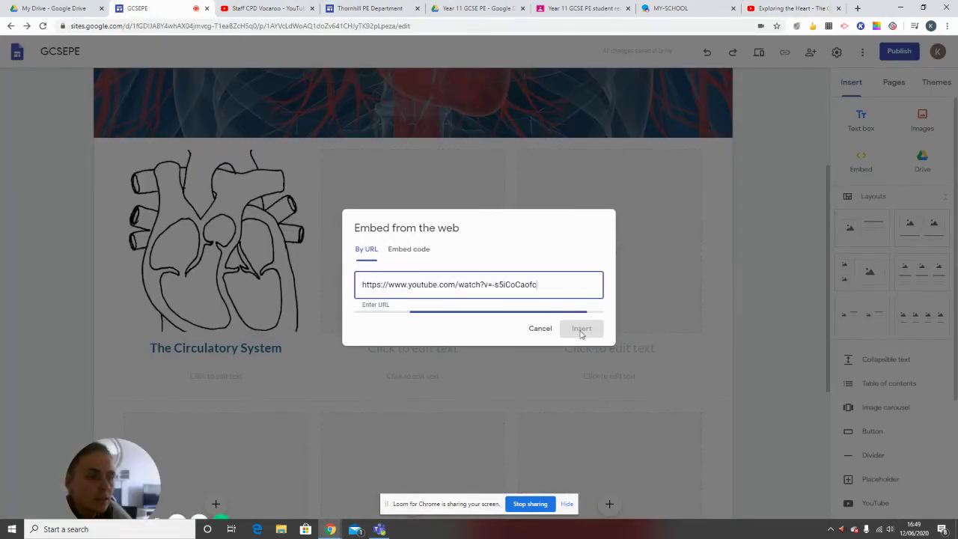
left_click(581, 386)
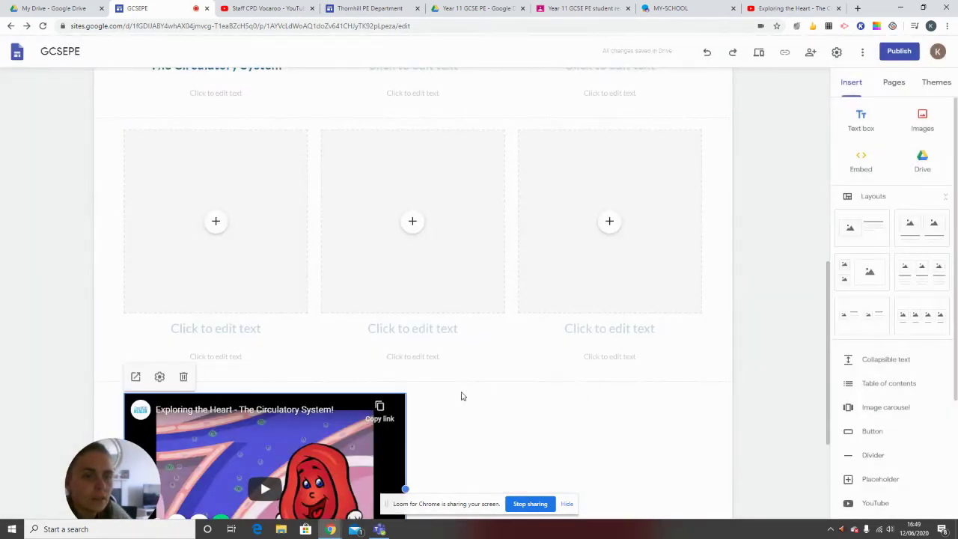
- Move the embedded heart video into the first column of the upper row, above the heart picture
left_click_drag(275, 425, 237, 173)
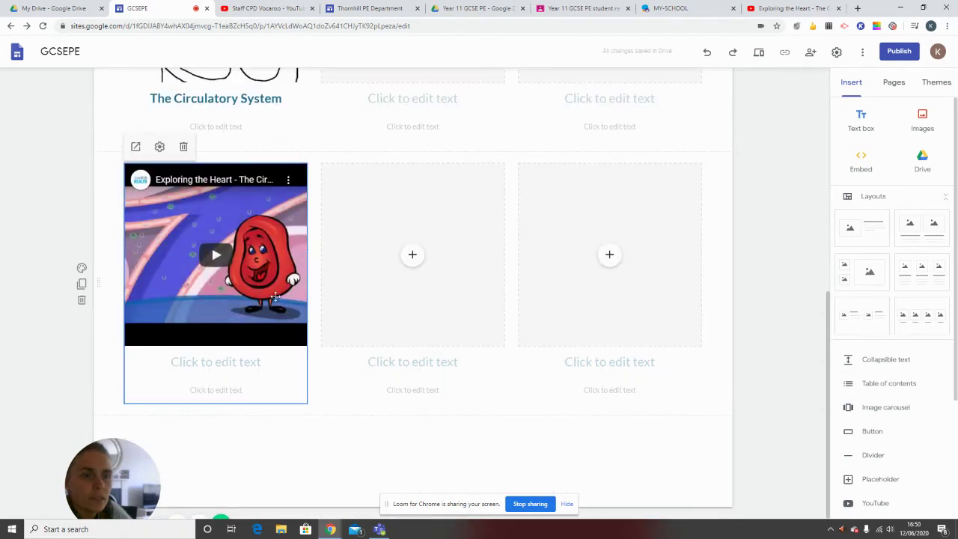
scroll(273, 279, "up", 3)
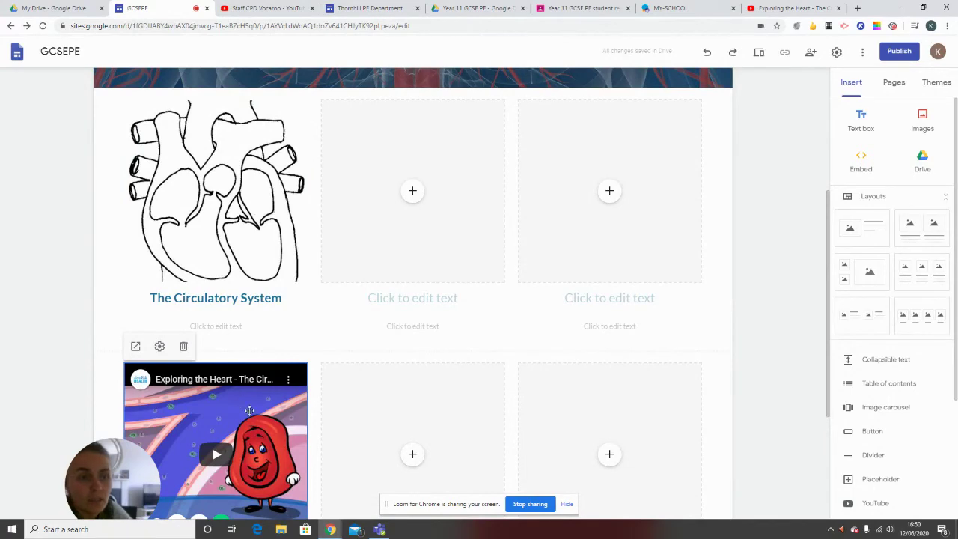
left_click_drag(250, 415, 188, 153)
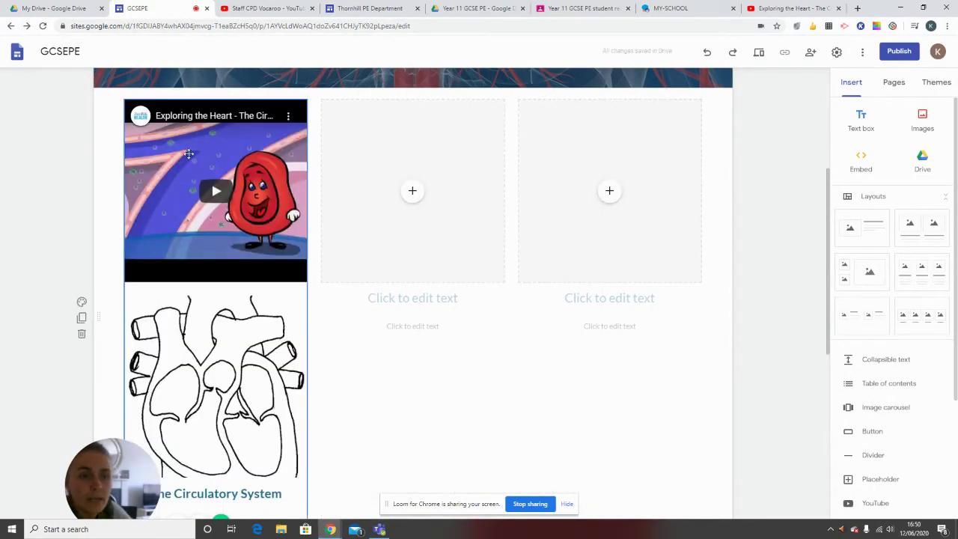
left_click(233, 370)
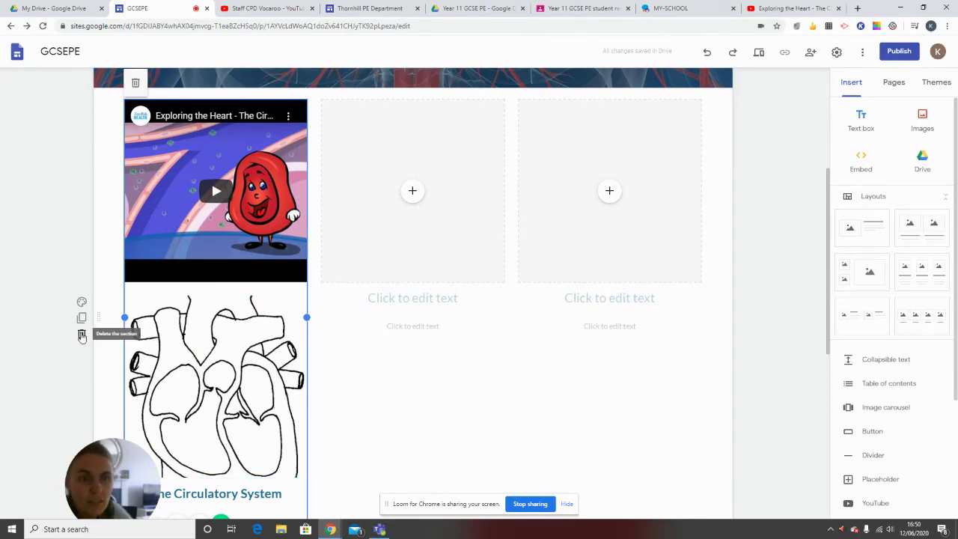
left_click(82, 336)
scroll(393, 400, "down", 3)
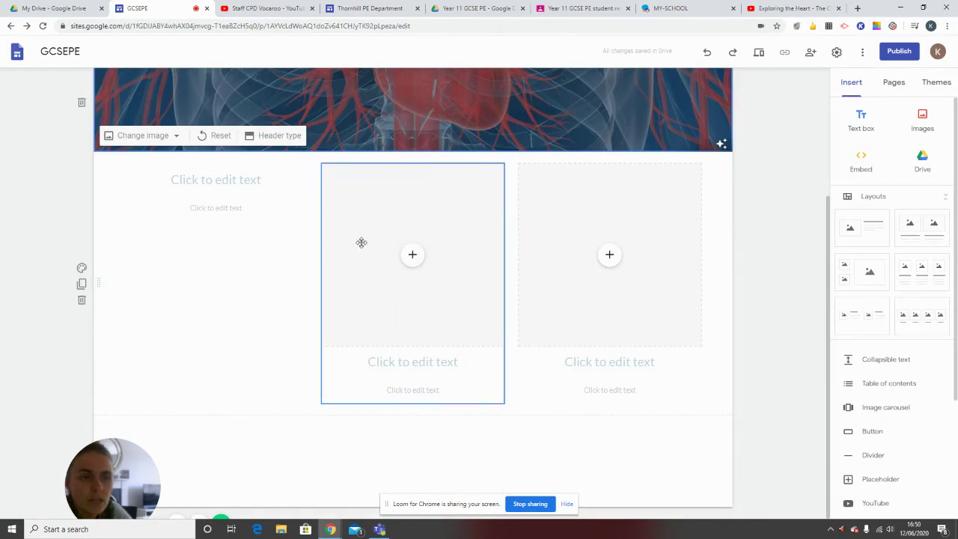
left_click(707, 52)
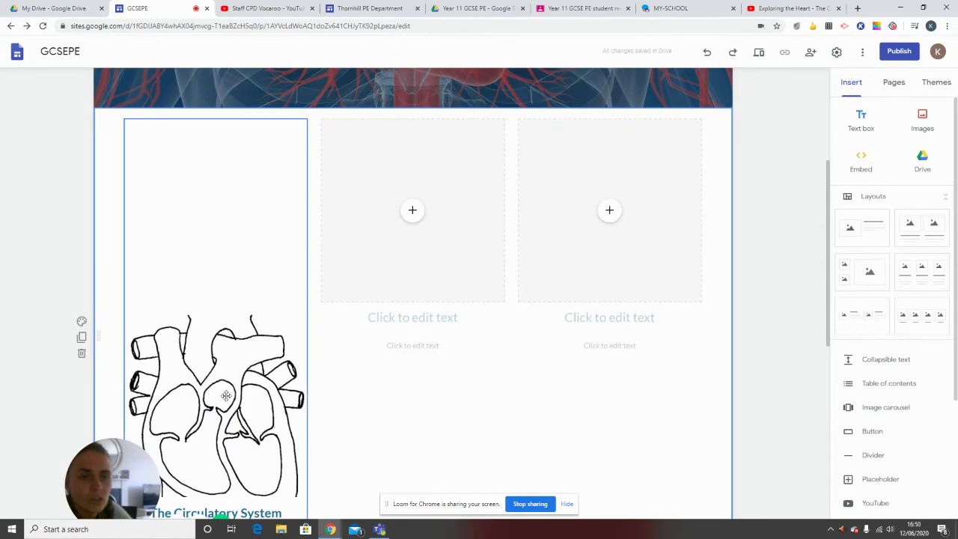
- Delete the heart picture from the upper row, keeping the video and "The Circulatory System" heading in that column
left_click(196, 367)
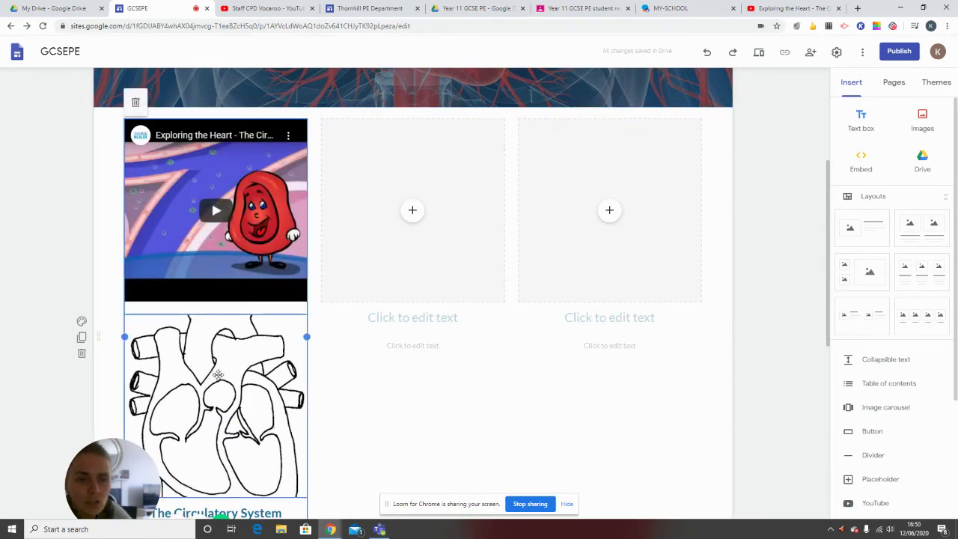
scroll(225, 359, "down", 2)
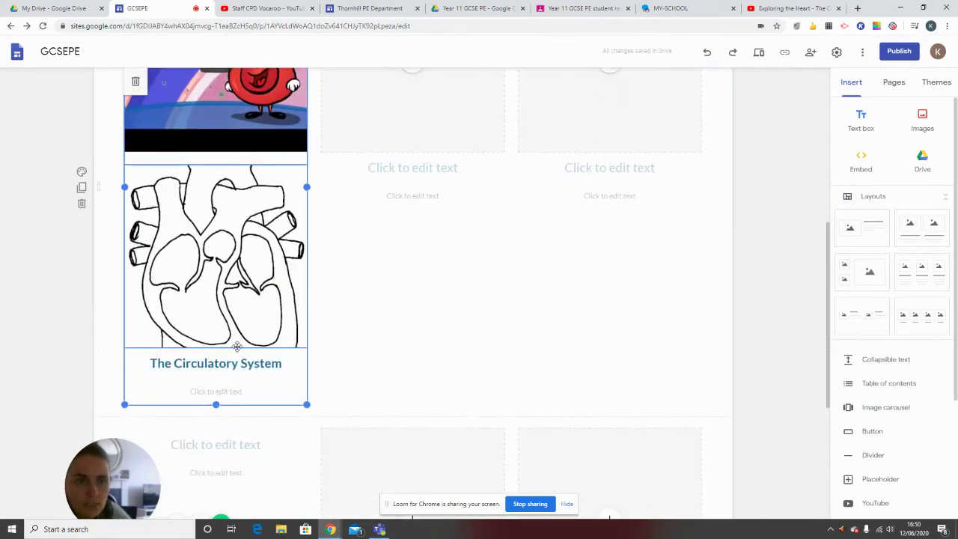
right_click(197, 208)
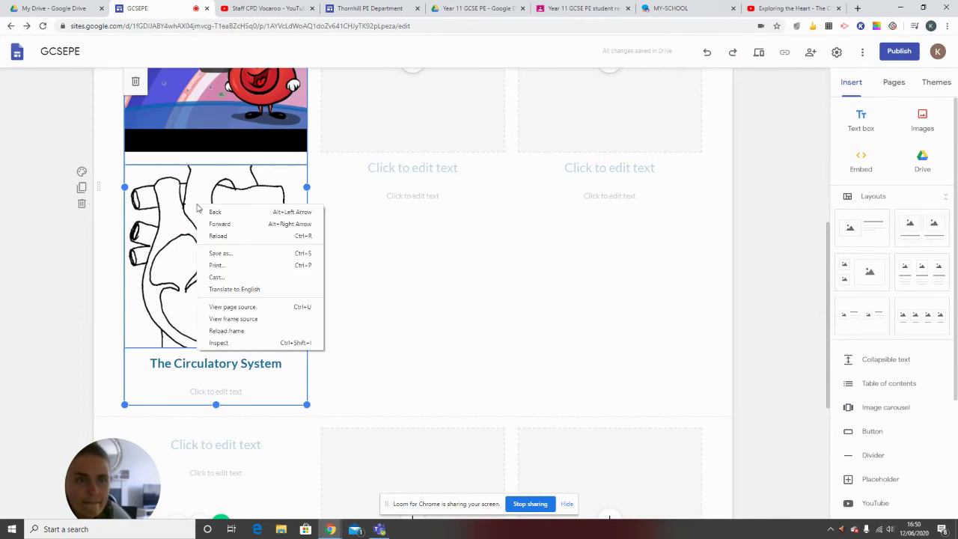
left_click(189, 210)
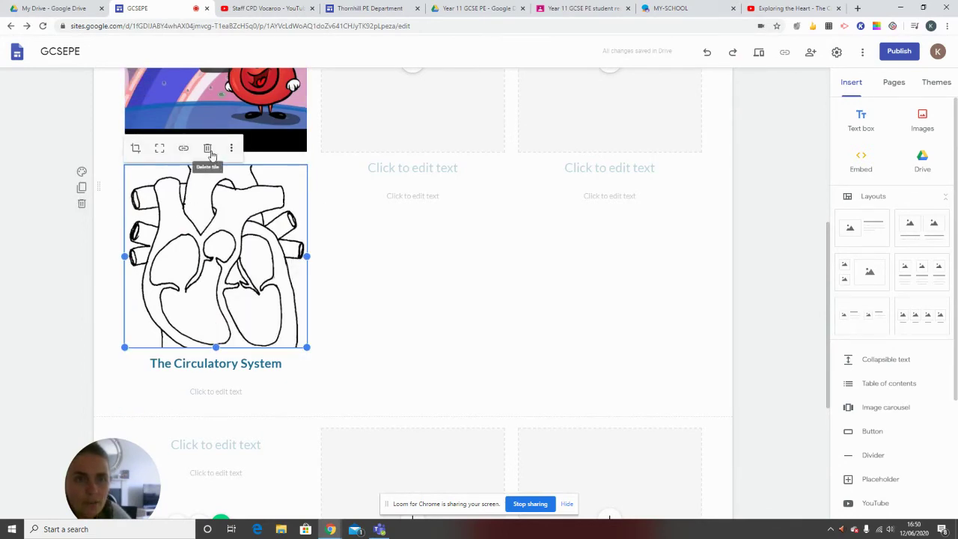
scroll(210, 157, "up", 3)
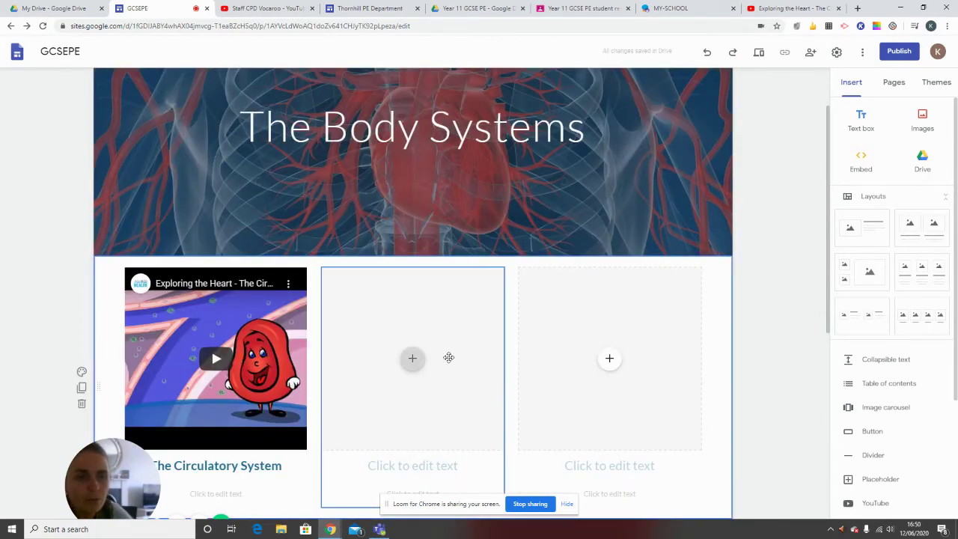
scroll(821, 267, "down", 3)
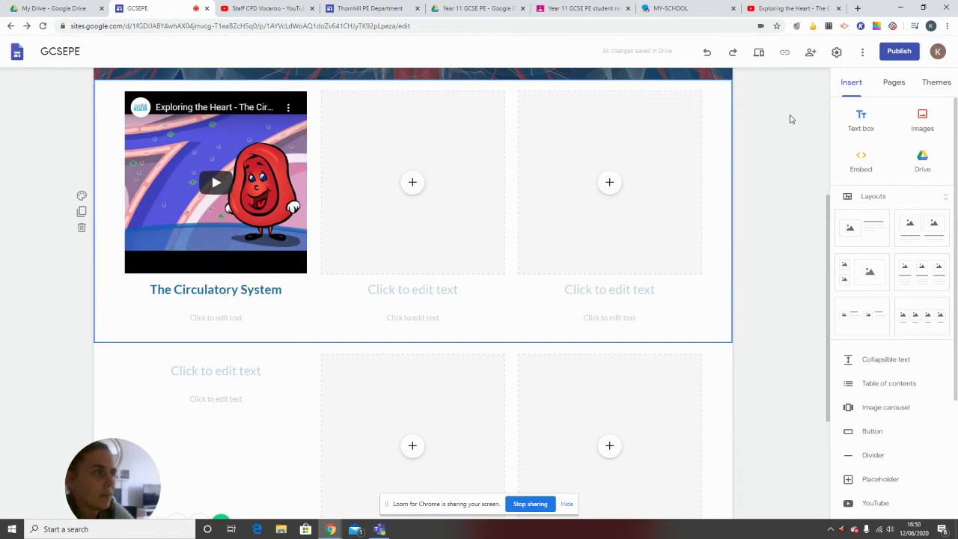
left_click(890, 84)
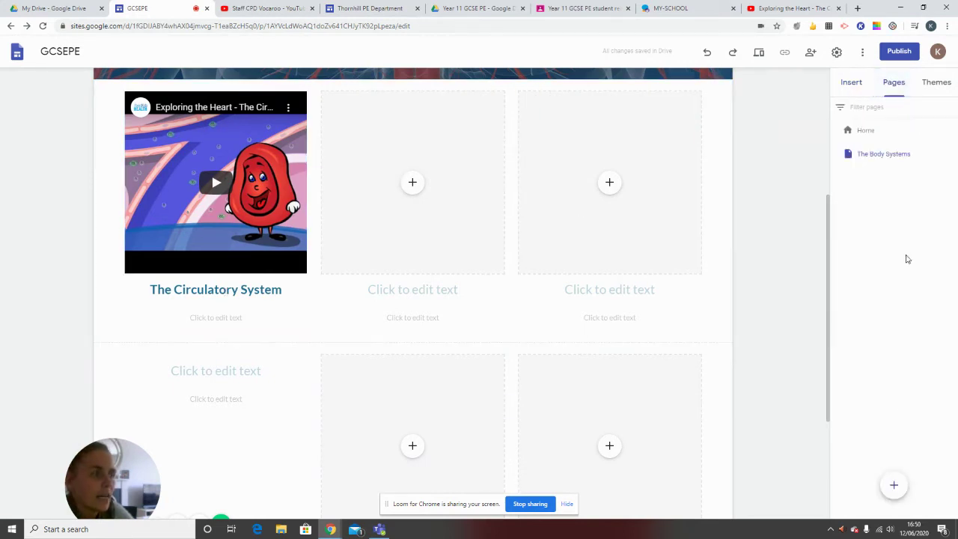
left_click(893, 485)
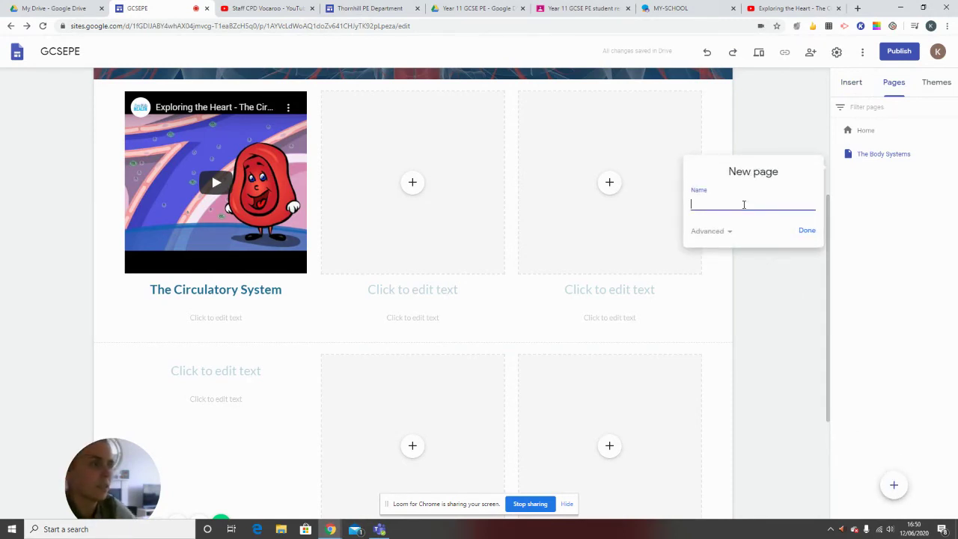
type("Th")
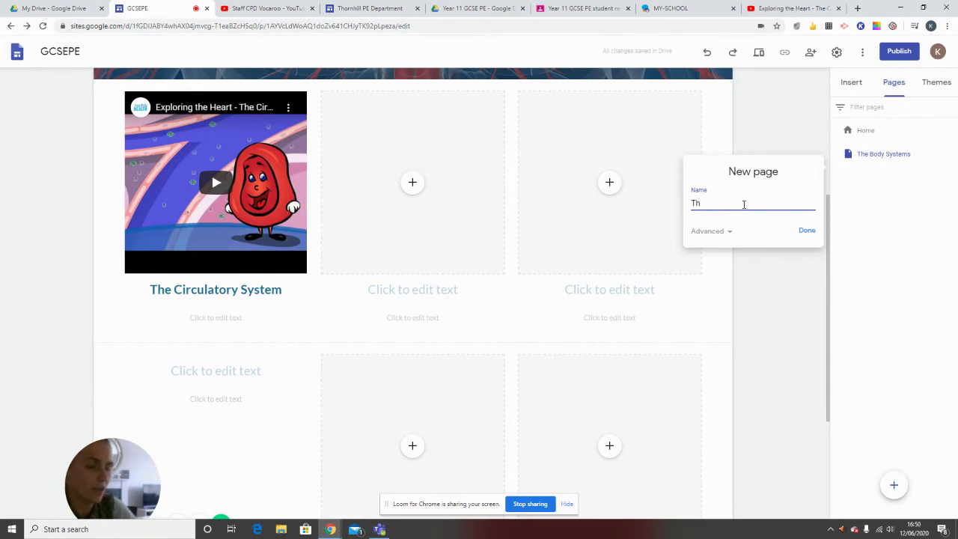
left_click(806, 232)
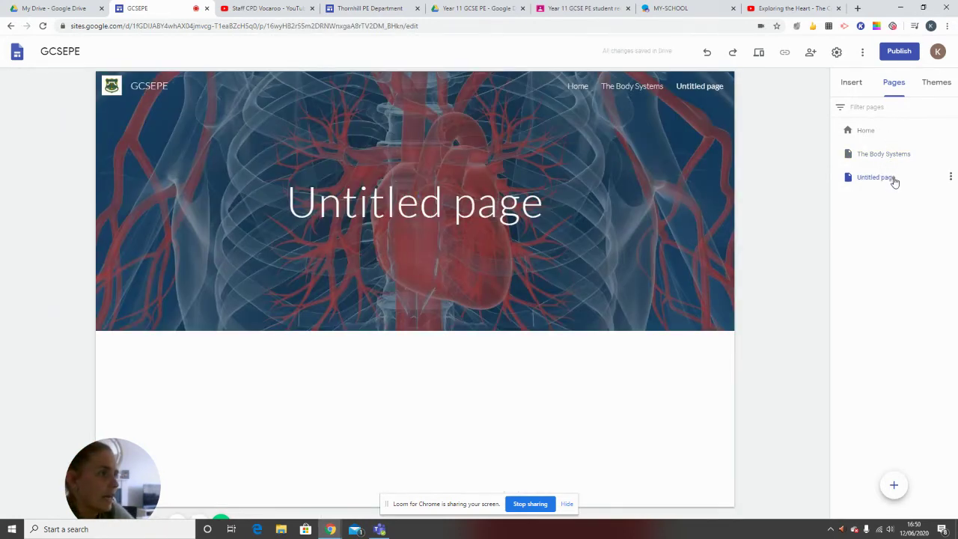
left_click(949, 176)
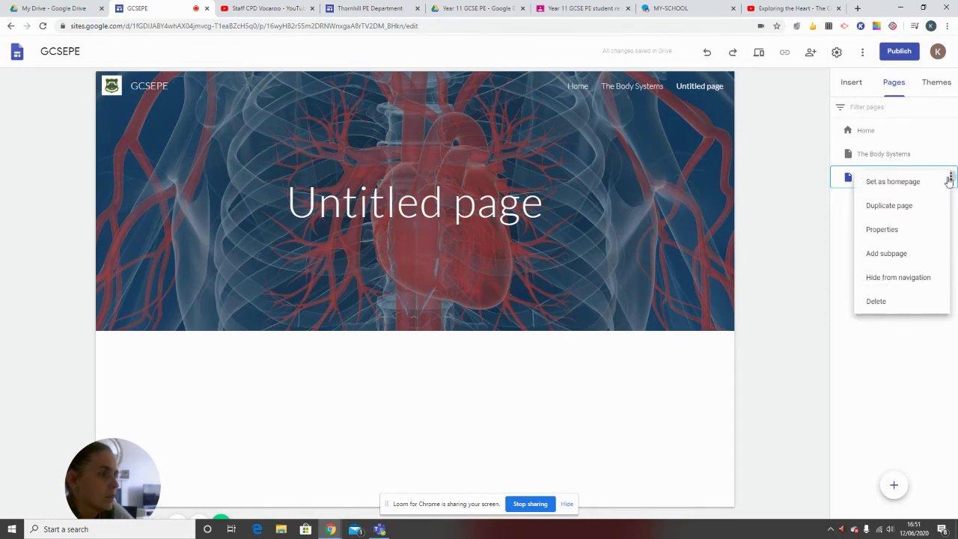
left_click(884, 301)
- Add a subpage named "The Circulatory System" under The Body Systems page and open it
left_click(950, 153)
left_click(897, 232)
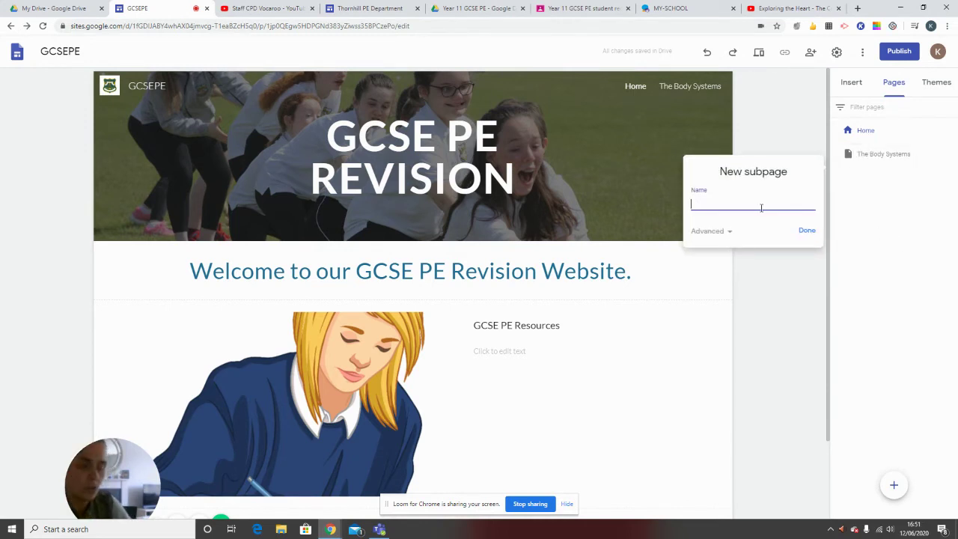
type("The Circulatory System")
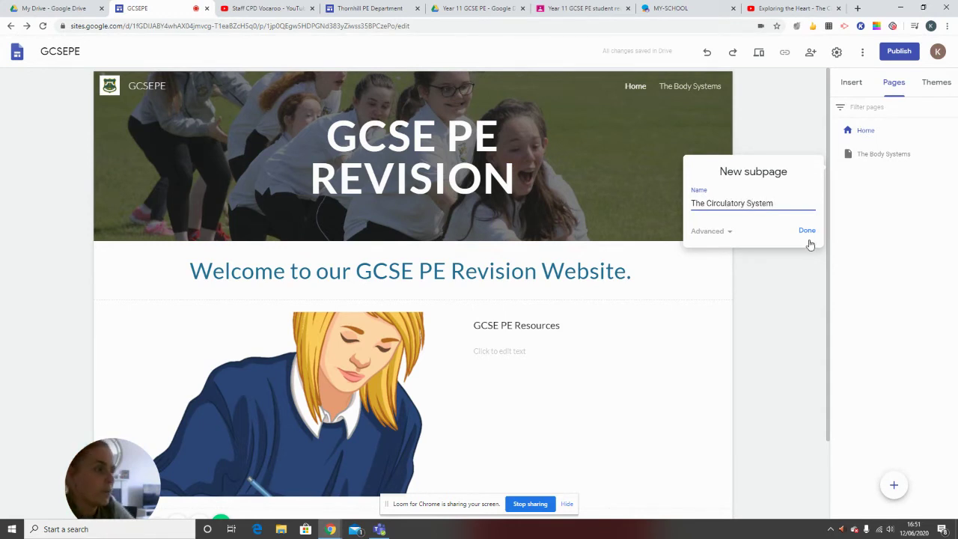
left_click(807, 231)
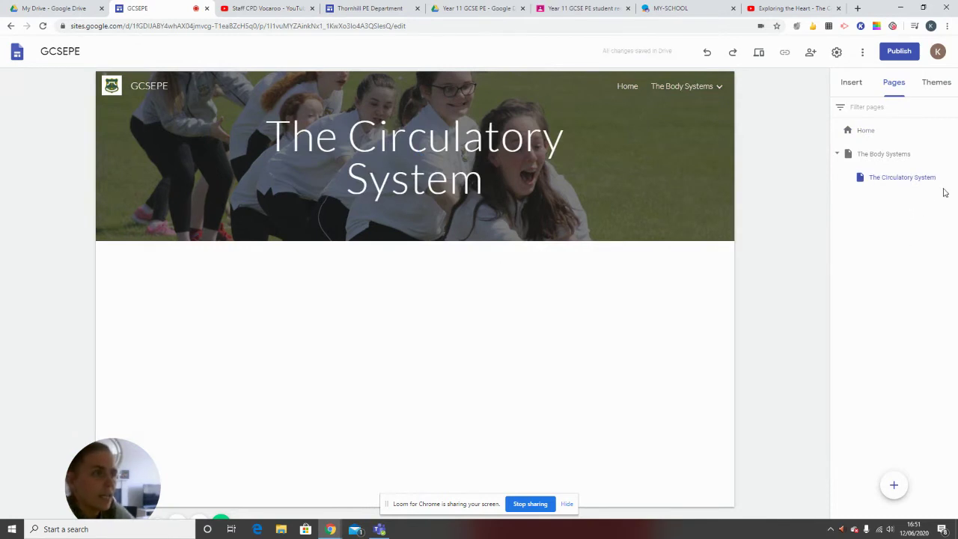
left_click(908, 178)
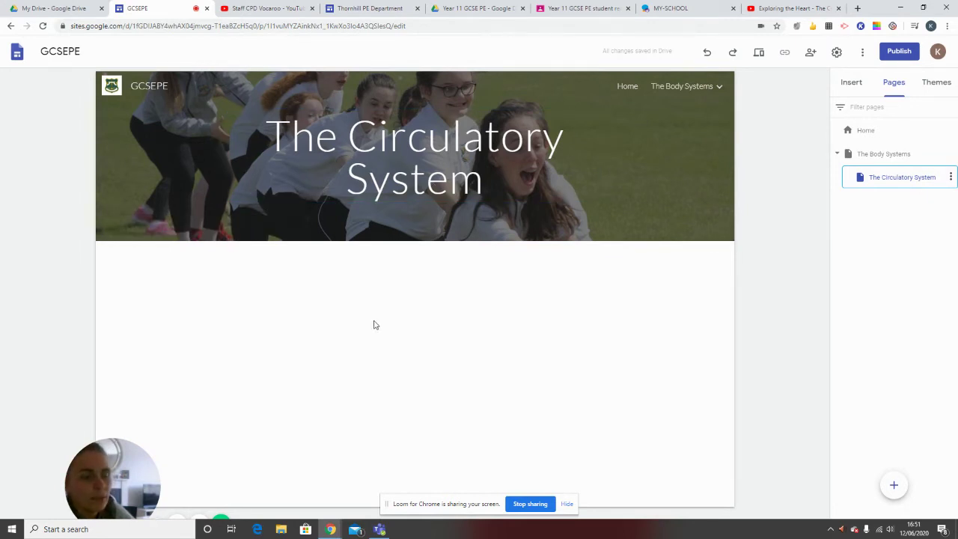
- Insert the recent Nervous System Slides presentation with the "Functions of the Nervous System" cover onto The Circulatory System page
double_click(335, 327)
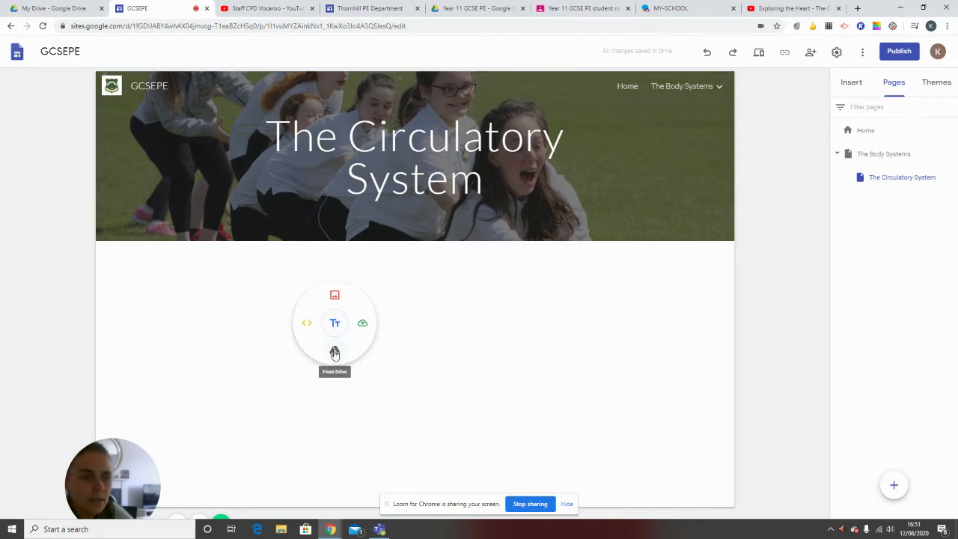
left_click(852, 83)
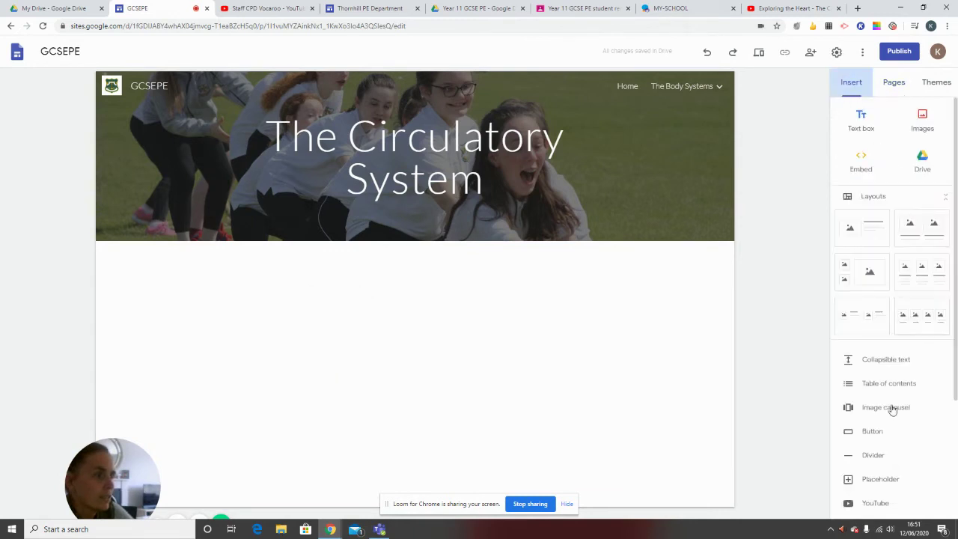
scroll(908, 442, "down", 4)
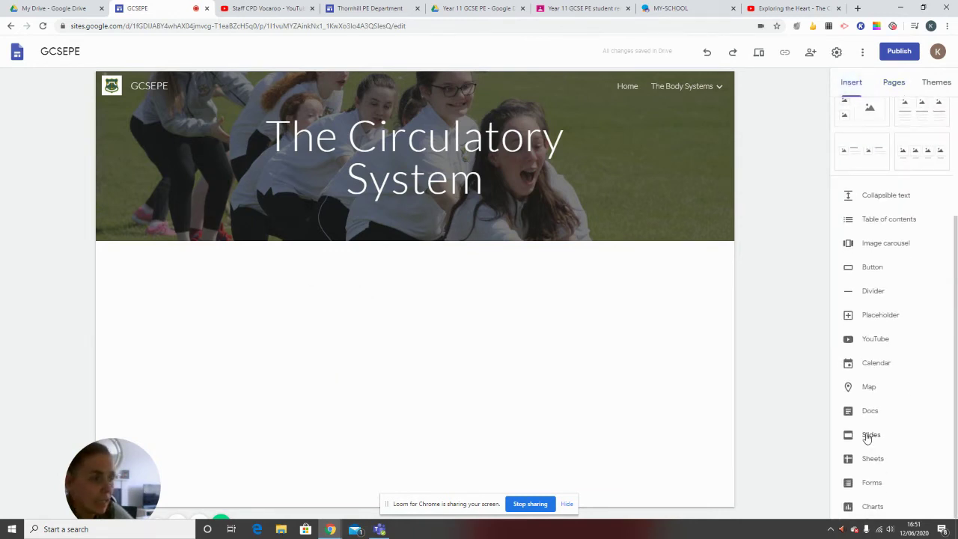
left_click(869, 440)
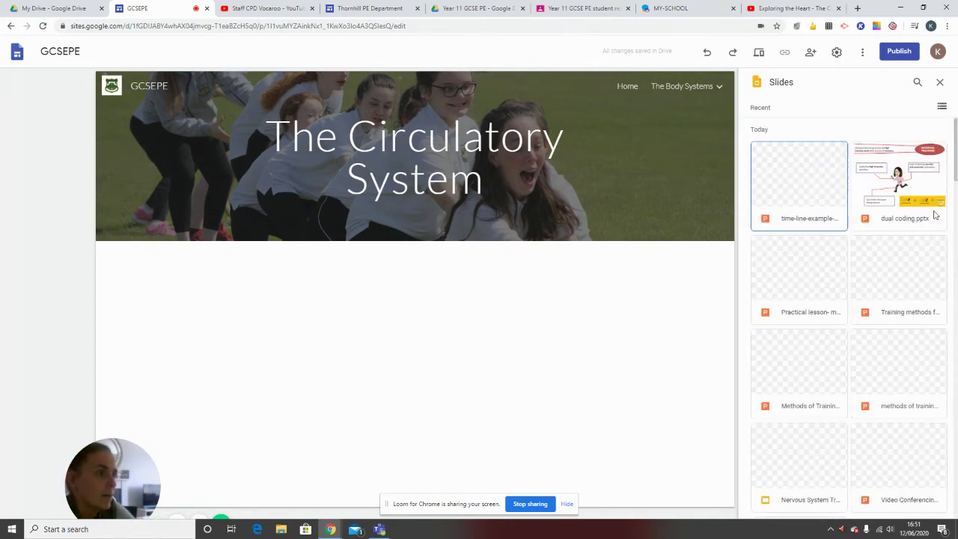
scroll(810, 276, "down", 5)
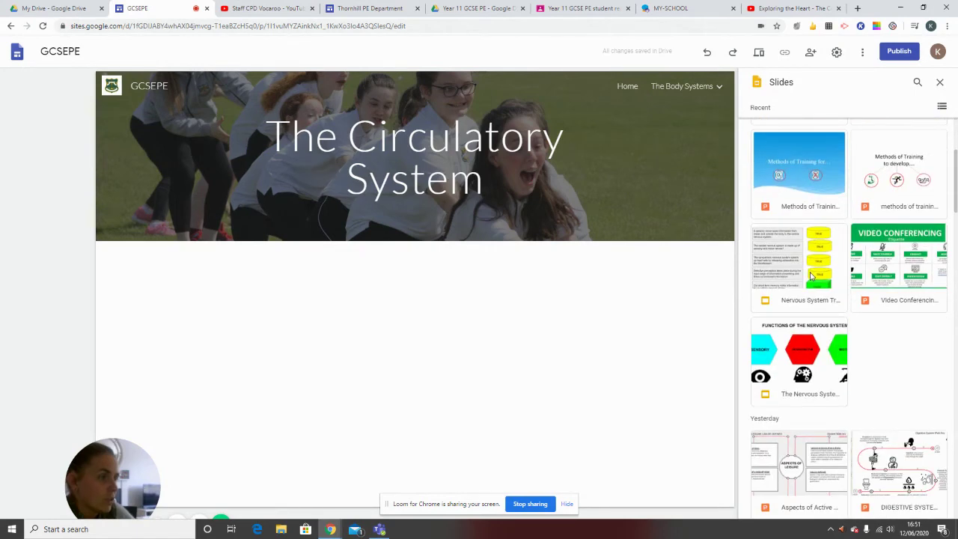
scroll(826, 187, "up", 1)
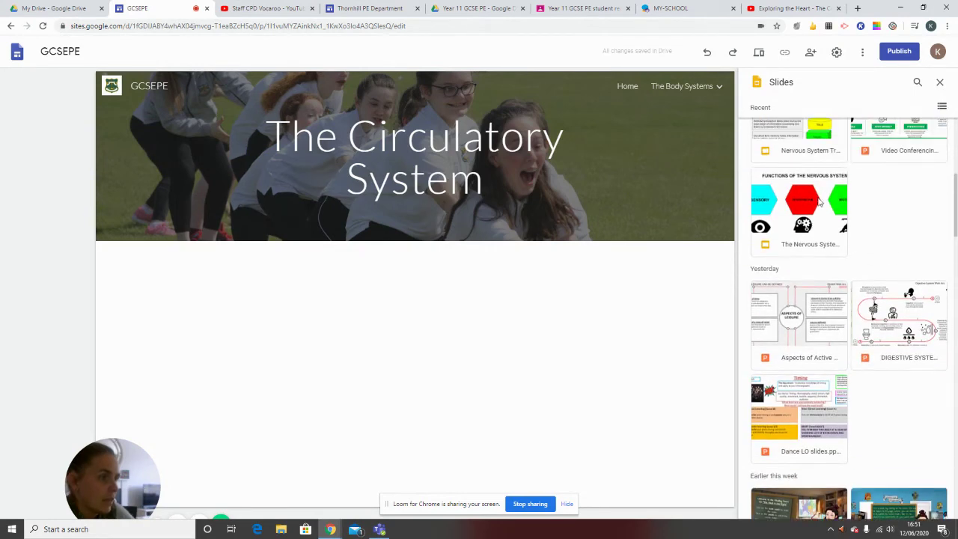
left_click(808, 199)
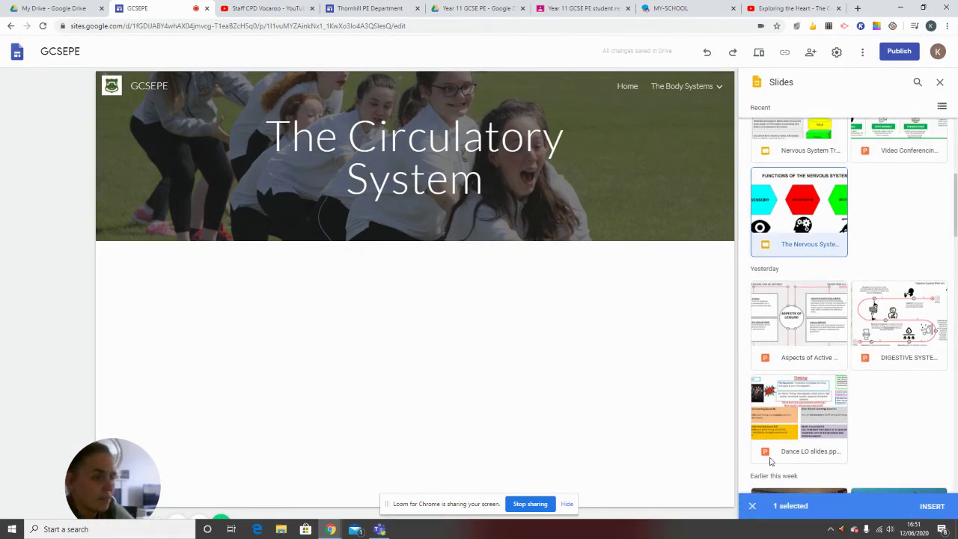
left_click(928, 506)
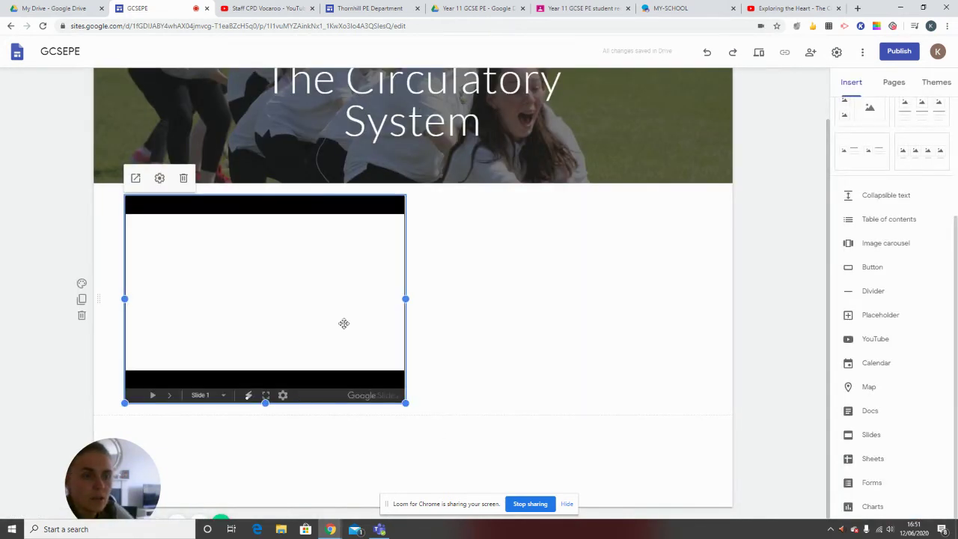
- Insert the cardiovascular system PDF from Drive beside the slides, taken from GCSE PHYSICAL EDUCATION's 3.1.1 Worksheets, in the circulatory system folder
double_click(534, 288)
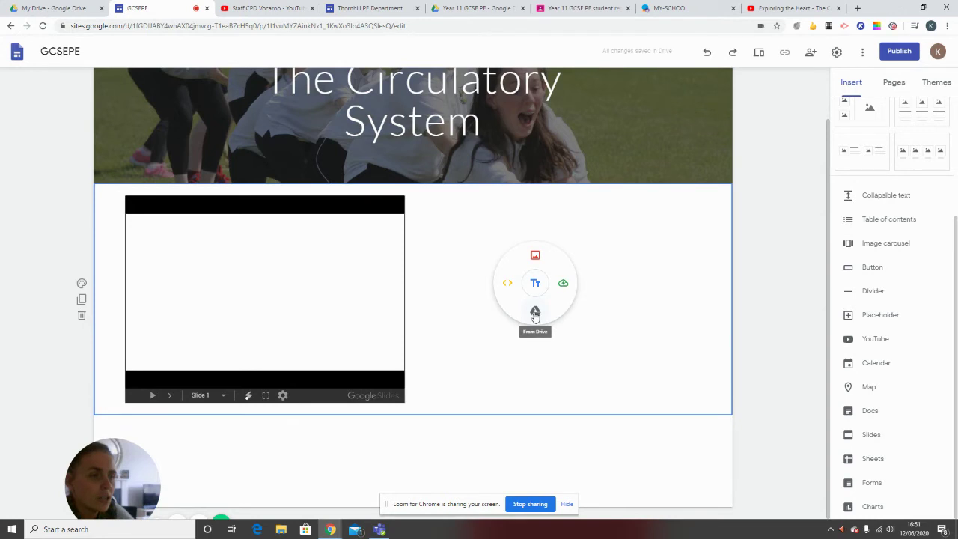
left_click(534, 312)
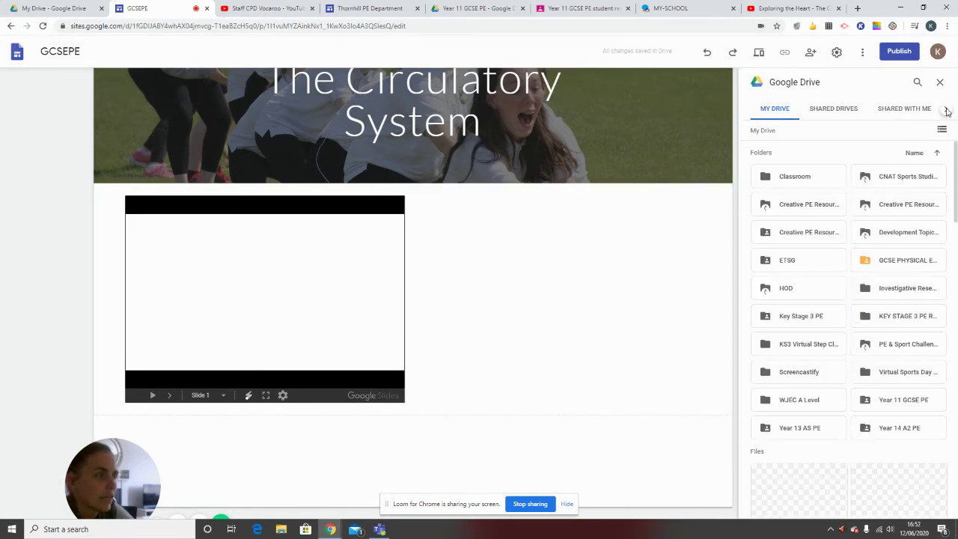
left_click(903, 260)
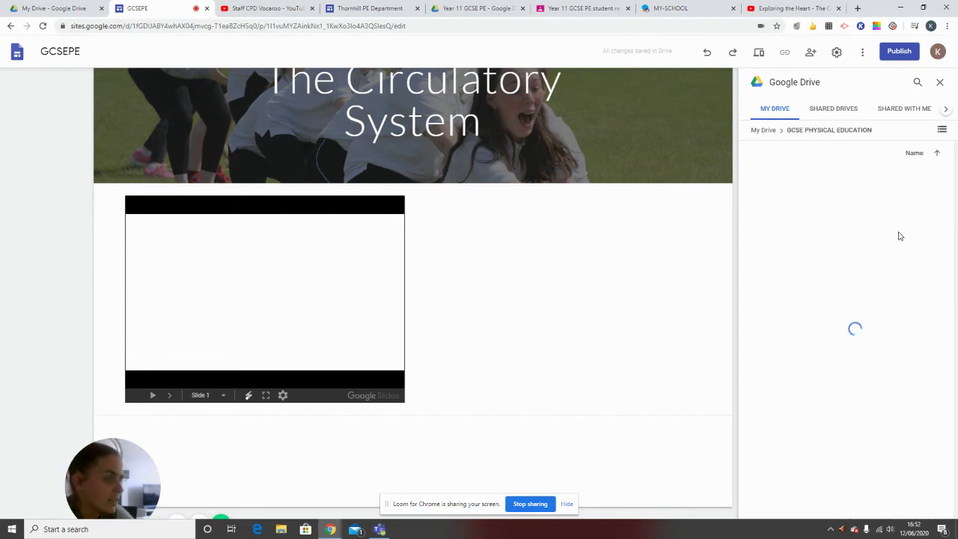
left_click(804, 202)
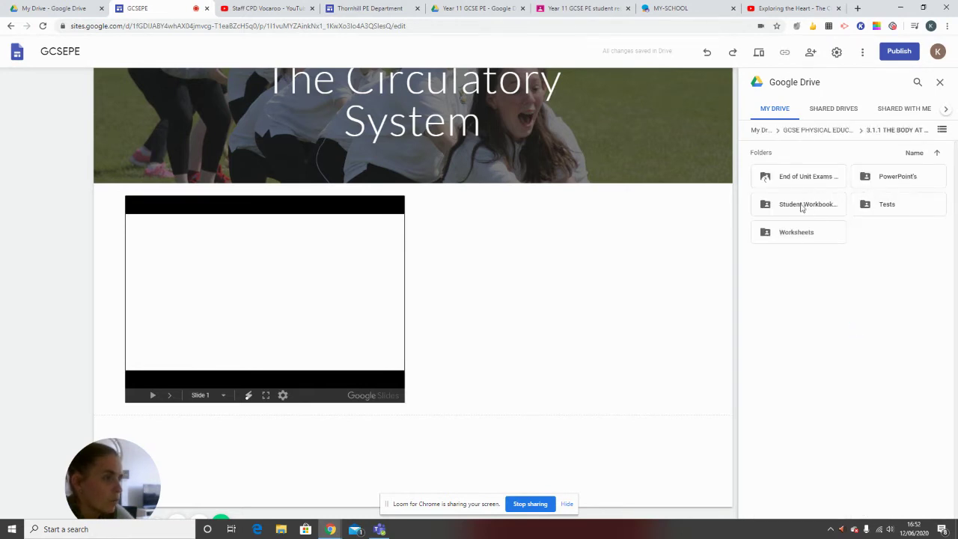
left_click(801, 205)
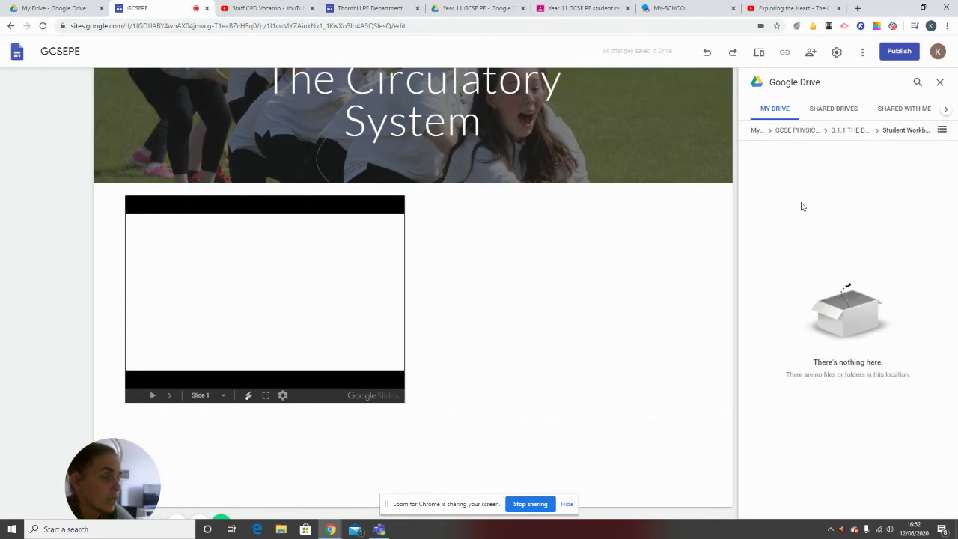
left_click(799, 131)
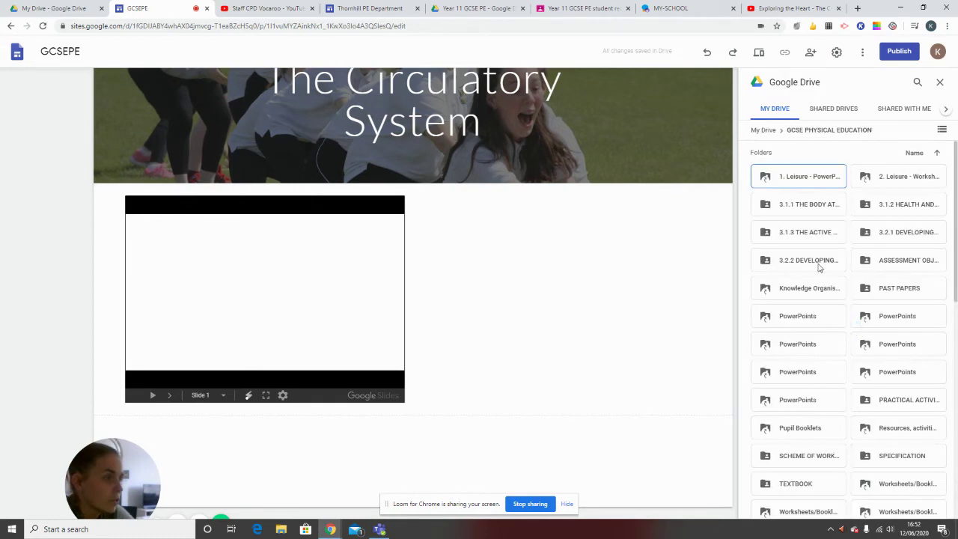
double_click(818, 209)
double_click(796, 234)
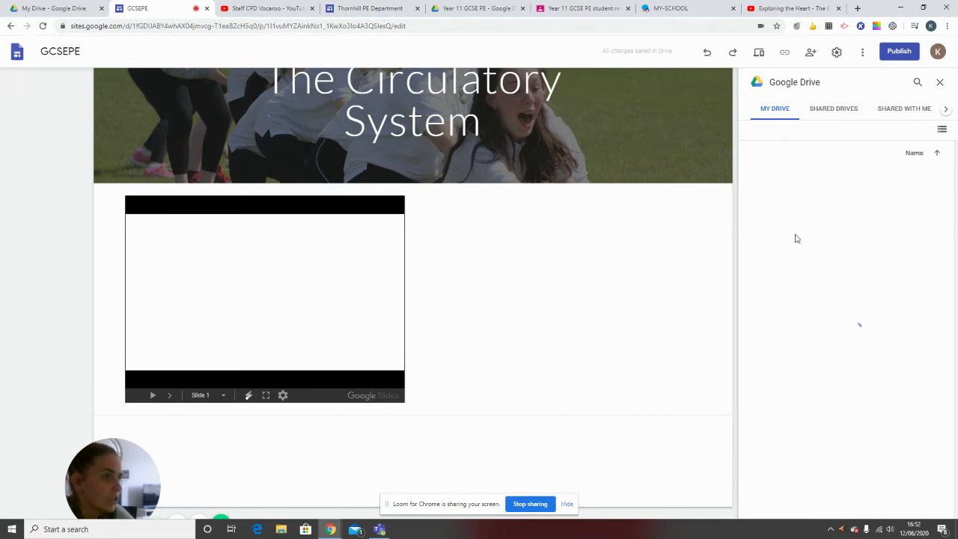
double_click(794, 180)
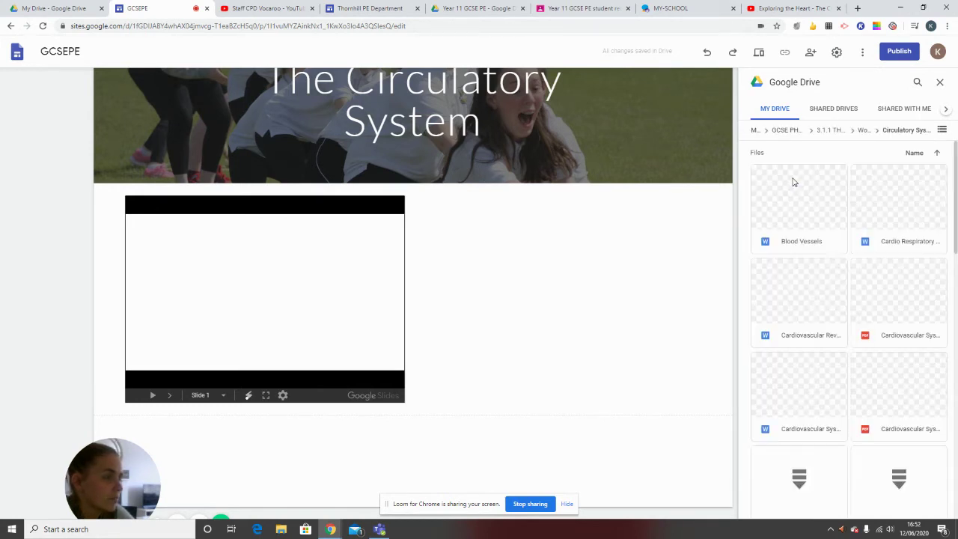
left_click(896, 299)
left_click(930, 506)
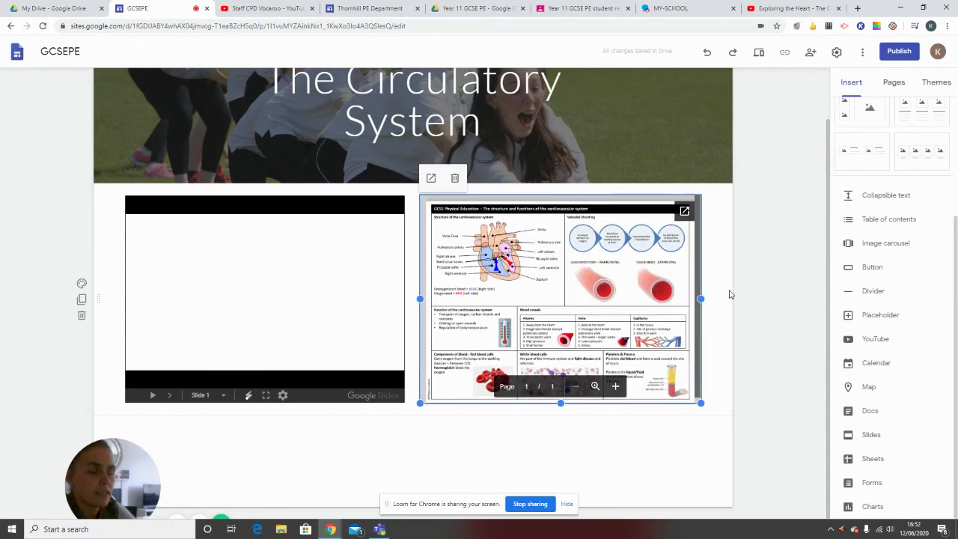
- Preview the site, checking the Home, The Body Systems and The Circulatory System pages, and return to editing
scroll(725, 286, "up", 1)
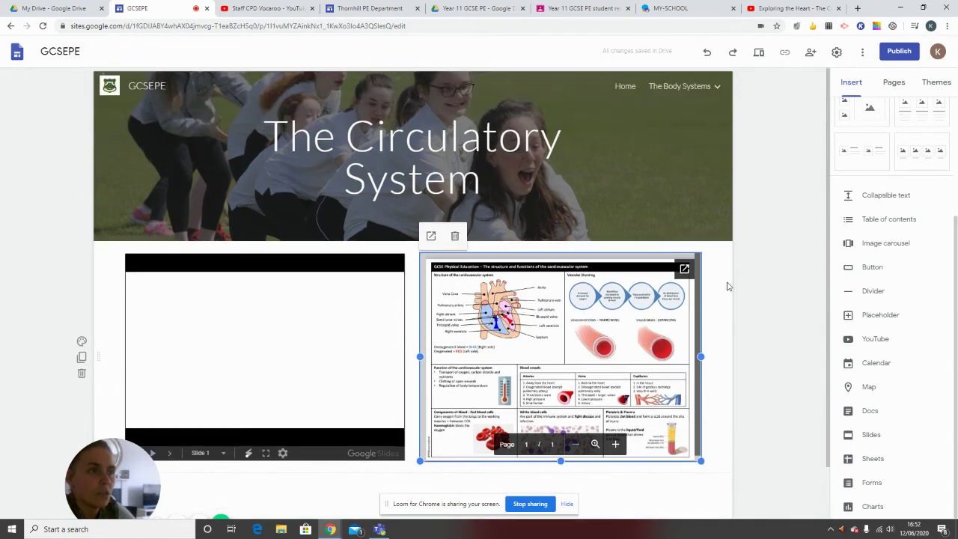
left_click(758, 53)
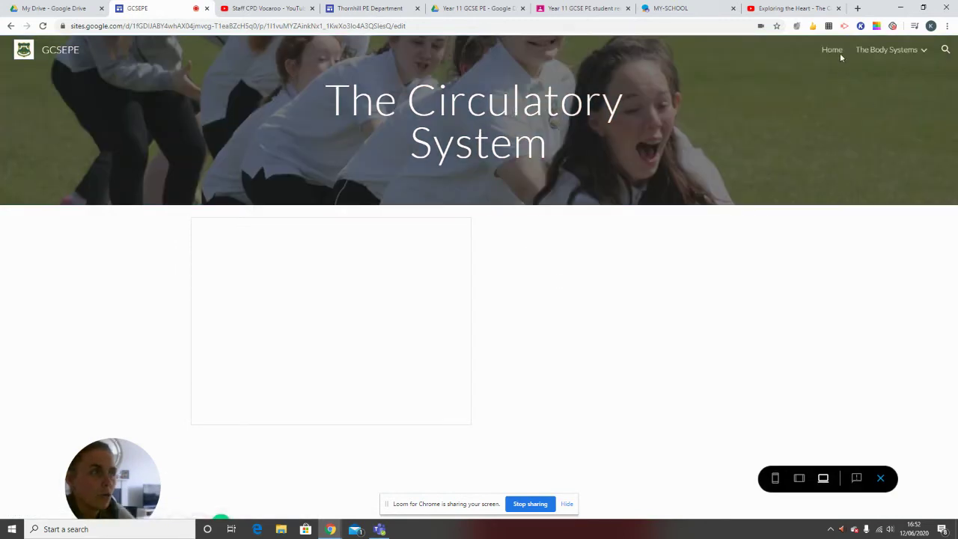
left_click(832, 49)
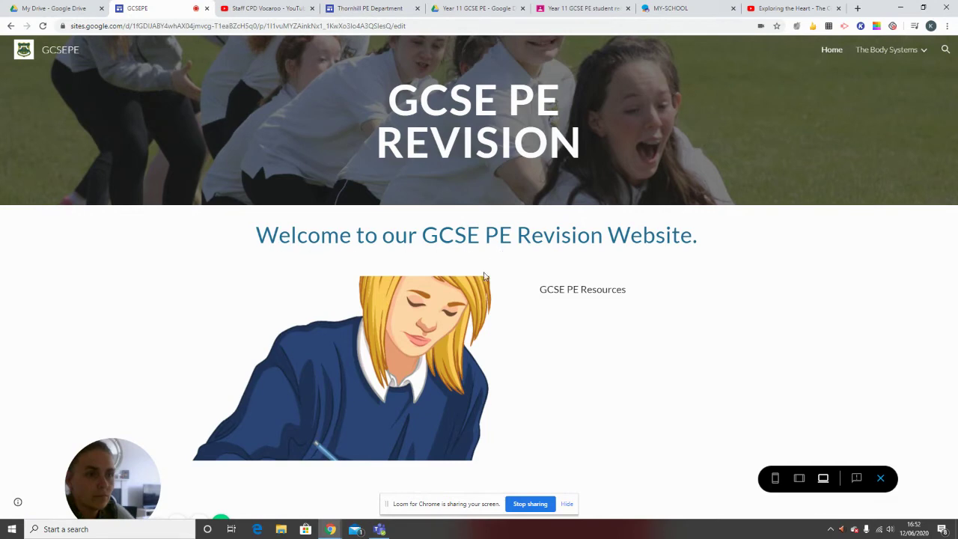
left_click(872, 51)
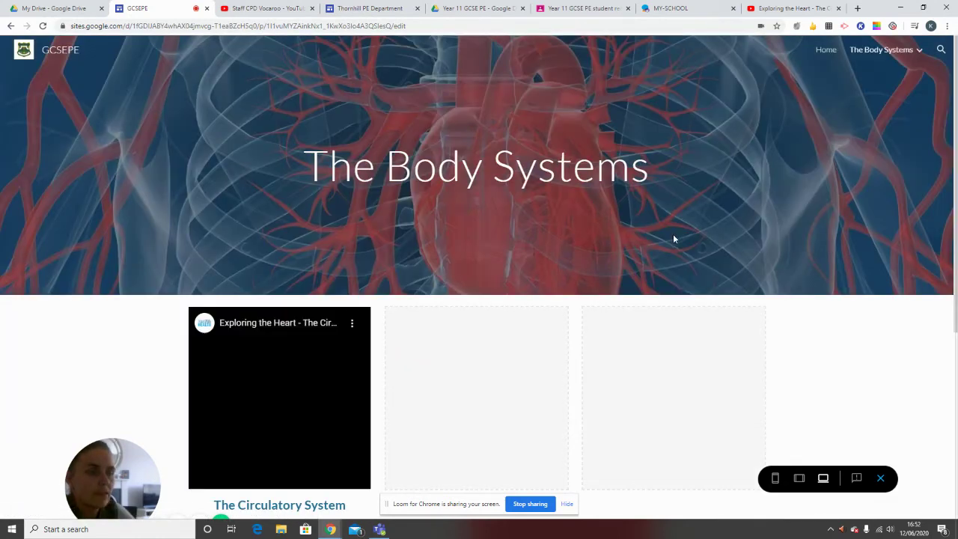
scroll(471, 349, "down", 2)
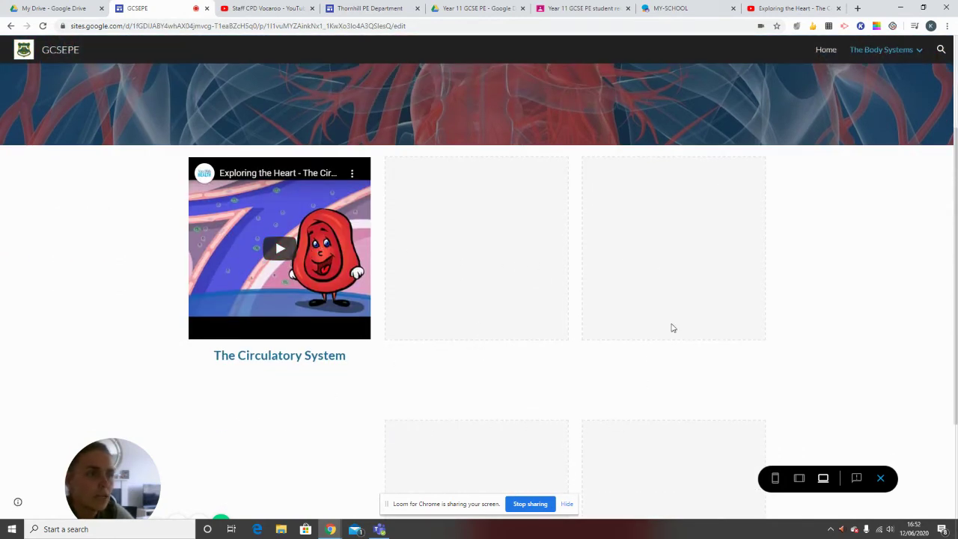
scroll(670, 331, "up", 3)
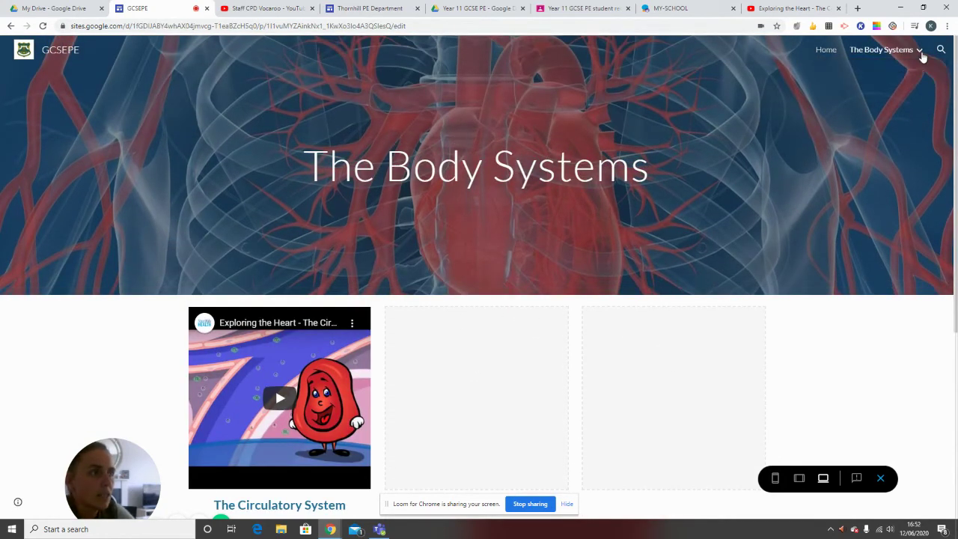
mouse_move(920, 54)
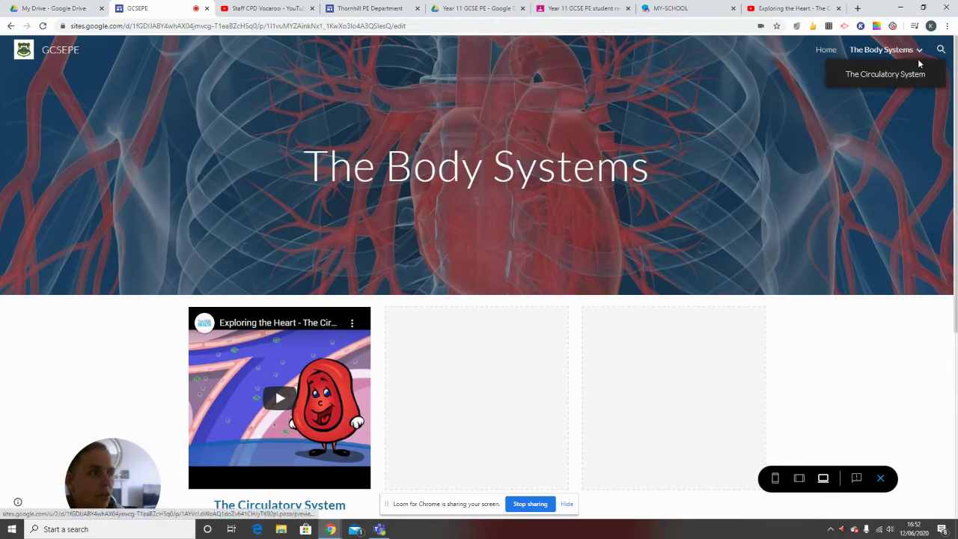
left_click(901, 75)
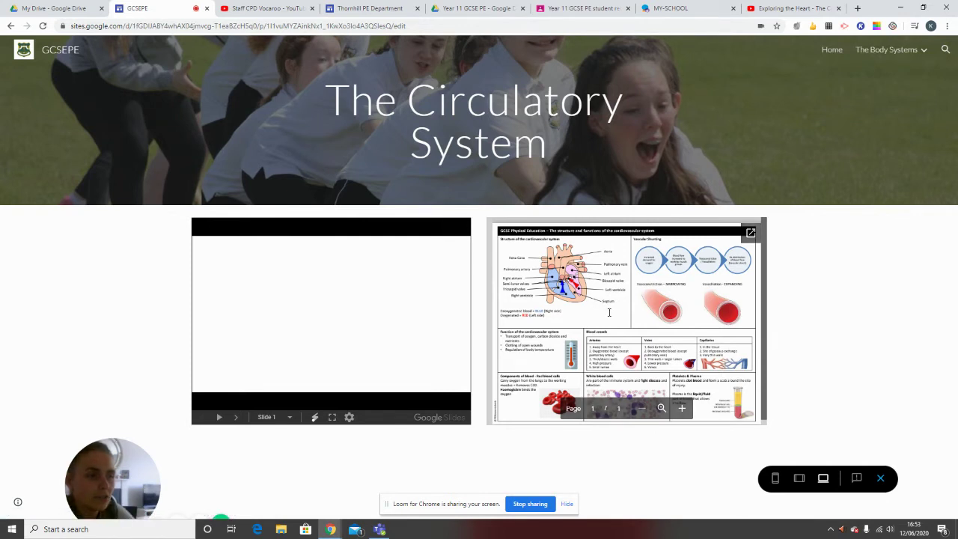
left_click(881, 479)
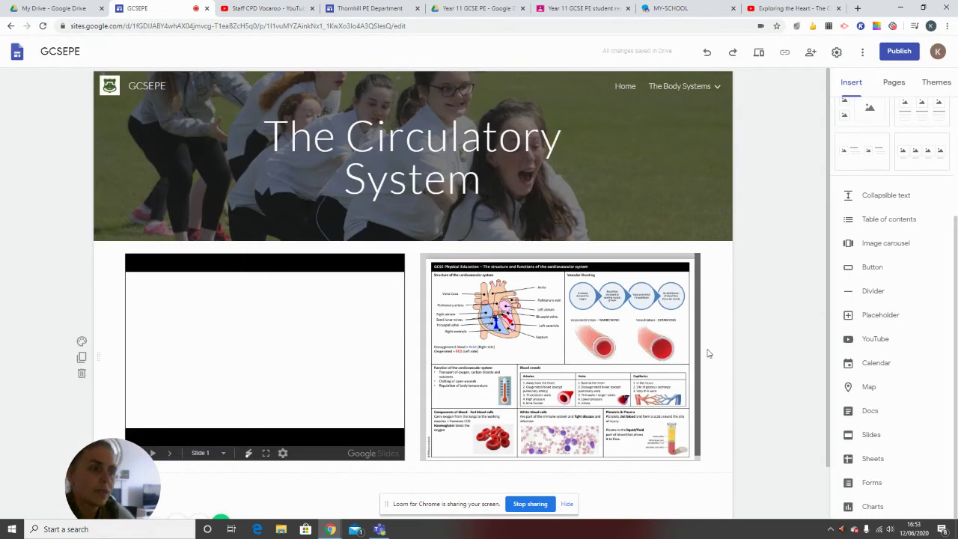
- Embed the copied YouTube link to the "Exploring the Heart - The Circulatory System!" video in a new row below the slides
double_click(283, 459)
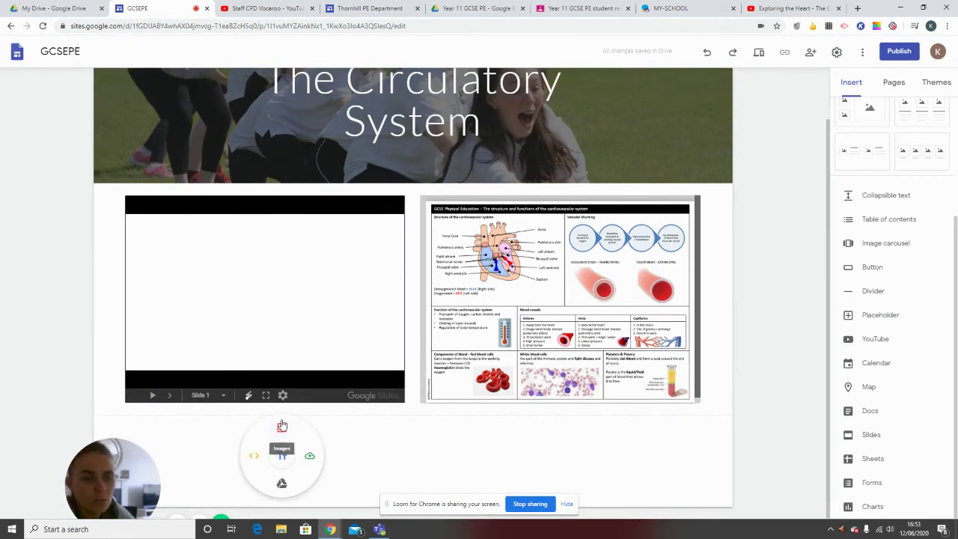
left_click(254, 458)
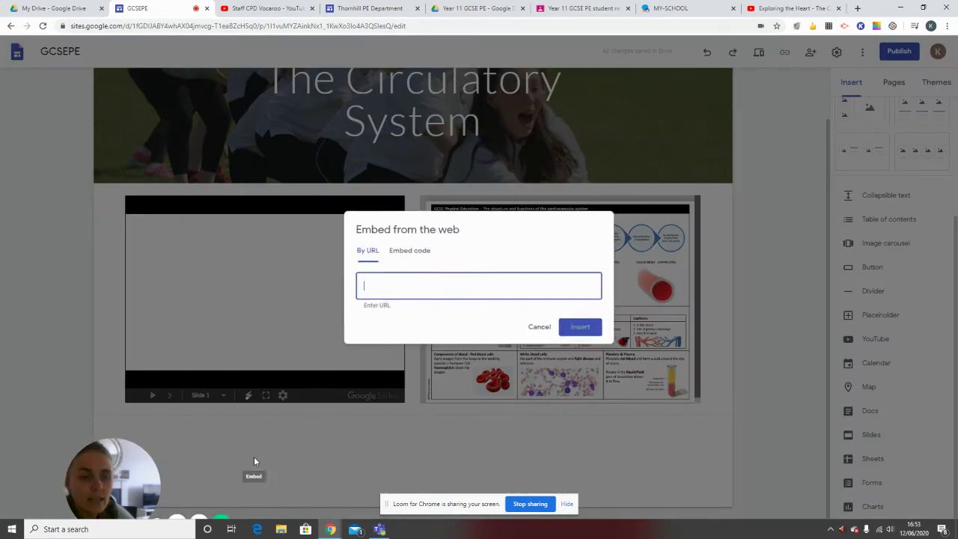
right_click(377, 294)
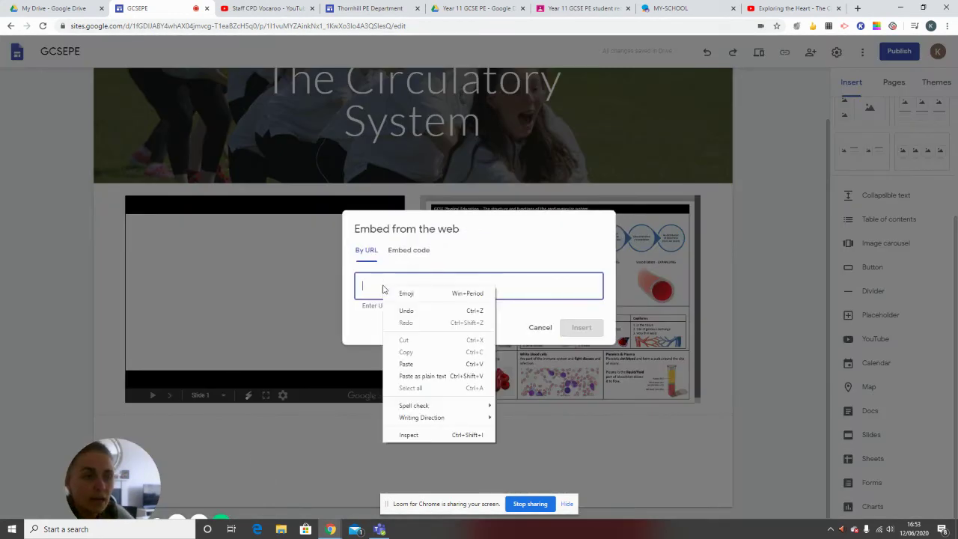
left_click(411, 362)
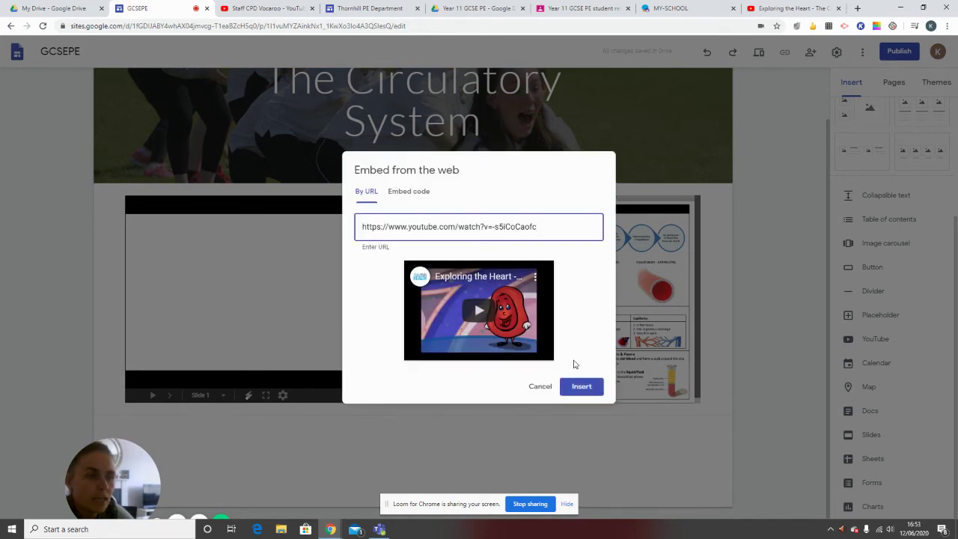
left_click(583, 390)
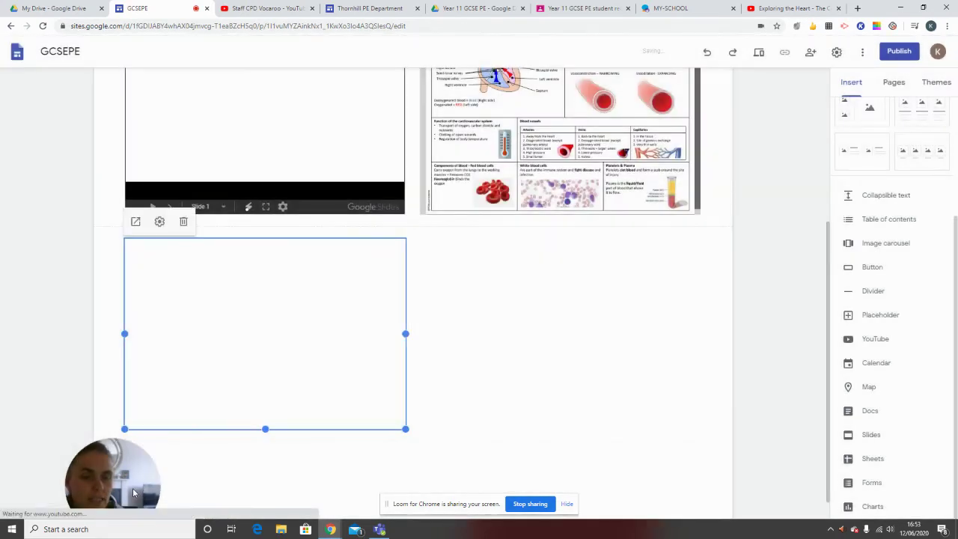
left_click_drag(107, 488, 46, 473)
left_click(331, 416)
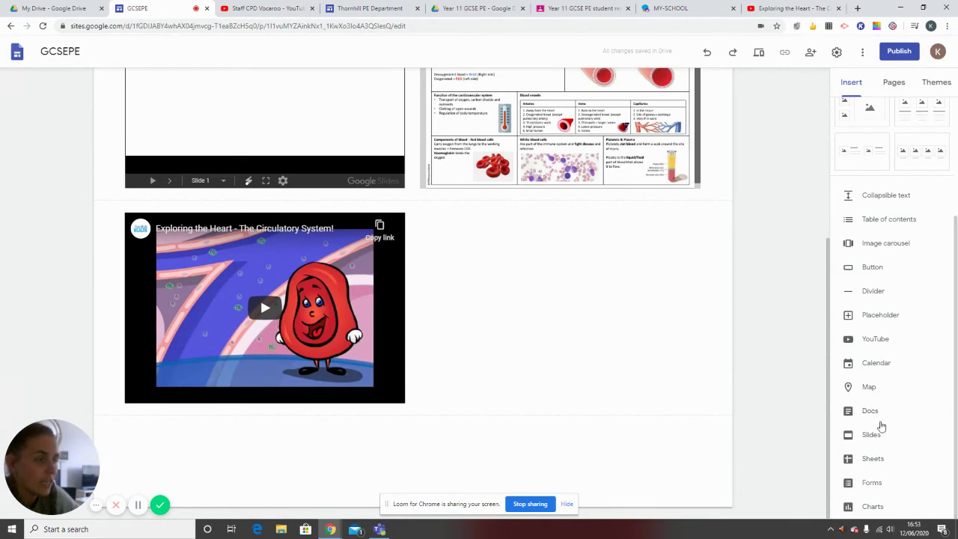
- Insert the first "Blank Quiz" form and place it beside the heart video in the same row
left_click(873, 486)
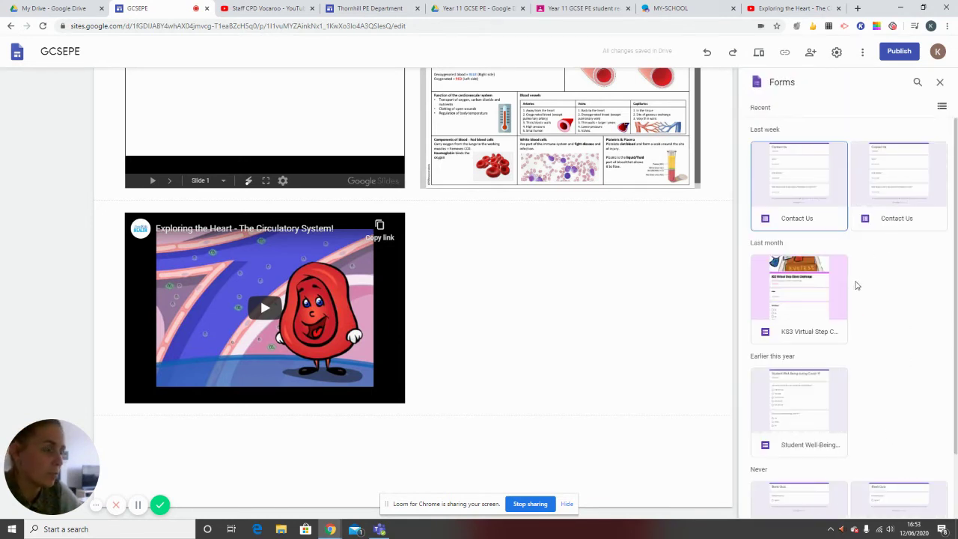
scroll(862, 355, "down", 2)
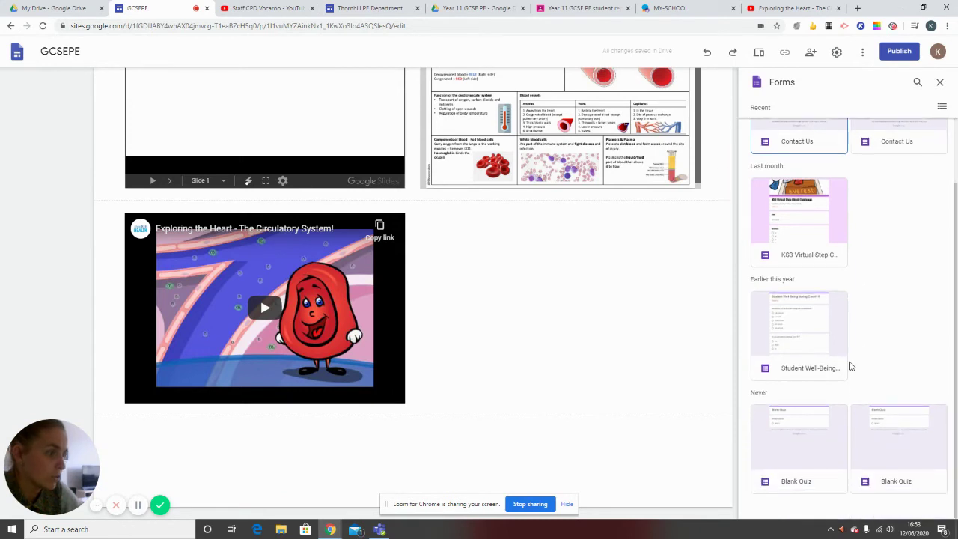
left_click(807, 441)
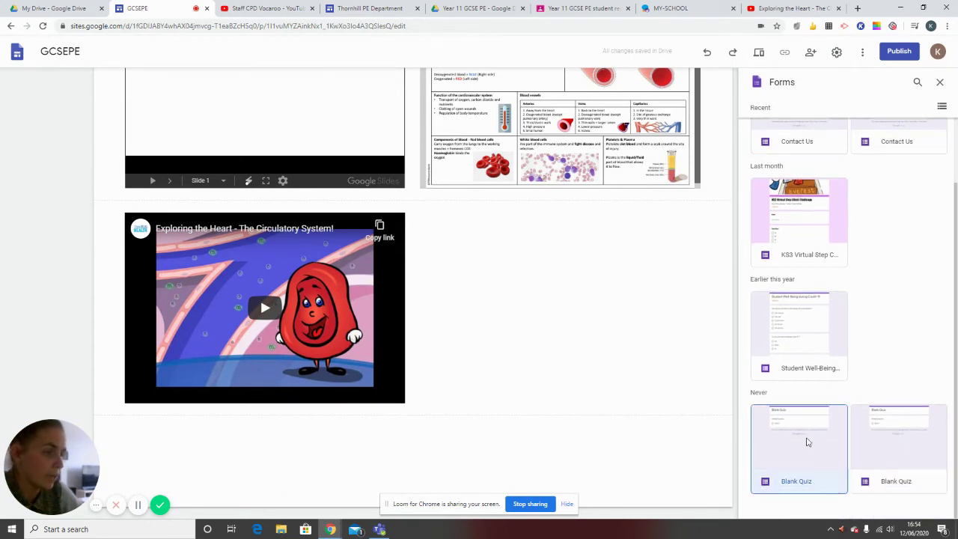
left_click(927, 505)
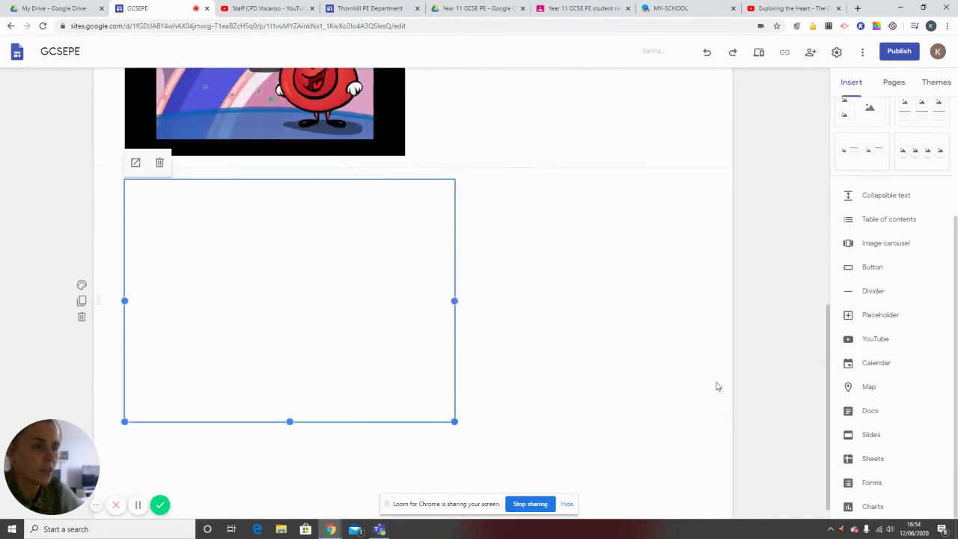
left_click_drag(455, 282, 481, 295)
left_click_drag(359, 330, 523, 165)
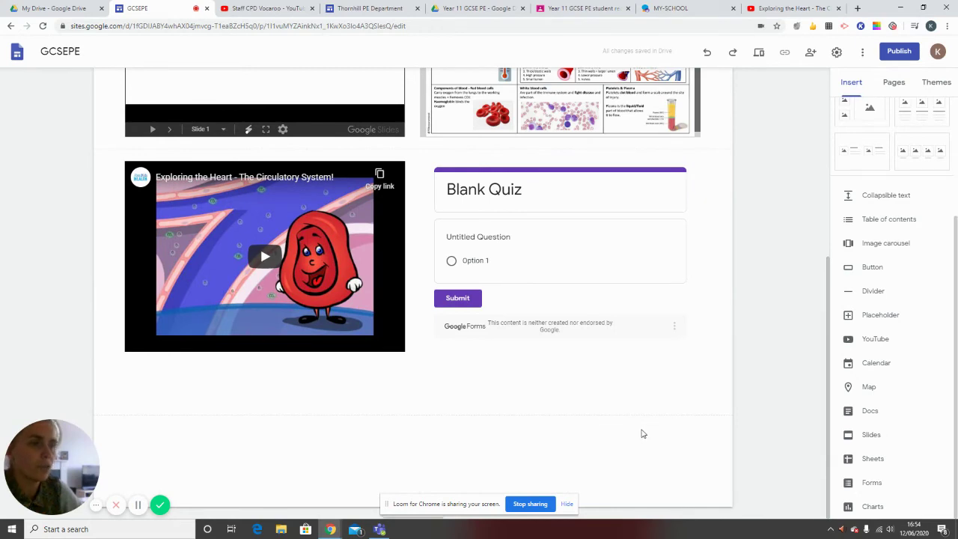
- Insert a divider below the row containing the heart video and the quiz
scroll(581, 281, "up", 3)
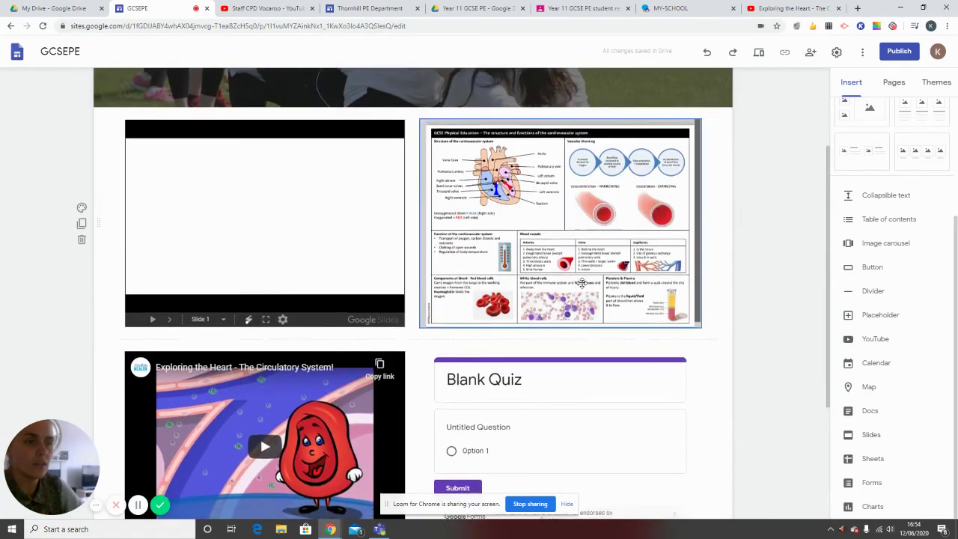
scroll(581, 282, "down", 3)
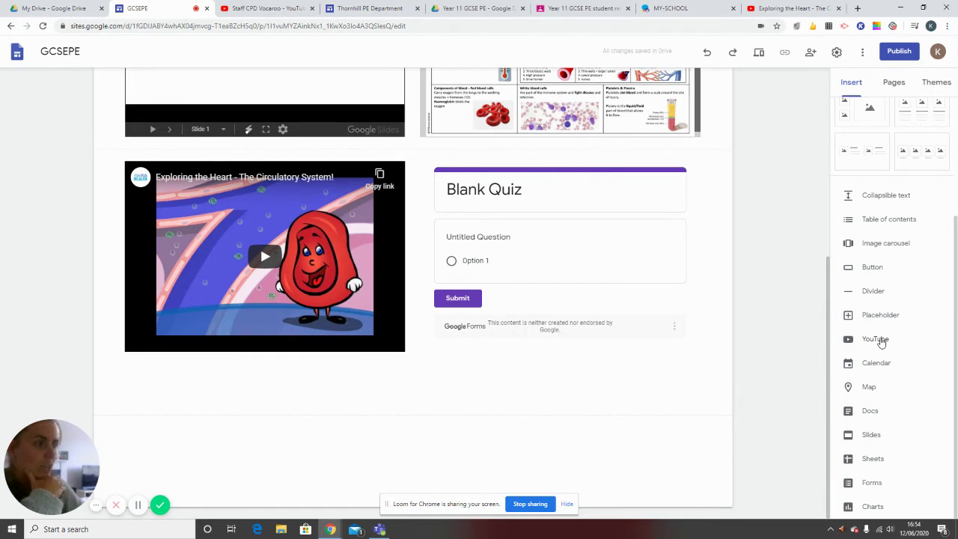
left_click(872, 291)
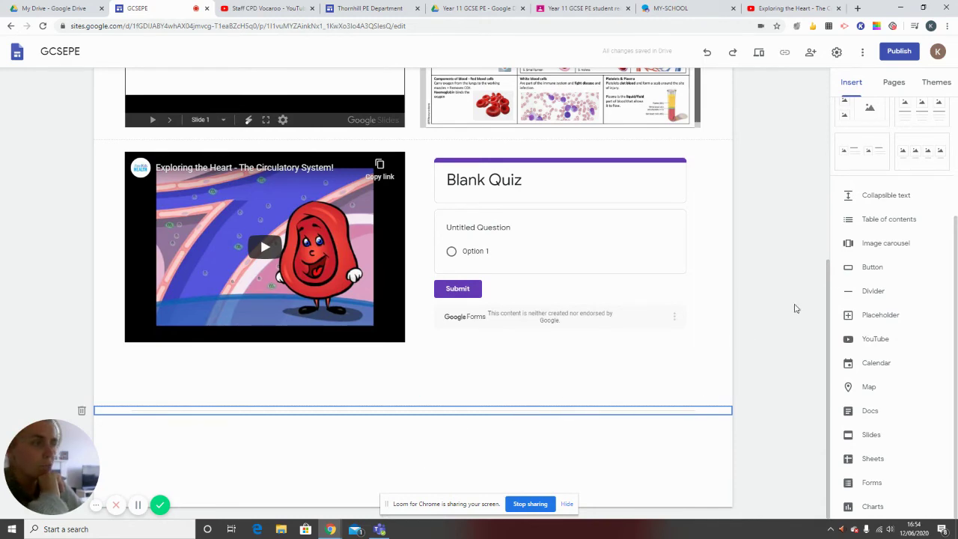
- Insert a button named "Press Here" below the divider, linked to the site's Home page
left_click(874, 268)
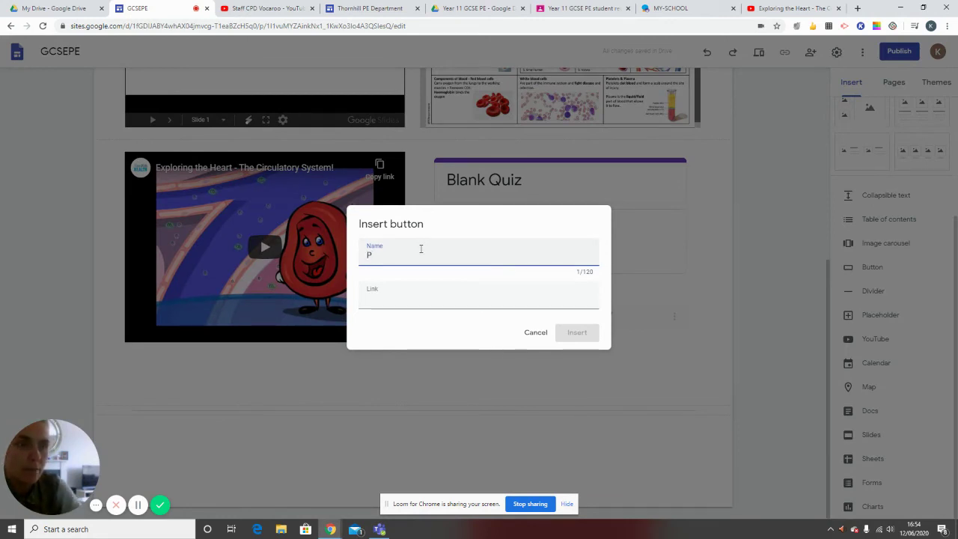
type("Press ")
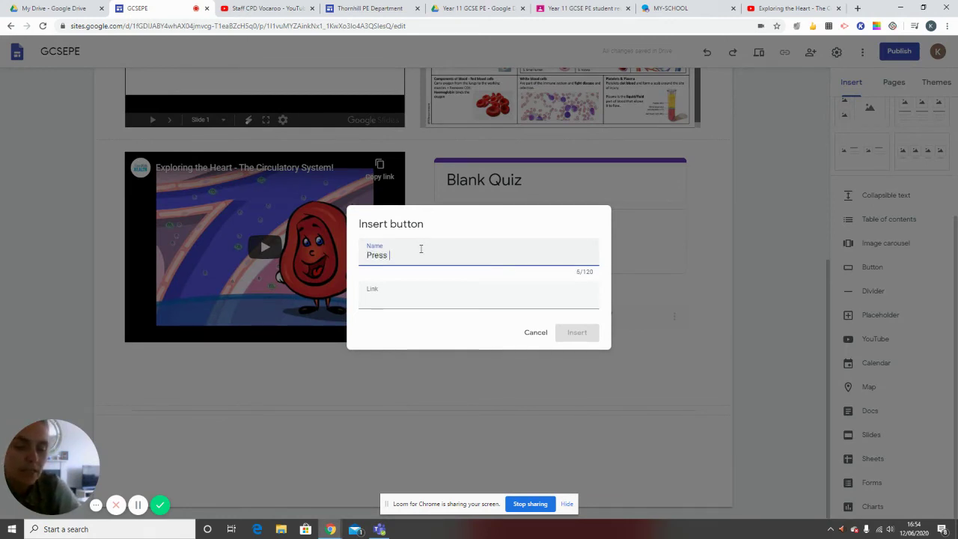
type("Here")
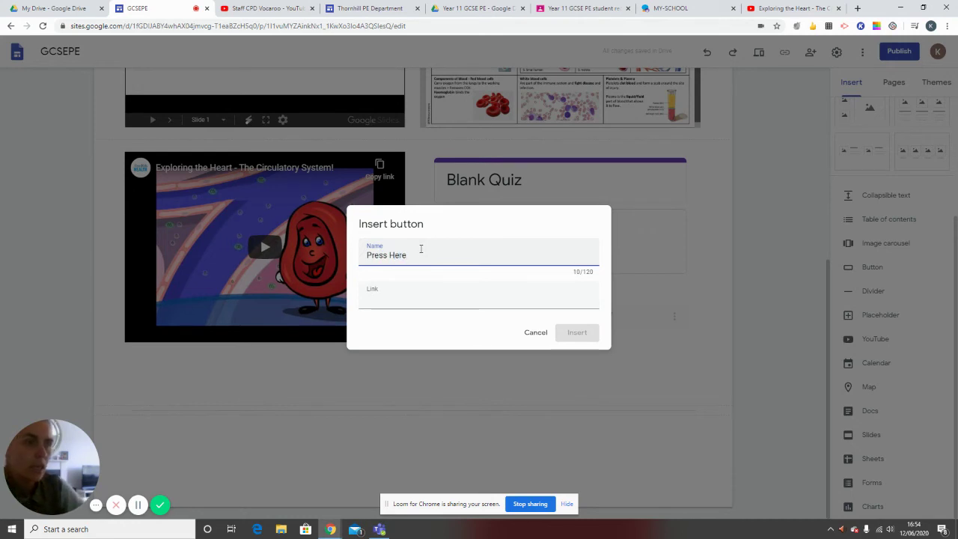
left_click(423, 300)
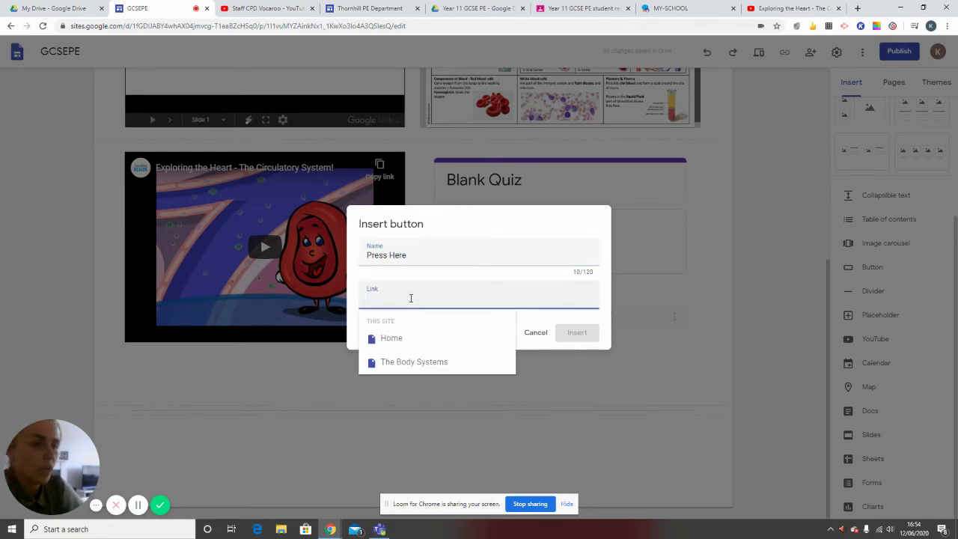
left_click(393, 338)
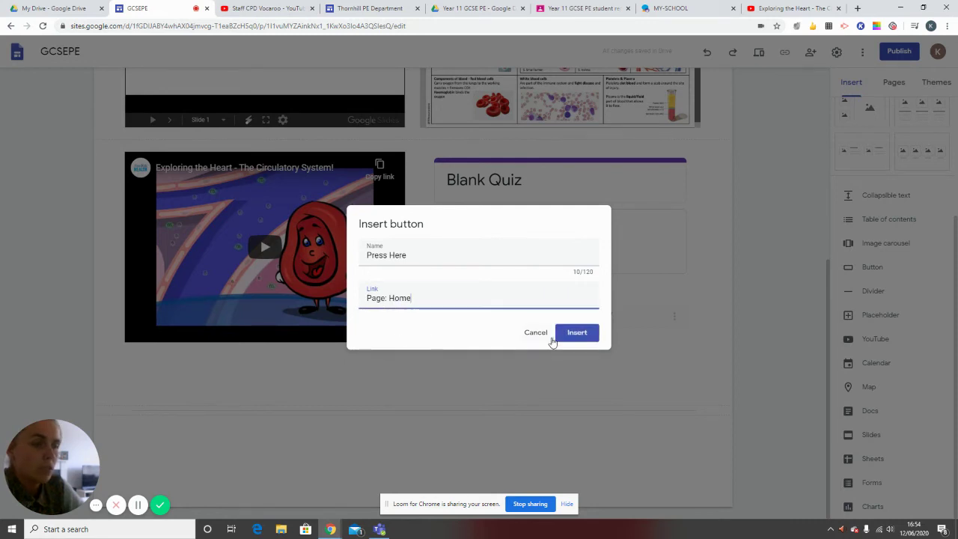
left_click(582, 333)
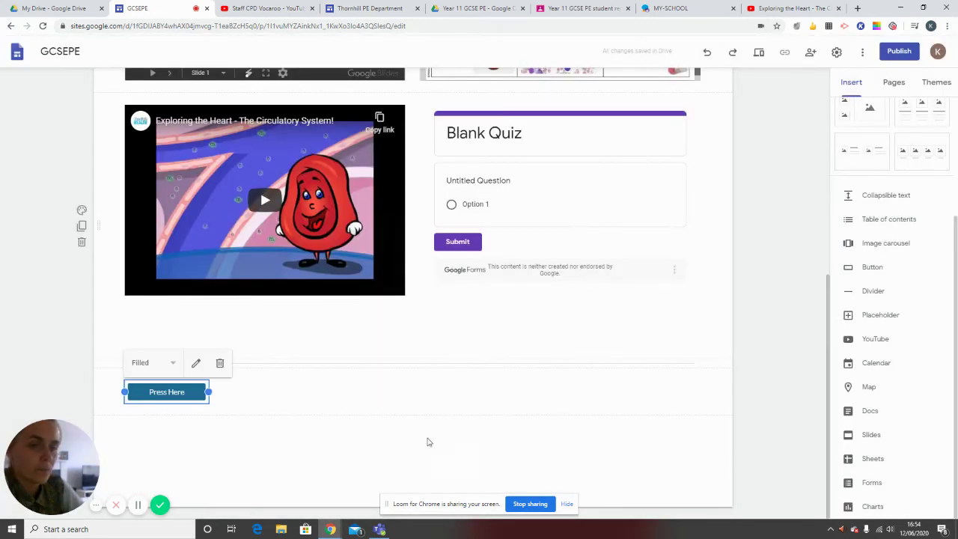
- Preview the Circulatory System page and test the "Press Here" button's link
left_click(758, 53)
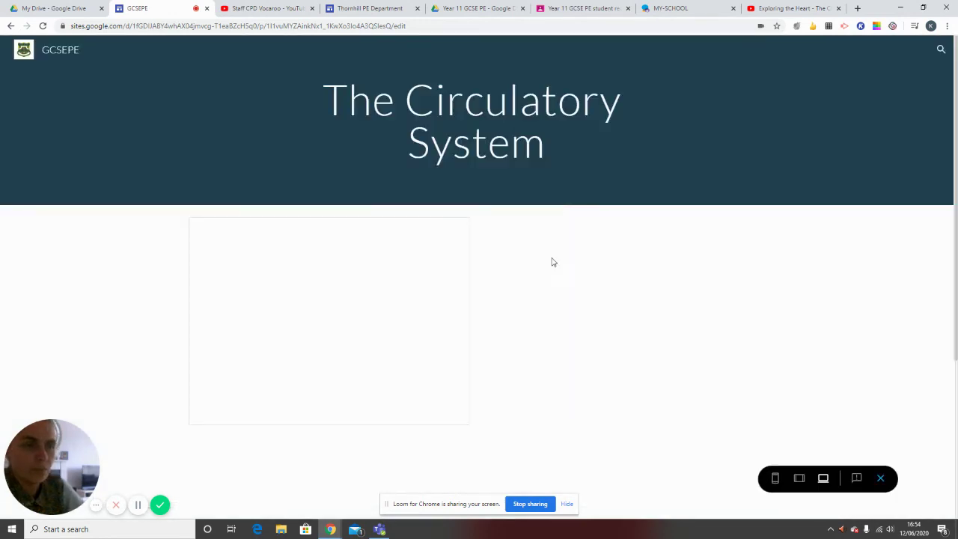
scroll(522, 341, "down", 3)
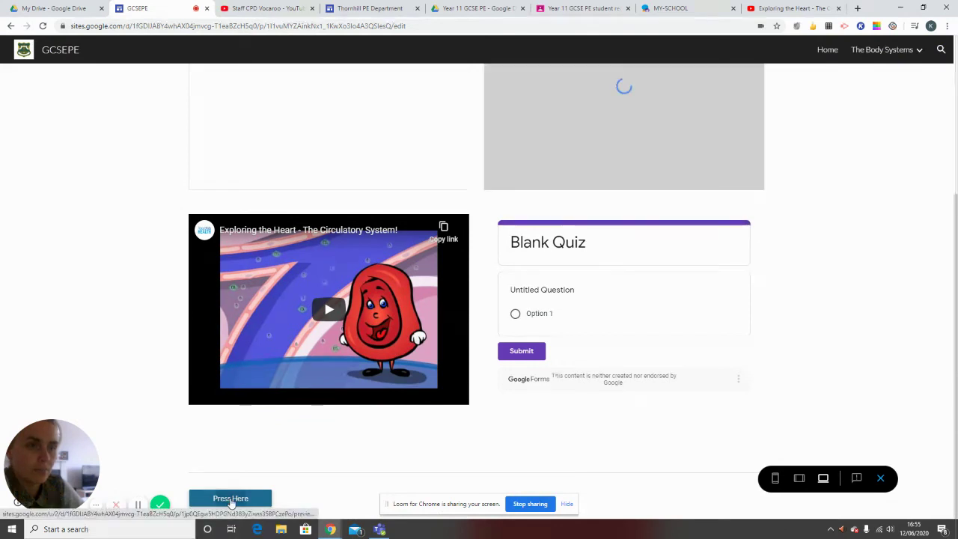
left_click(230, 500)
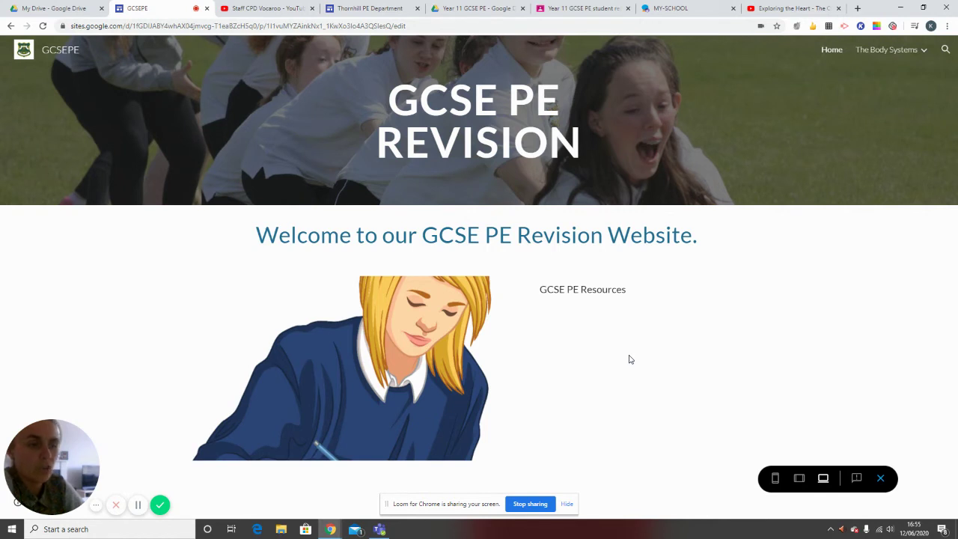
- Switch the preview to phone size and check the Home and The Body Systems pages
left_click(775, 485)
scroll(514, 249, "down", 1)
scroll(514, 249, "down", 2)
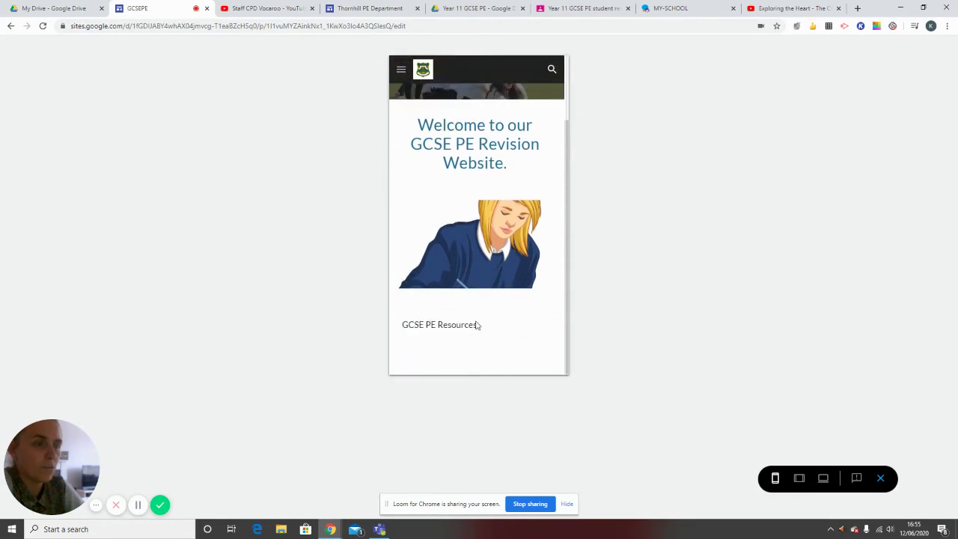
scroll(476, 324, "up", 2)
left_click(401, 70)
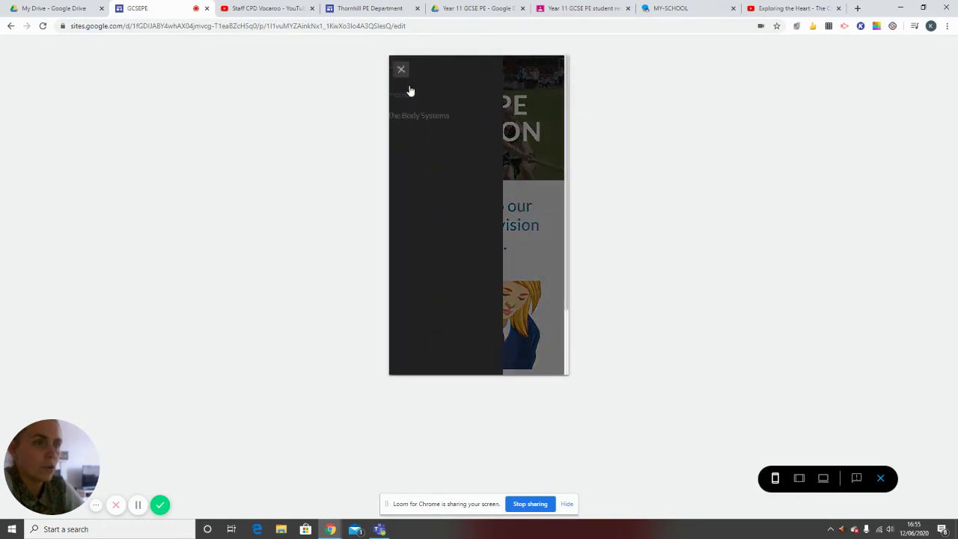
left_click(440, 116)
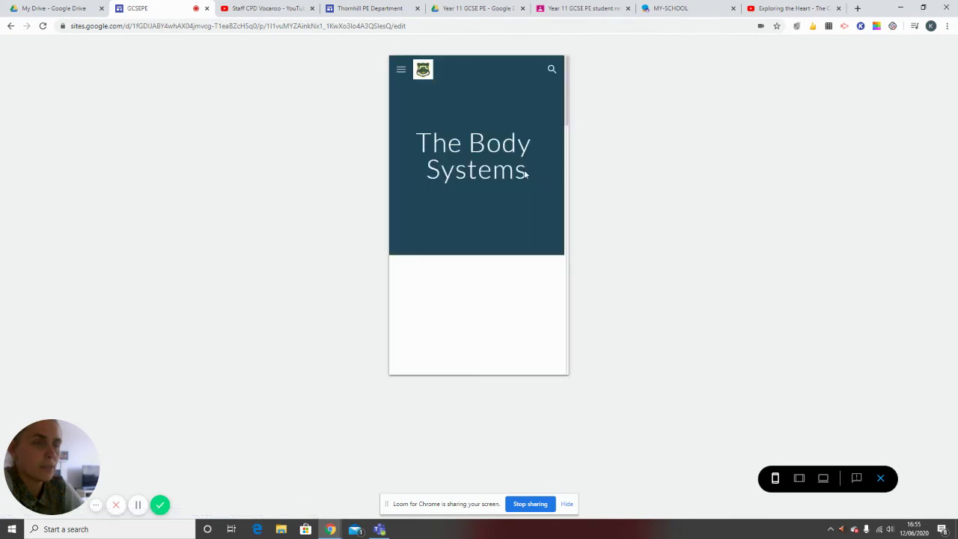
scroll(519, 176, "down", 5)
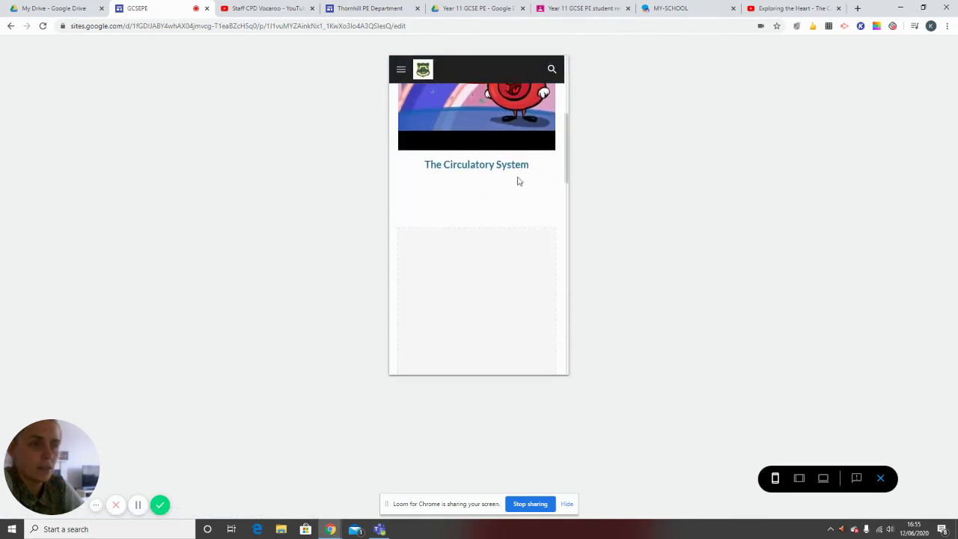
scroll(518, 191, "down", 5)
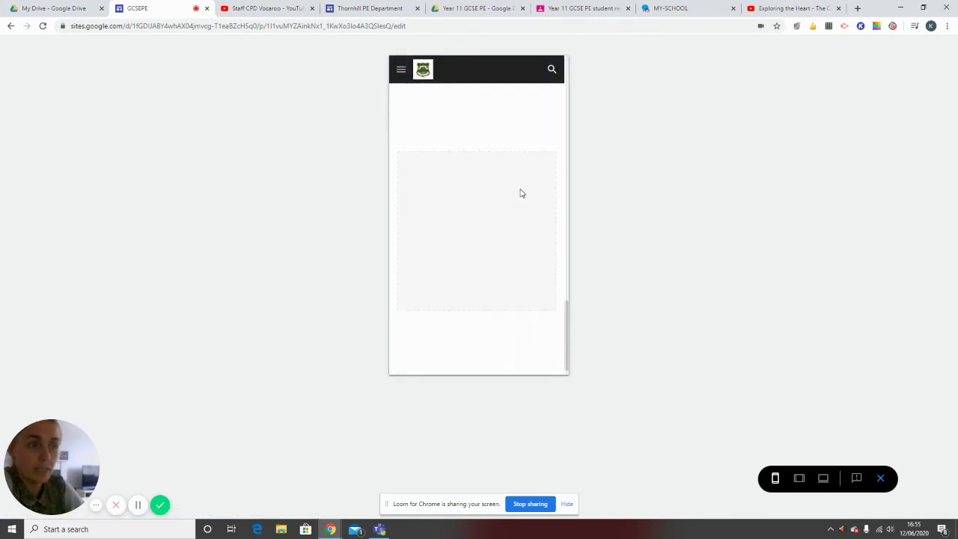
- Check The Circulatory System page and its "Press Here" button in the phone preview, and return to editing
left_click(401, 71)
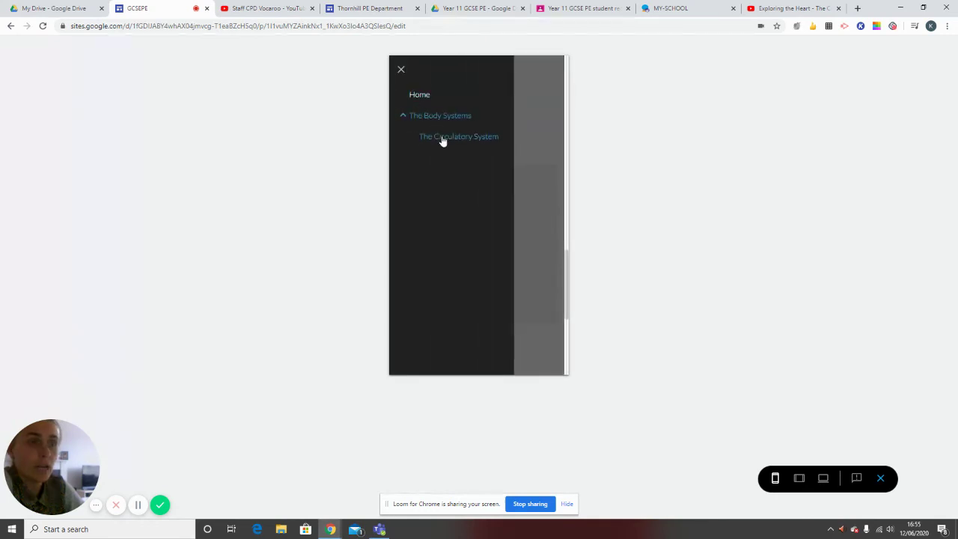
left_click(442, 138)
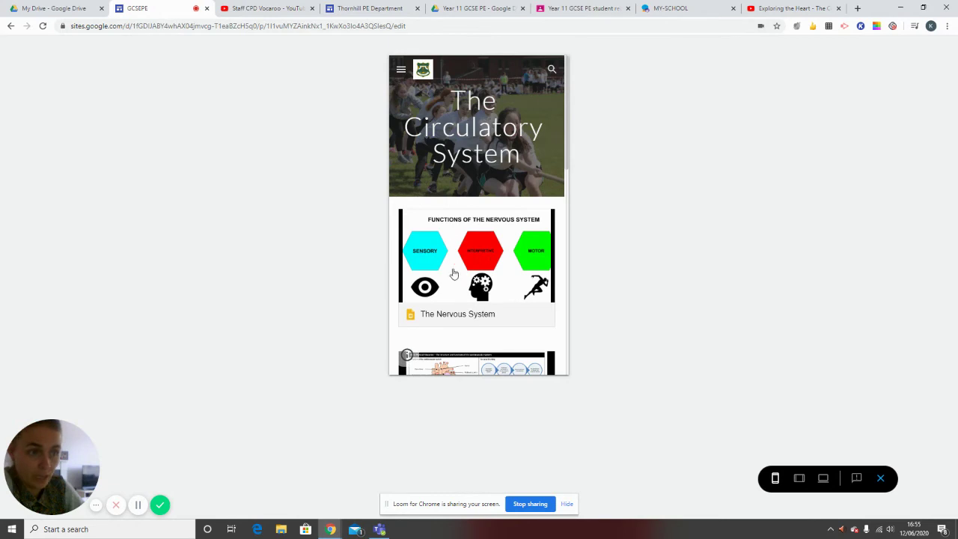
scroll(483, 260, "down", 3)
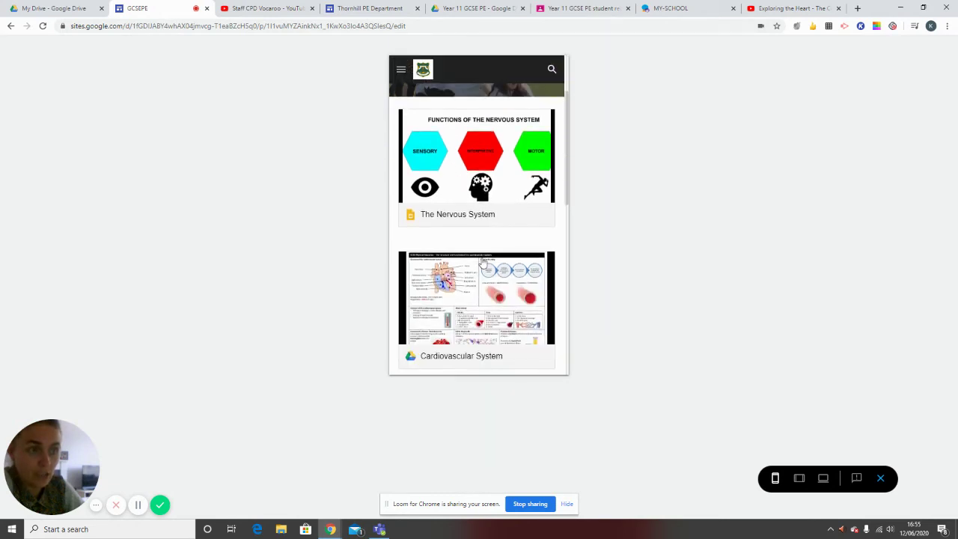
scroll(475, 297, "down", 6)
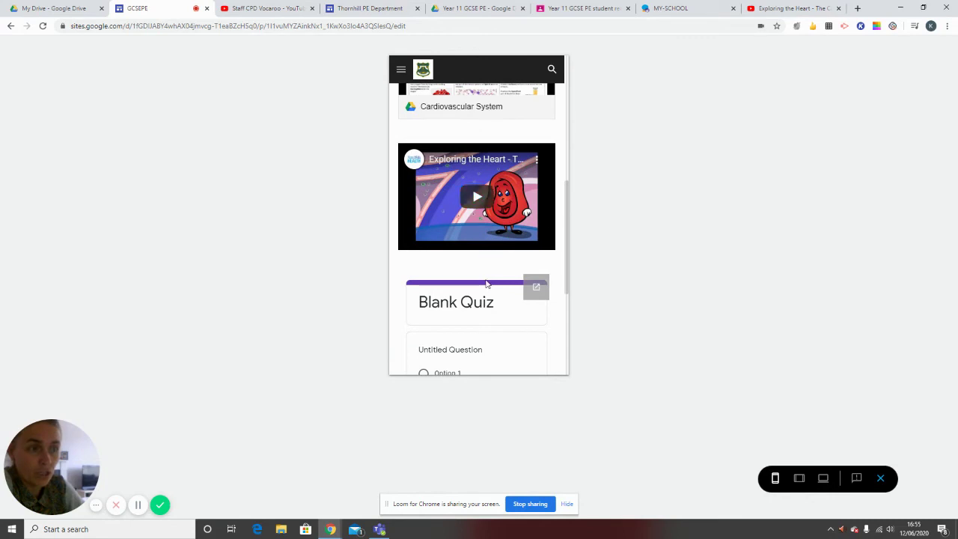
scroll(481, 285, "down", 3)
scroll(479, 274, "down", 4)
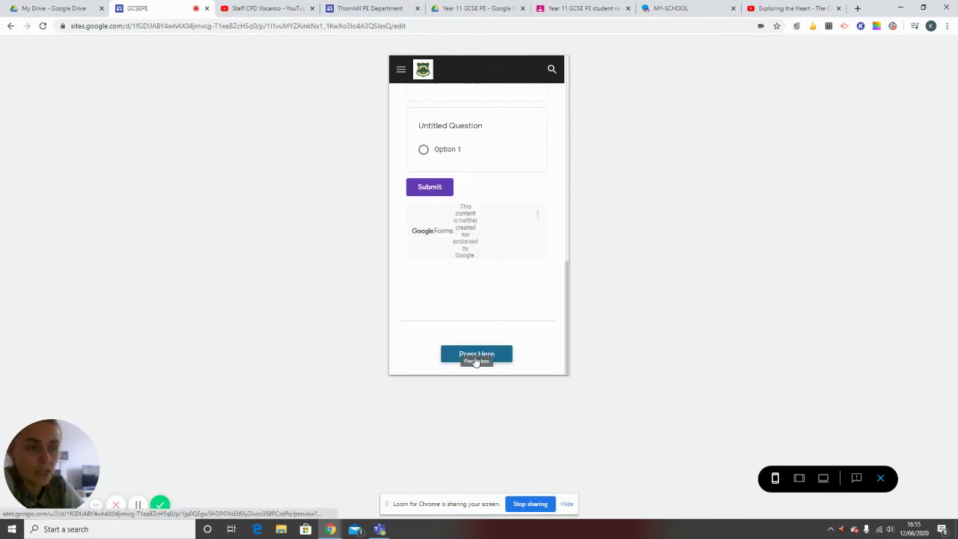
left_click(475, 359)
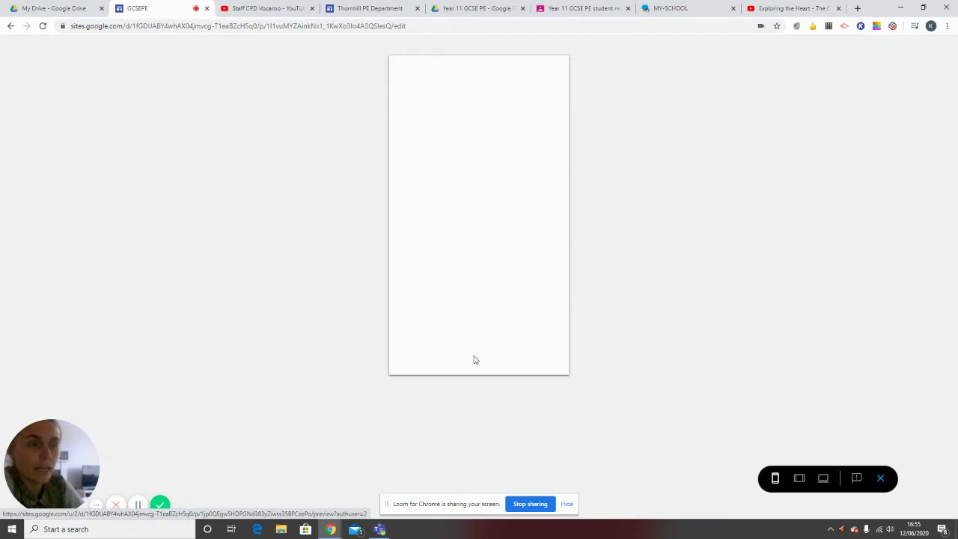
left_click(881, 478)
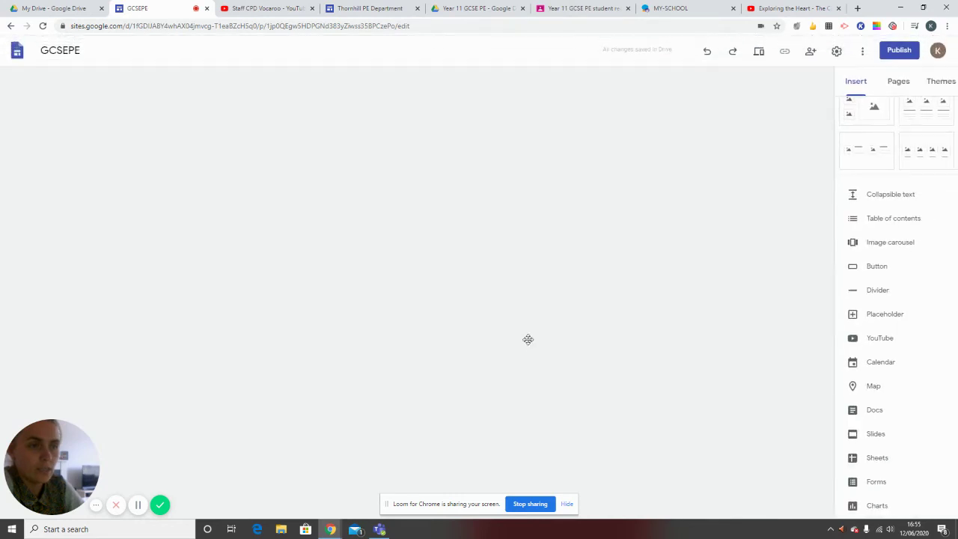
- Rename the "Press Here" button on The Circulatory System page as "HOME"
scroll(494, 368, "down", 1)
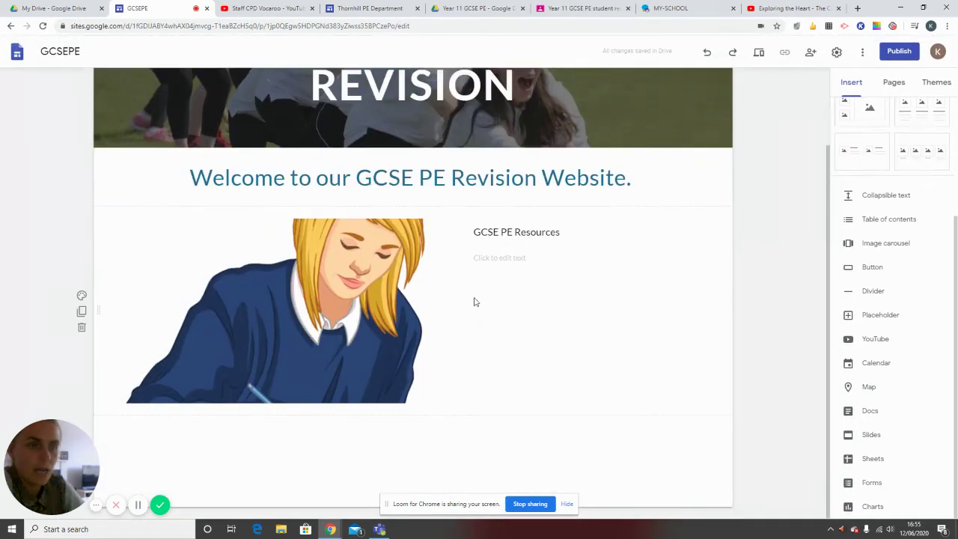
scroll(682, 169, "up", 1)
mouse_move(677, 88)
left_click(675, 114)
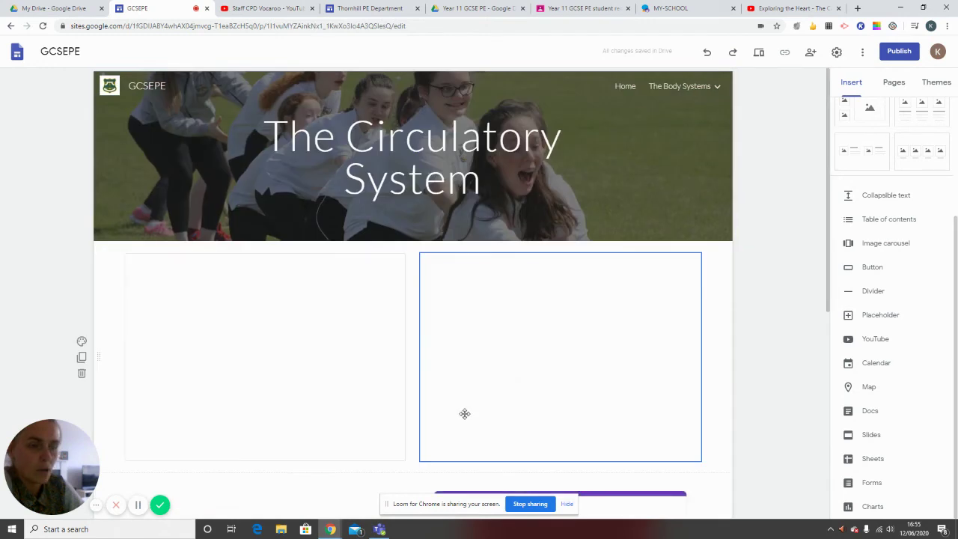
scroll(464, 413, "down", 5)
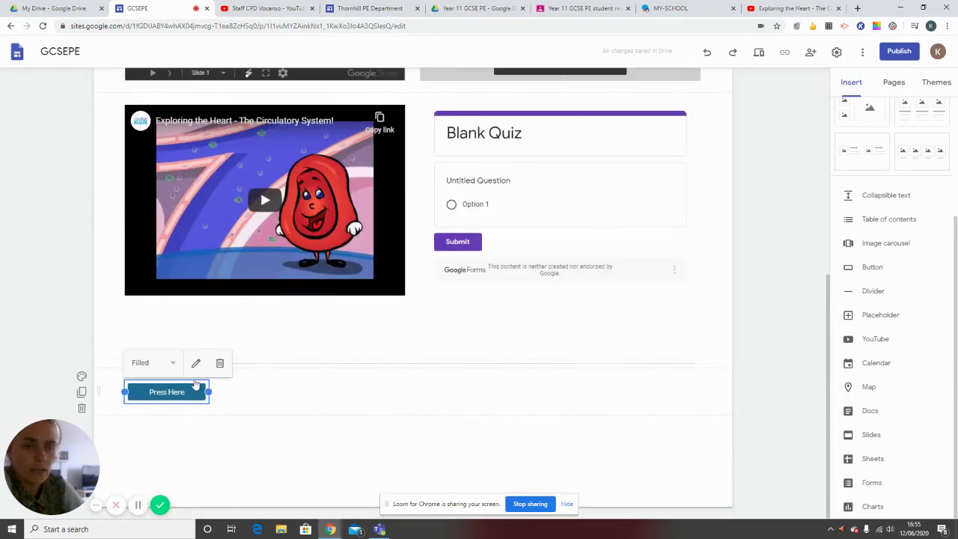
left_click(195, 364)
key("BackSpace")
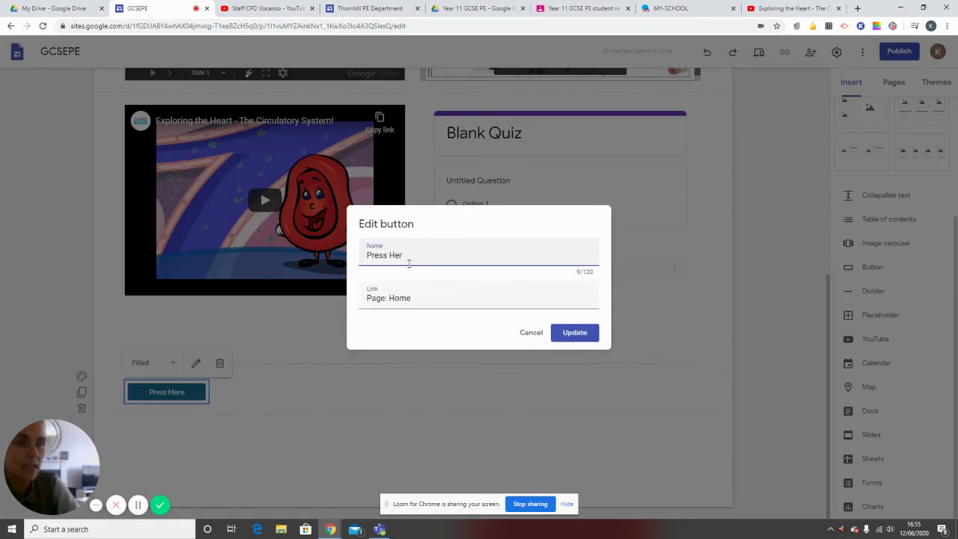
key("BackSpace")
key("BackSpace")
key("BackSpace")
key("BackSpace")
type("Home")
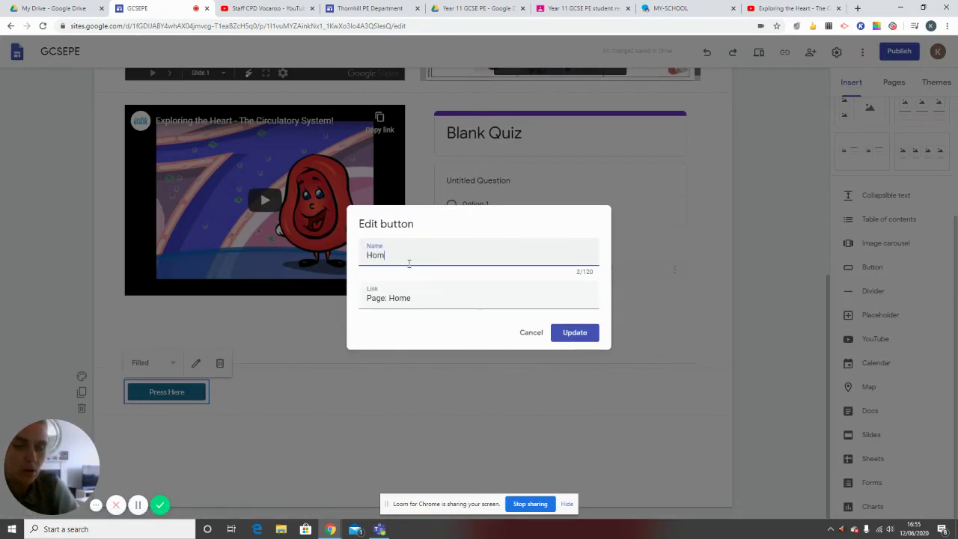
key("BackSpace")
key("BackSpace")
key("BackSpace")
type("OME")
left_click(565, 335)
left_click(324, 411)
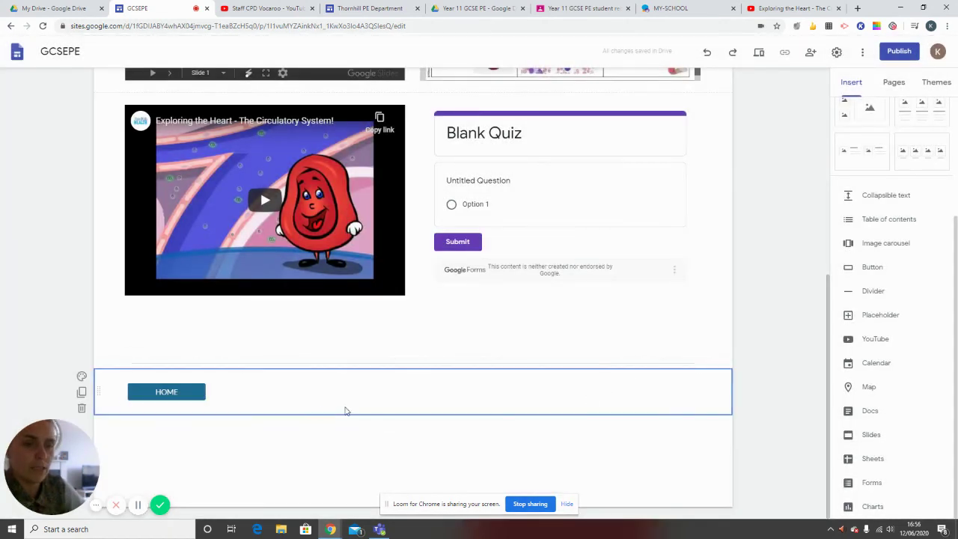
- Move the HOME button to the right end of its row and widen it to the content edge
left_click_drag(189, 391, 649, 401)
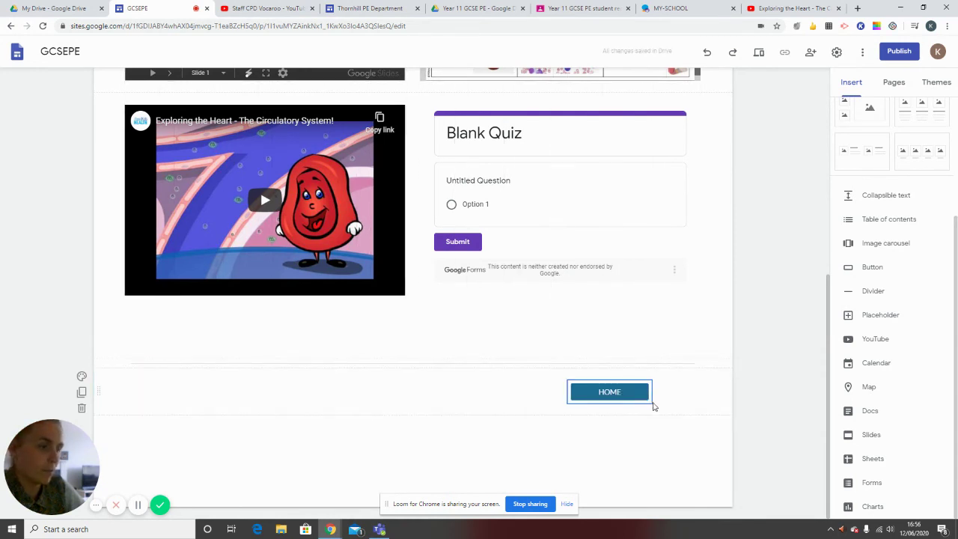
left_click(647, 398)
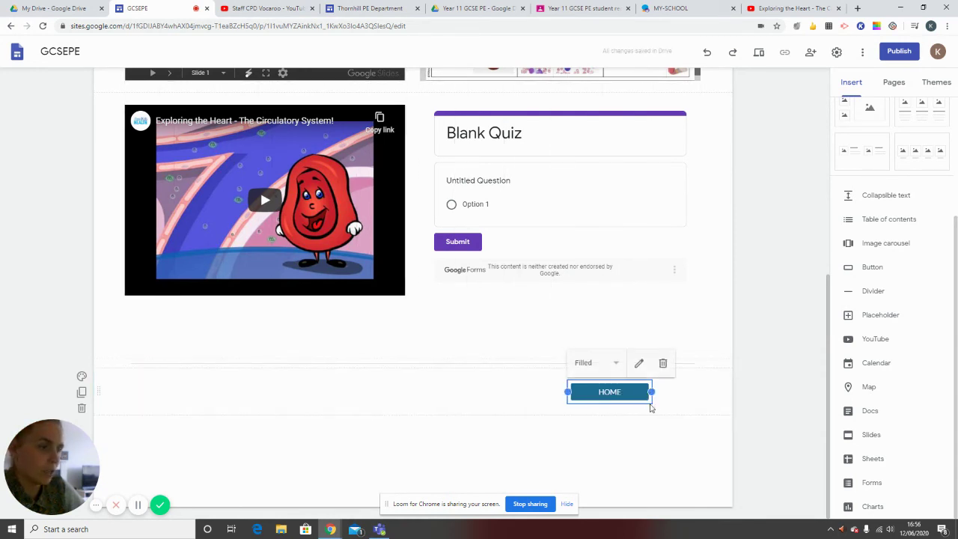
left_click_drag(652, 392, 682, 397)
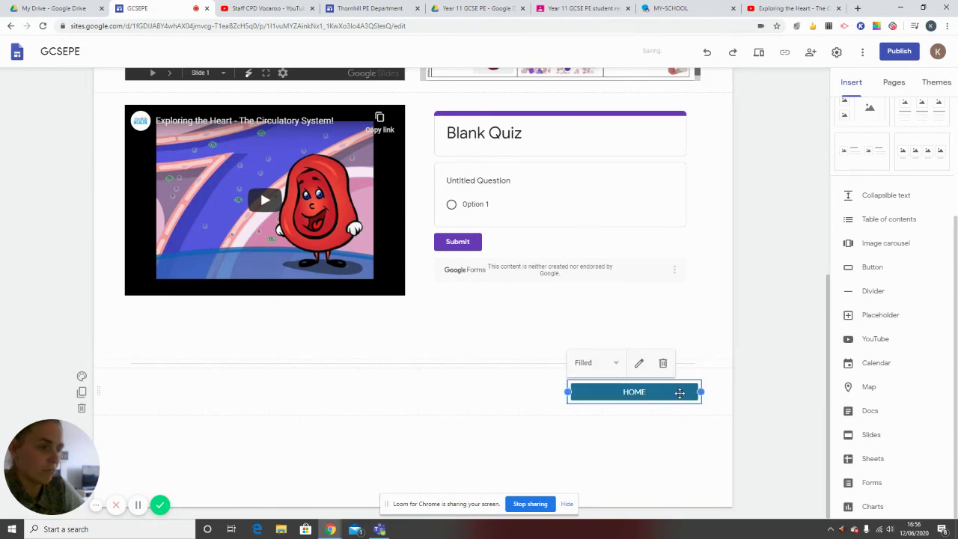
left_click(650, 438)
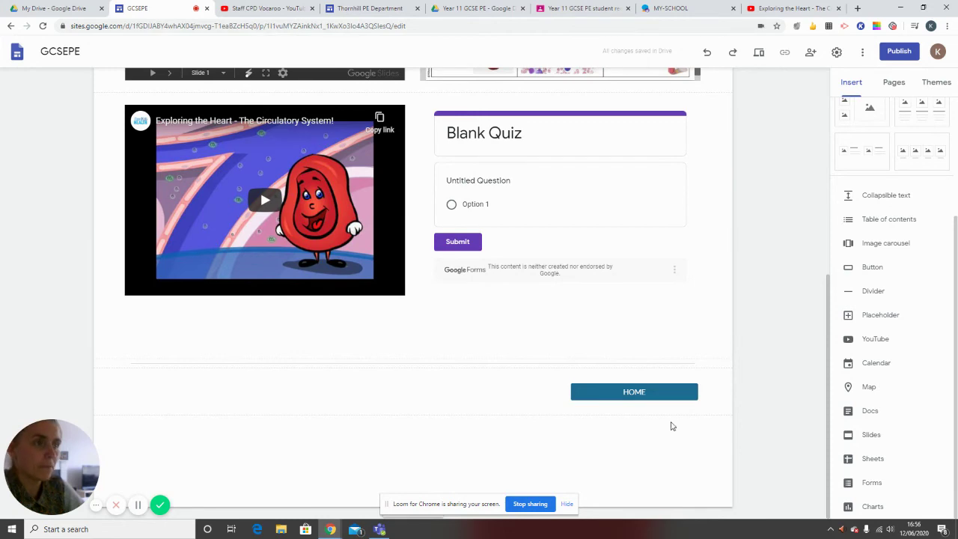
- Add a subpage named "The Respiratory System" under The Body Systems page
scroll(685, 348, "up", 5)
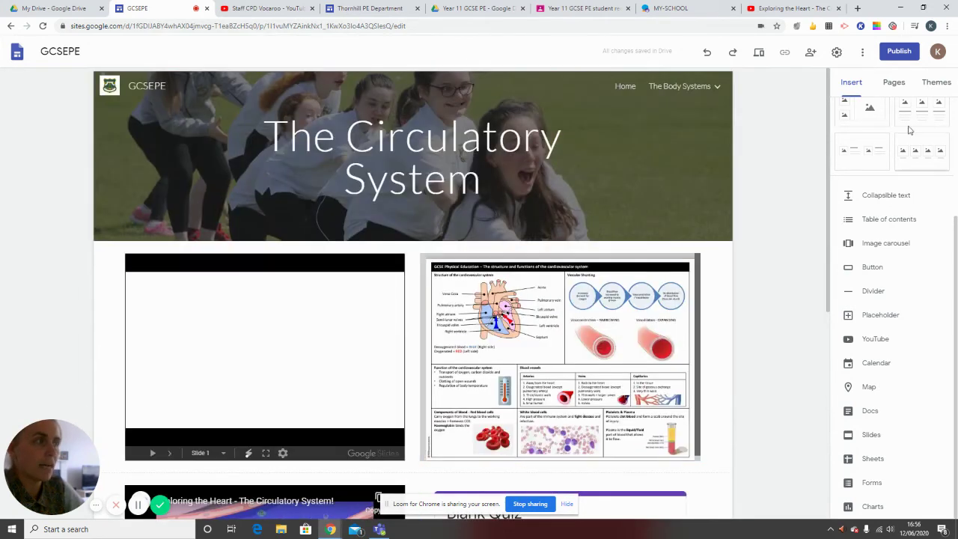
left_click(894, 84)
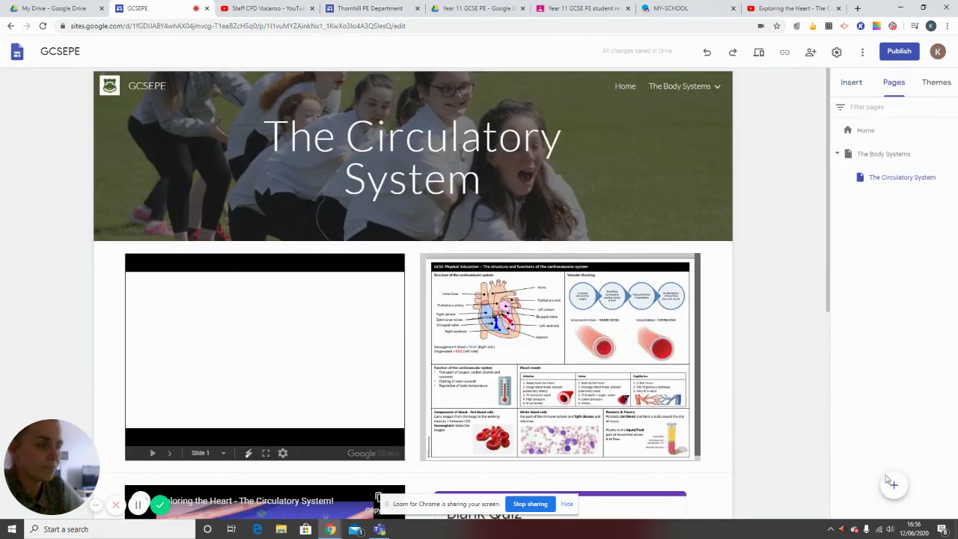
mouse_move(893, 490)
mouse_move(944, 177)
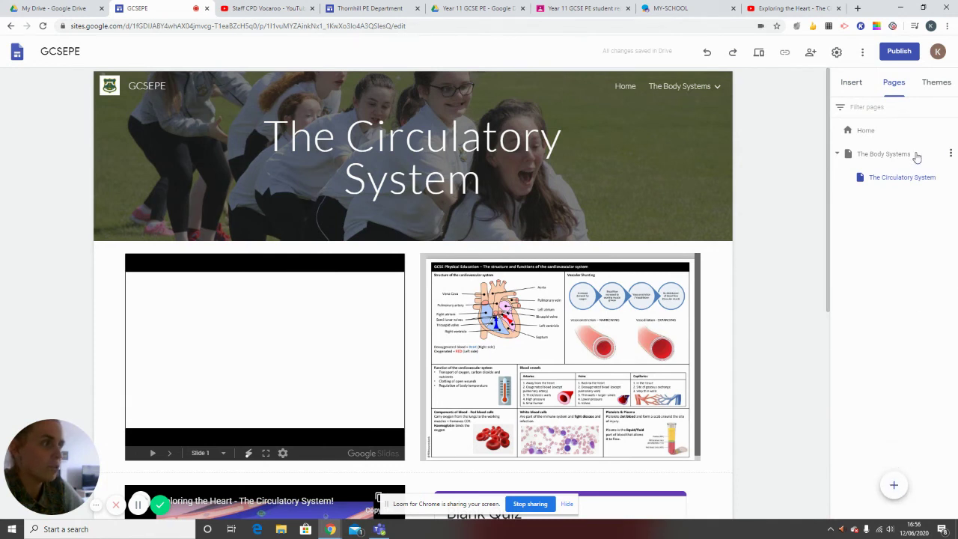
left_click(949, 153)
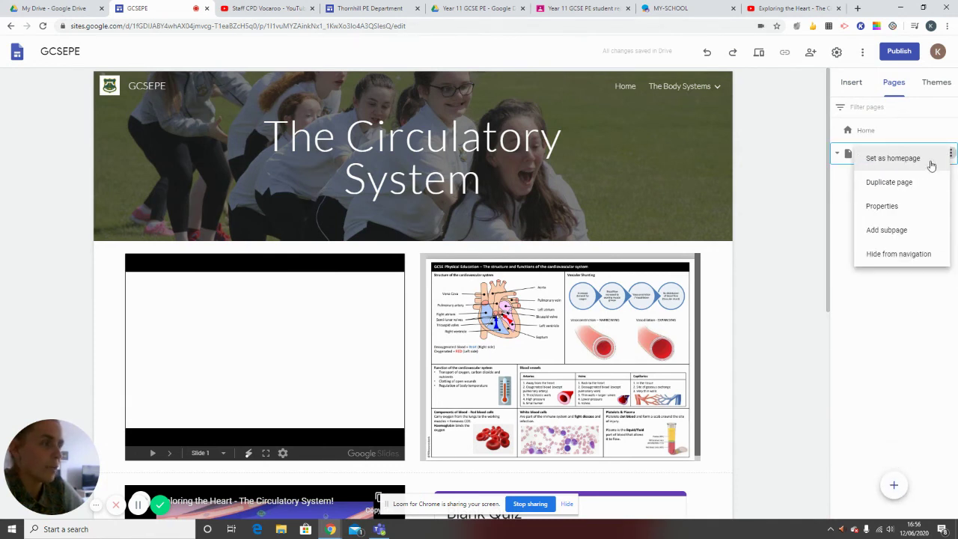
left_click(893, 231)
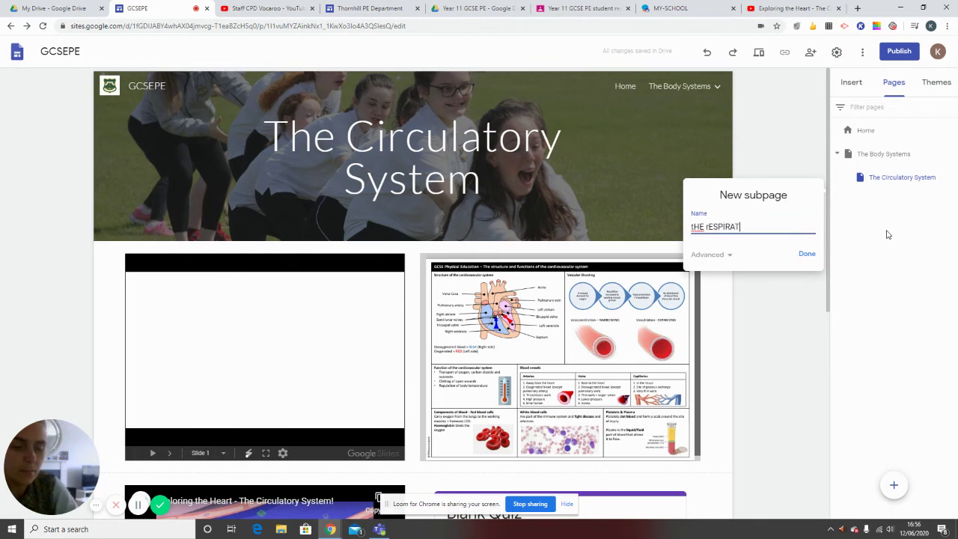
type("EM")
key("BackSpace")
key("BackSpace")
key("BackSpace")
key("BackSpace")
key("BackSpace")
key("BackSpace")
key("BackSpace")
key("BackSpace")
key("BackSpace")
key("BackSpace")
key("BackSpace")
key("BackSpace")
key("BackSpace")
key("BackSpace")
key("BackSpace")
key("BackSpace")
key("BackSpace")
key("BackSpace")
key("BackSpace")
key("BackSpace")
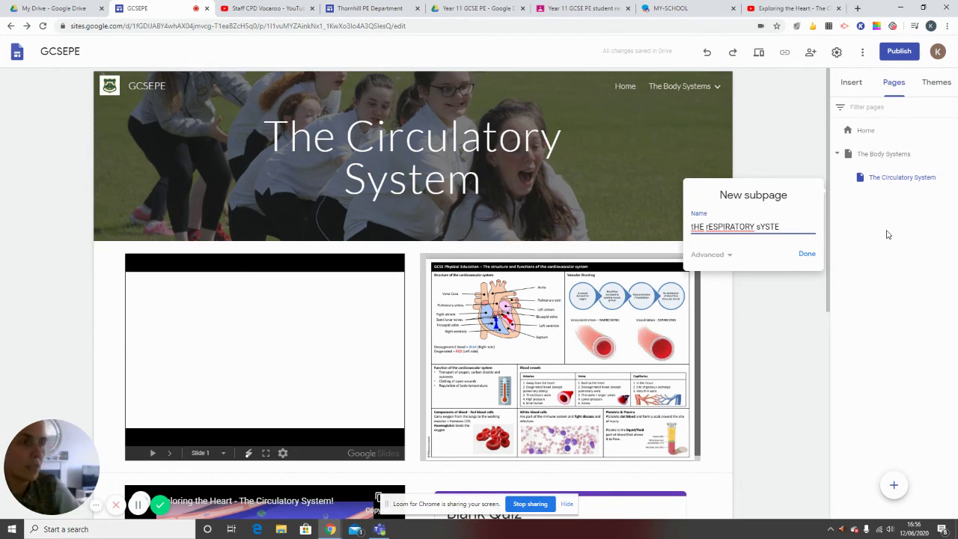
type("The Respiratory System")
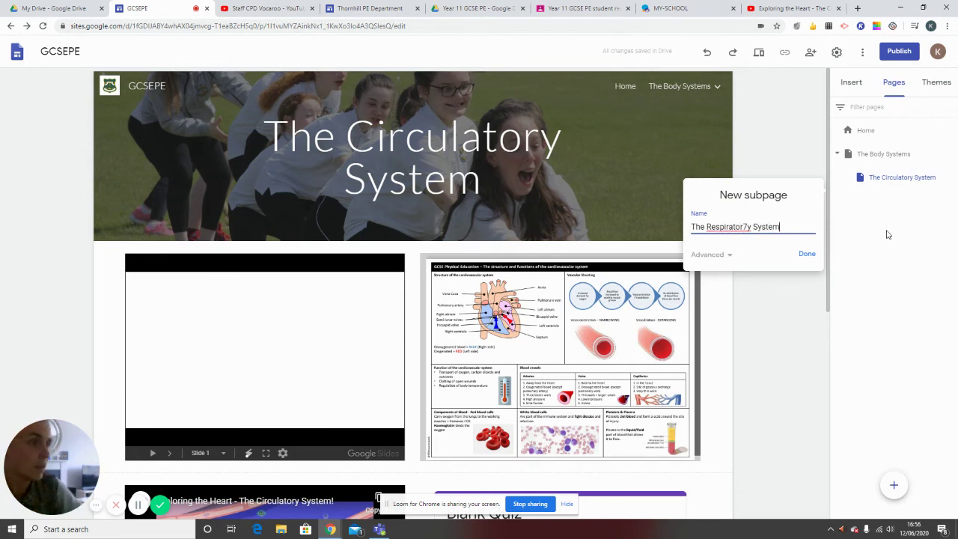
left_click(806, 254)
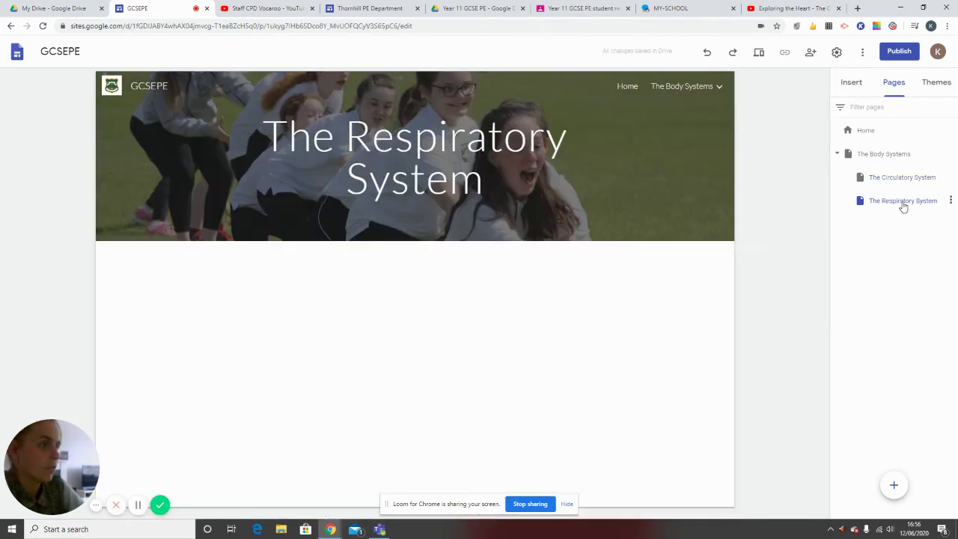
- Replace the header image of The Respiratory System page with the "eat well plate" picture from the Pictures folder
mouse_move(137, 229)
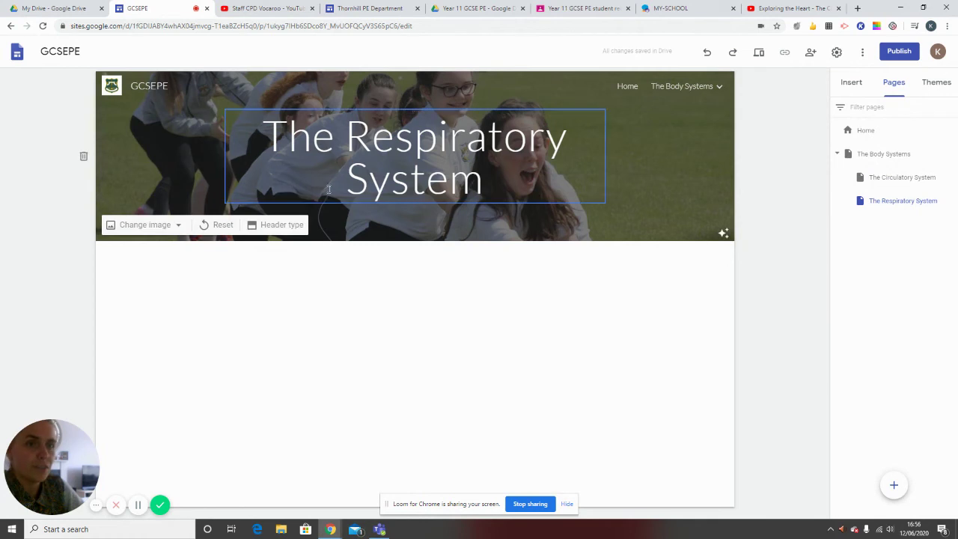
left_click(137, 225)
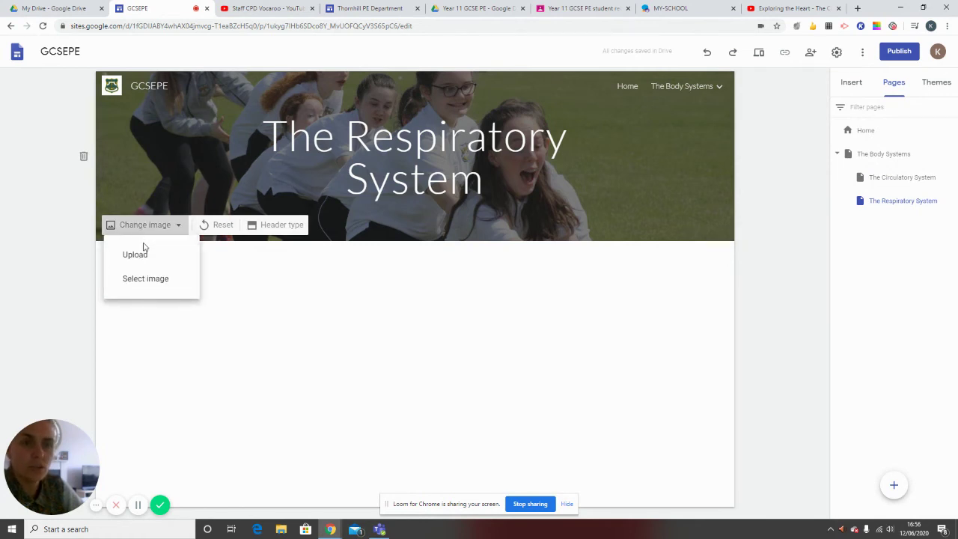
left_click(141, 274)
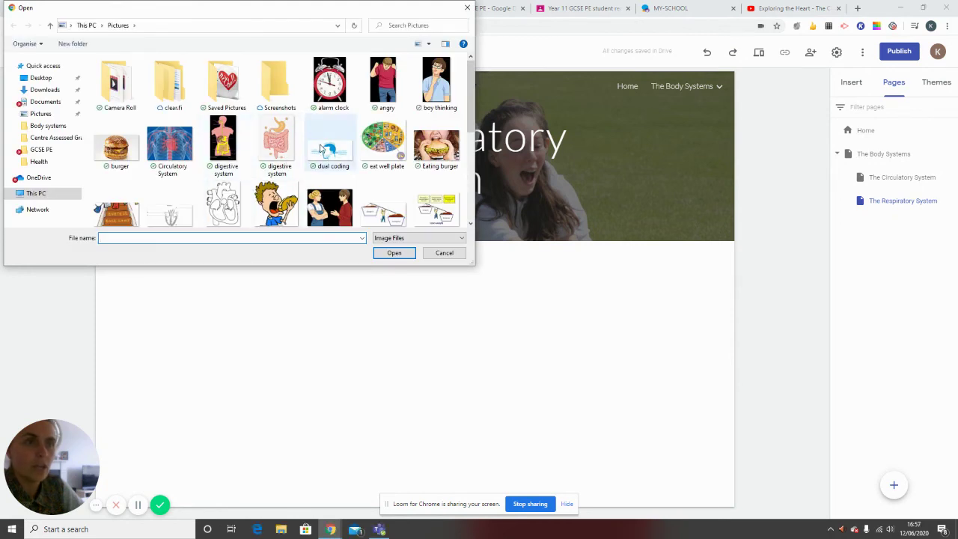
scroll(318, 157, "down", 3)
scroll(319, 157, "down", 1)
scroll(318, 160, "up", 3)
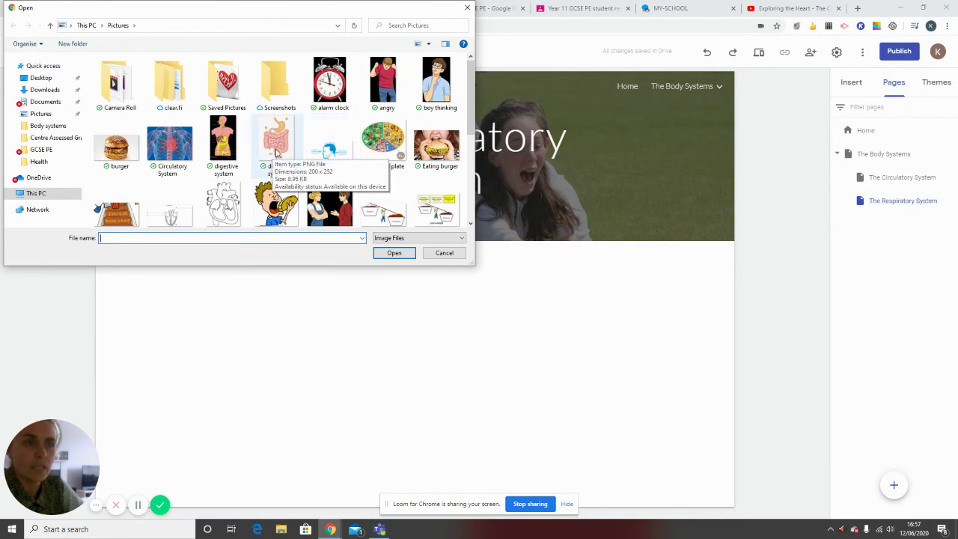
left_click(383, 142)
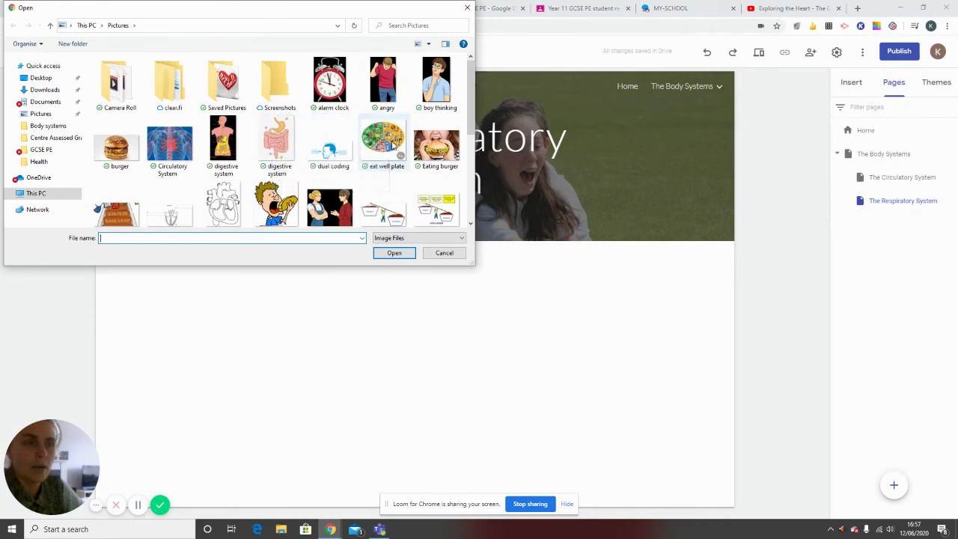
left_click(395, 253)
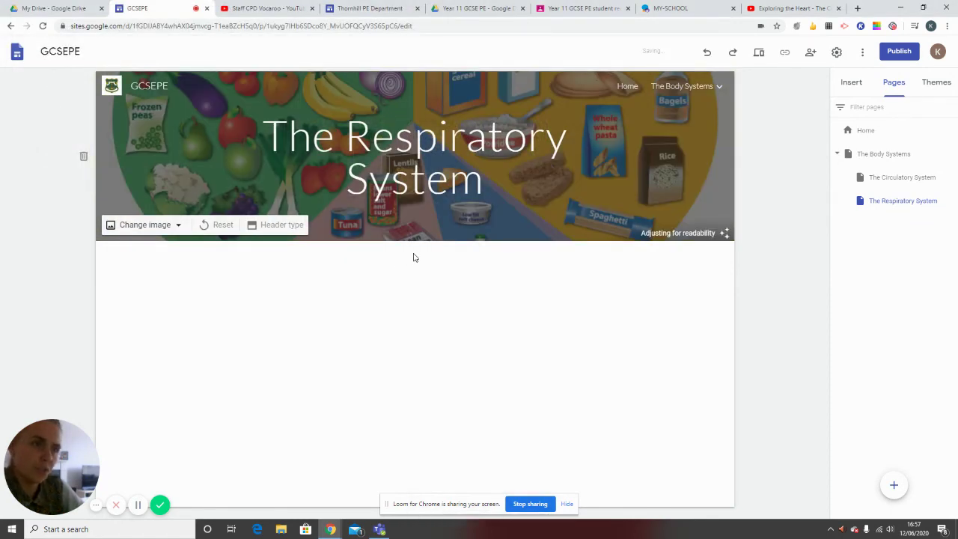
- Make the whole page title "The Respiratory System" bold
left_click(446, 188)
triple_click(446, 187)
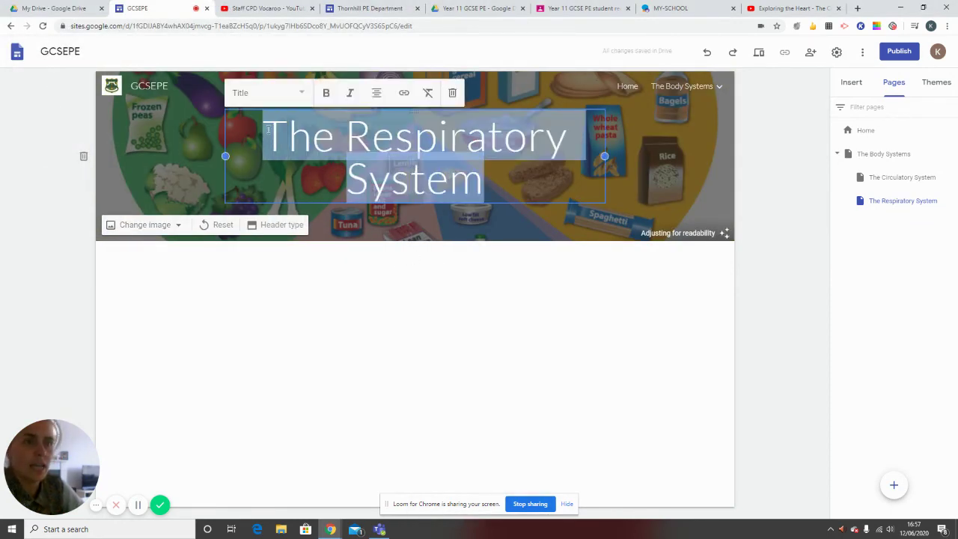
left_click(339, 102)
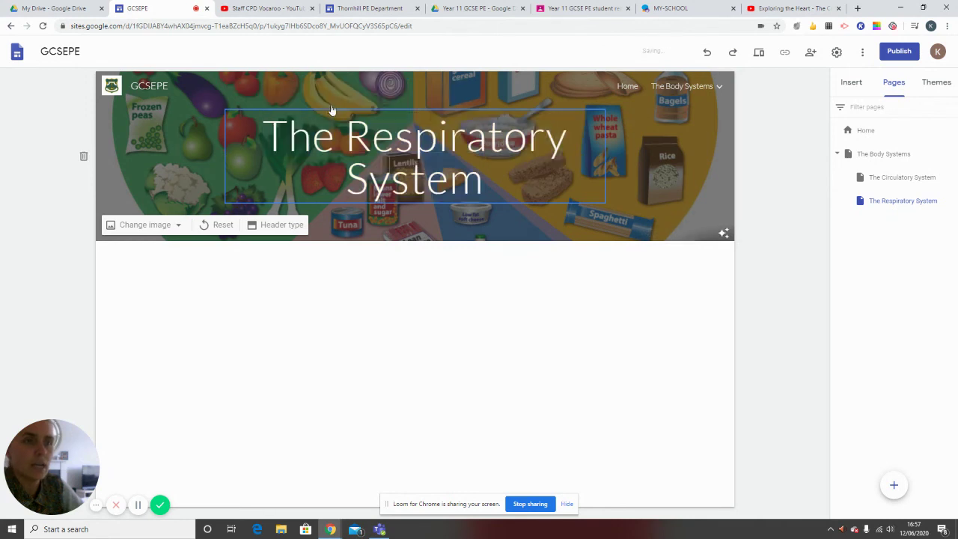
left_click(283, 133)
left_click_drag(266, 131, 527, 189)
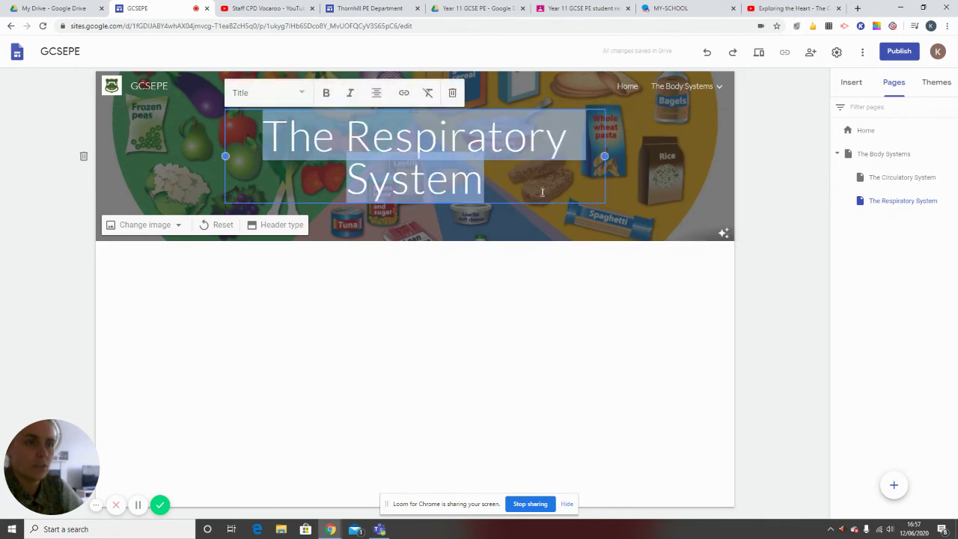
left_click(326, 93)
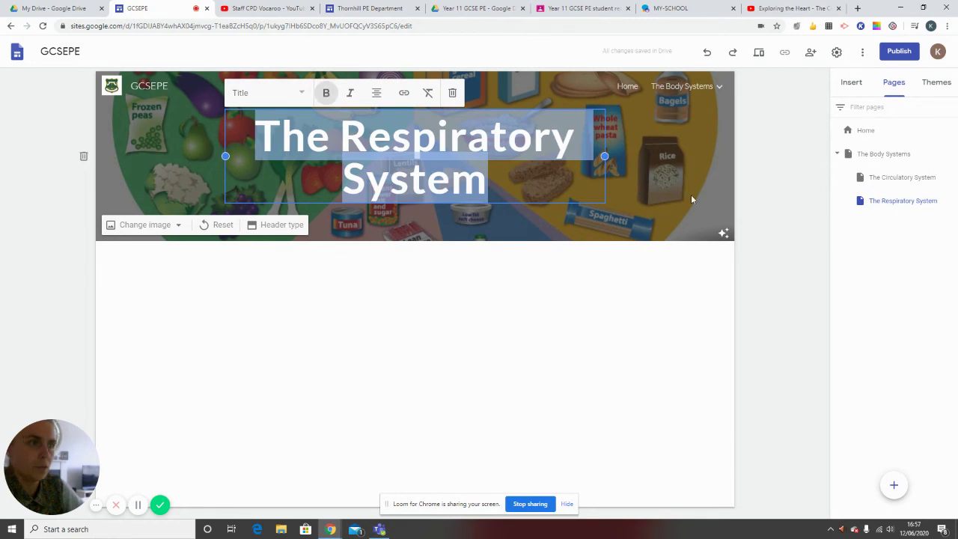
left_click(663, 215)
- Start an image carousel on The Respiratory System page and upload the "burger" picture to it
left_click(852, 83)
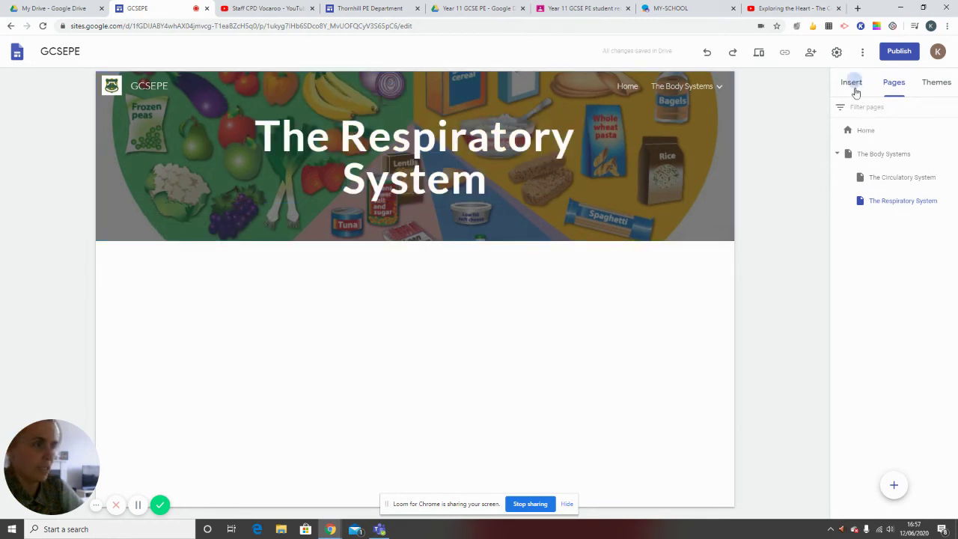
scroll(900, 152, "up", 3)
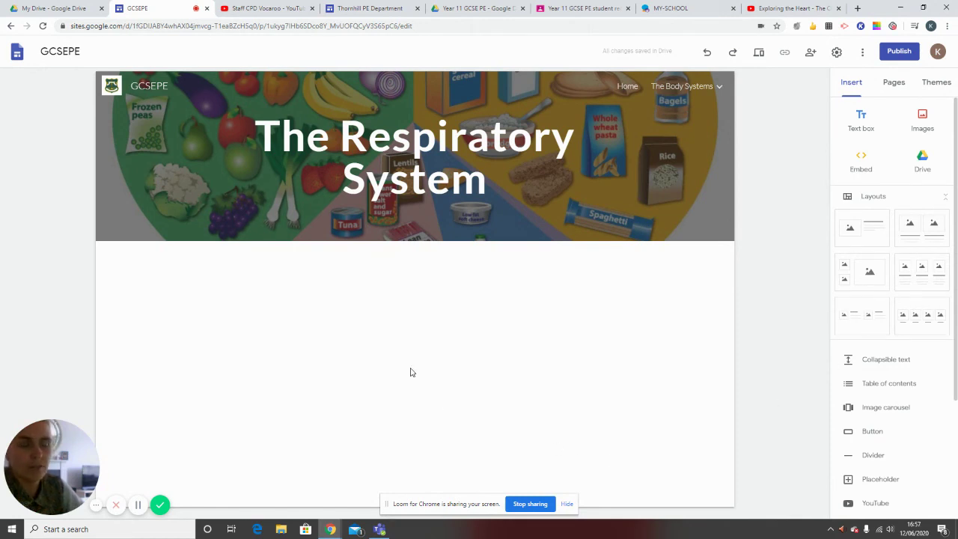
double_click(299, 336)
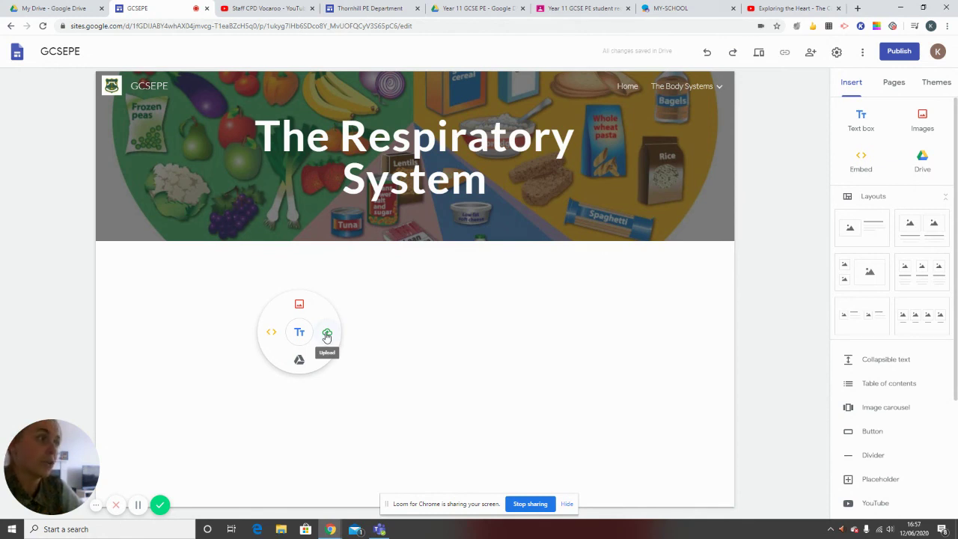
scroll(902, 394, "down", 3)
scroll(903, 397, "down", 2)
scroll(902, 398, "up", 5)
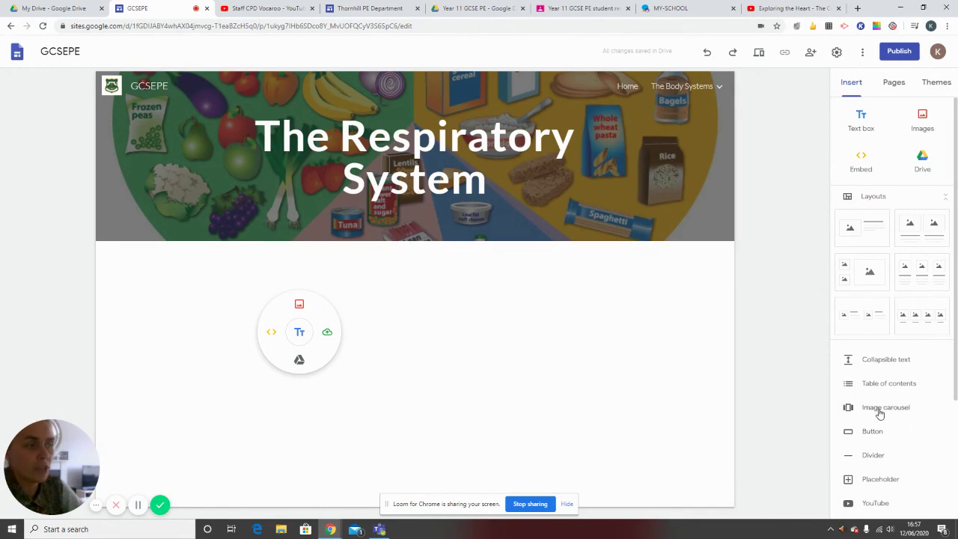
left_click(879, 412)
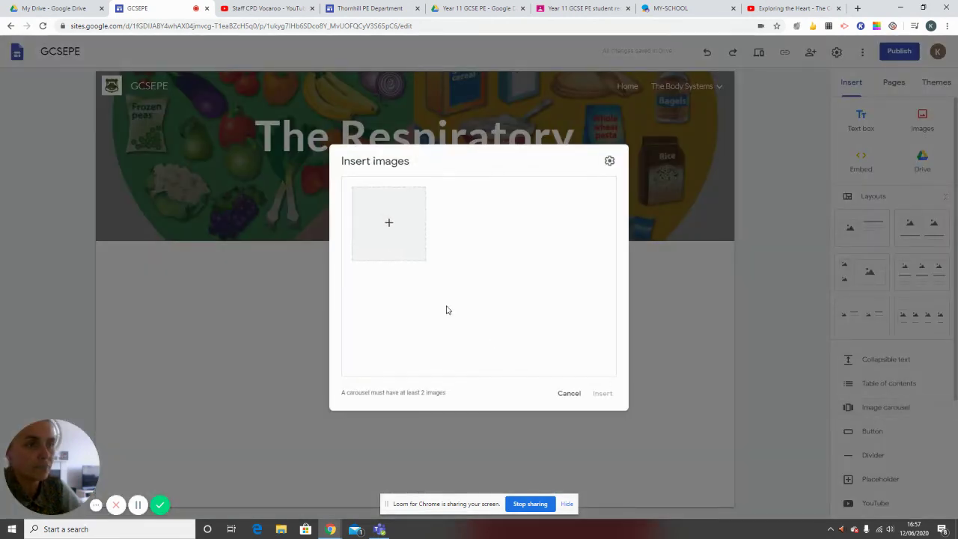
left_click(387, 224)
left_click(408, 255)
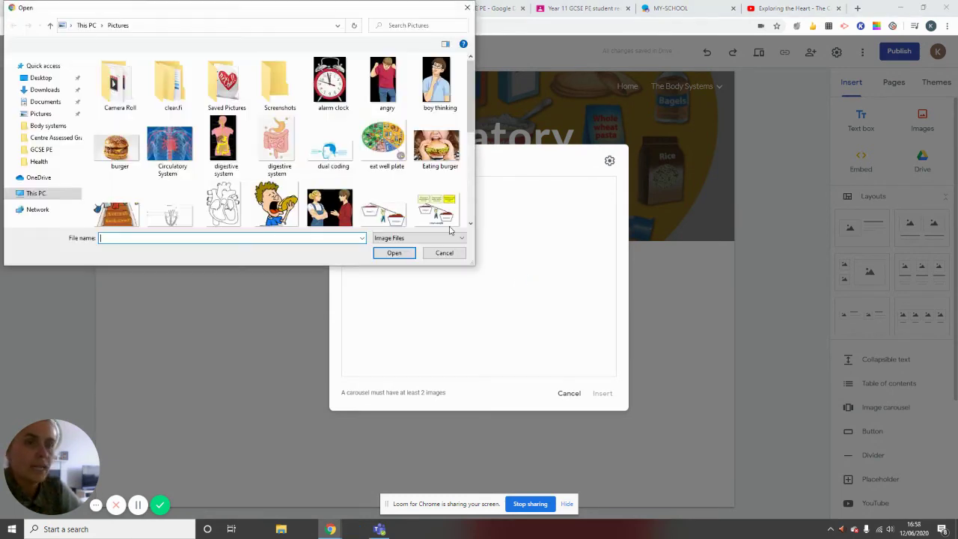
left_click(119, 155)
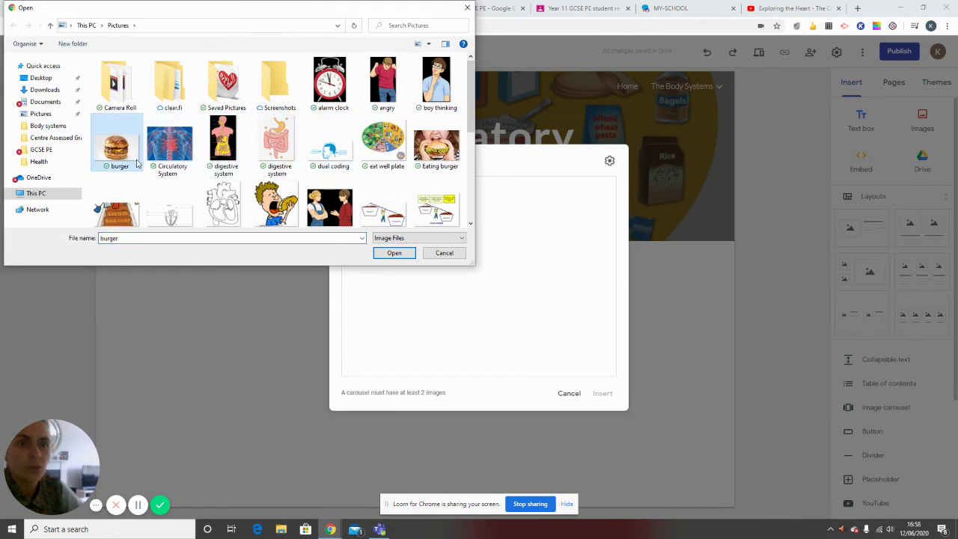
left_click(387, 254)
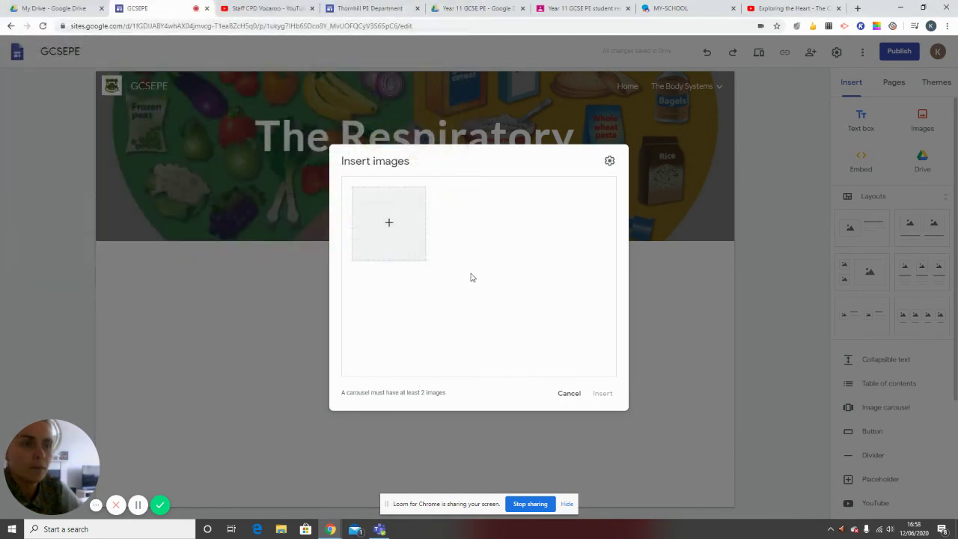
- Upload the "Eating burger" picture as the second carousel image
left_click(389, 225)
left_click(390, 251)
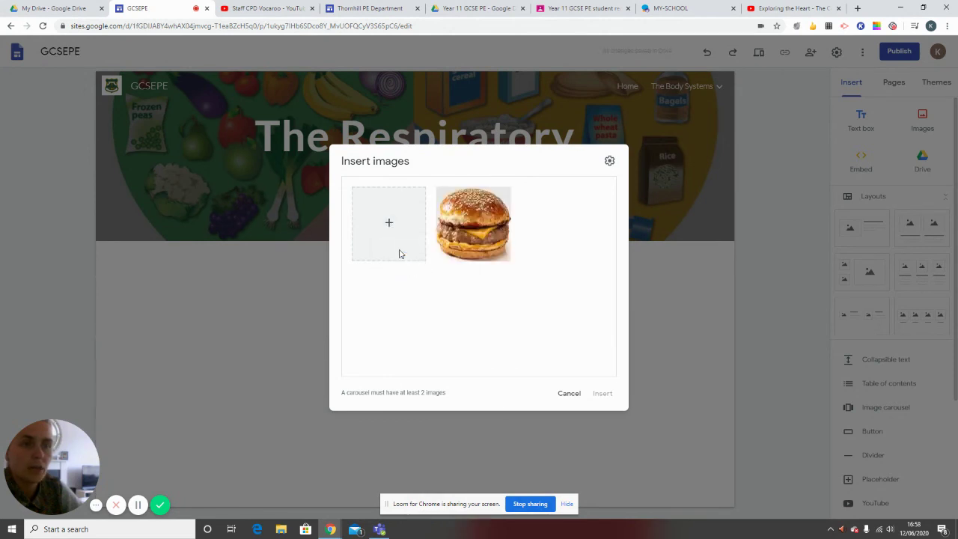
left_click(364, 228)
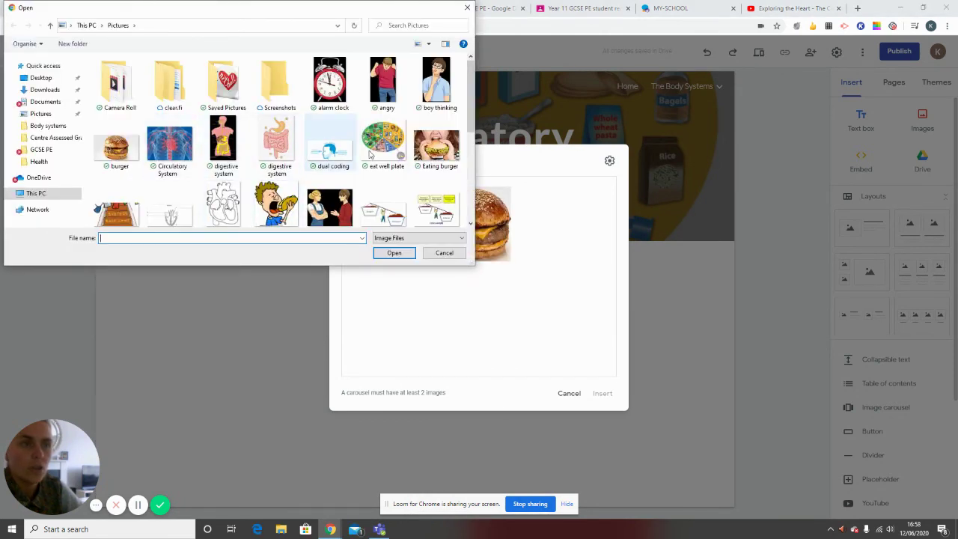
left_click(443, 163)
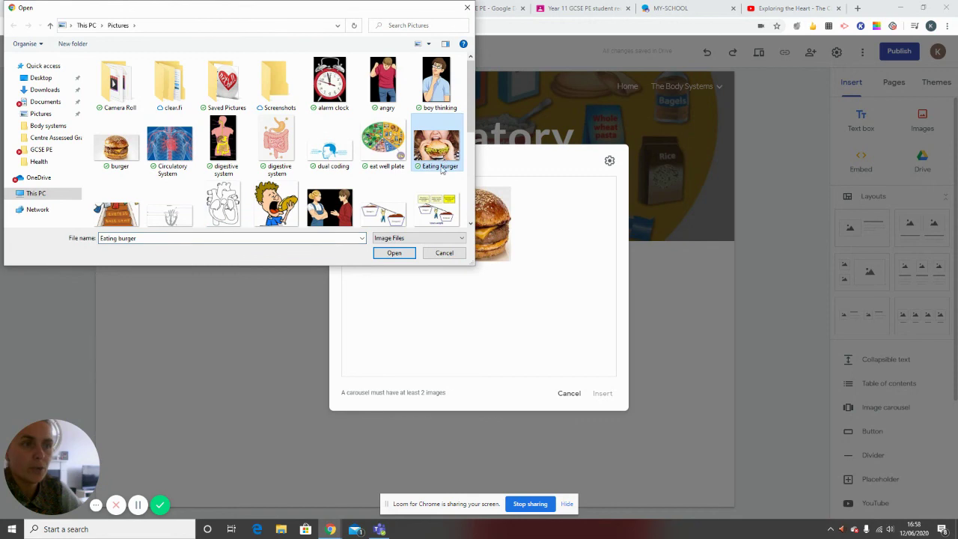
left_click(394, 252)
- Upload the cartoon of a boy eating as a third carousel image and insert the carousel below the header
left_click(389, 229)
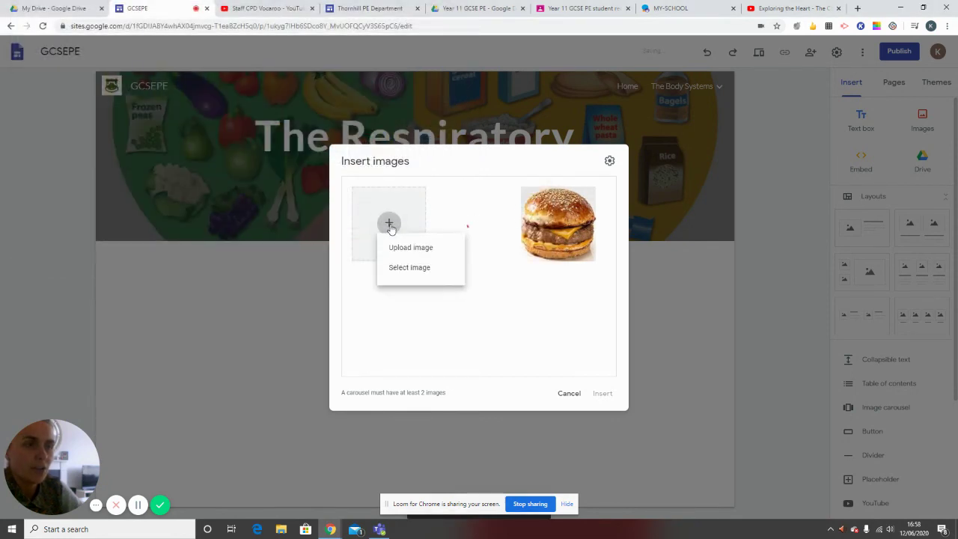
left_click(404, 252)
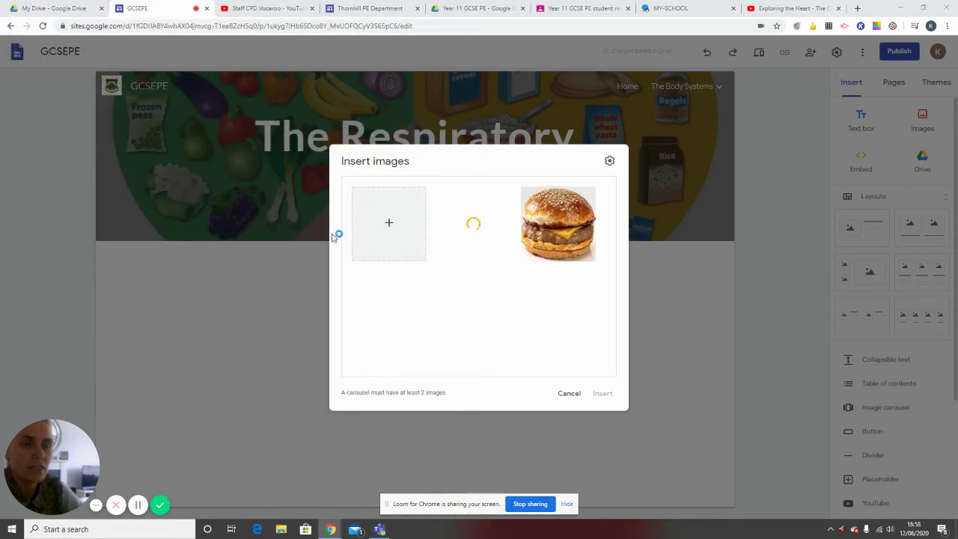
left_click(279, 209)
left_click(394, 253)
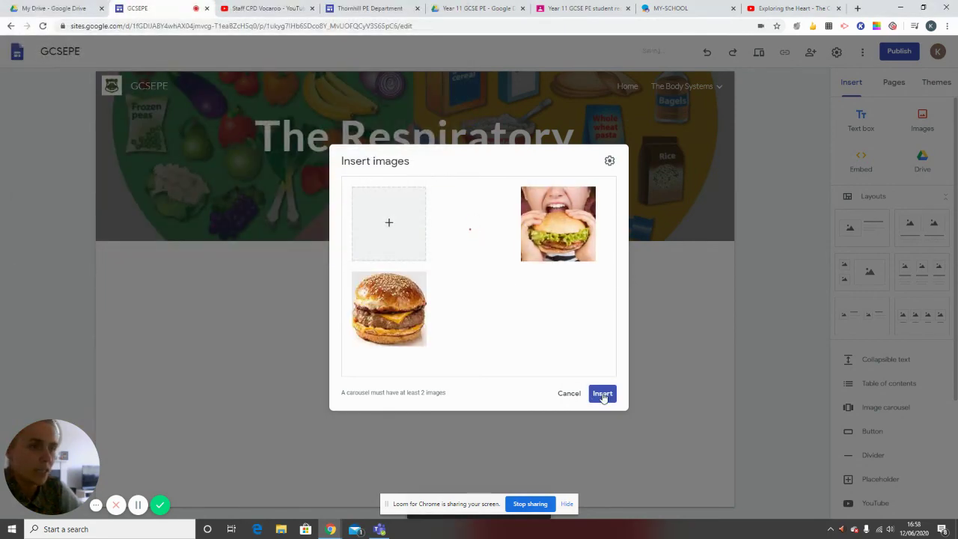
left_click(601, 394)
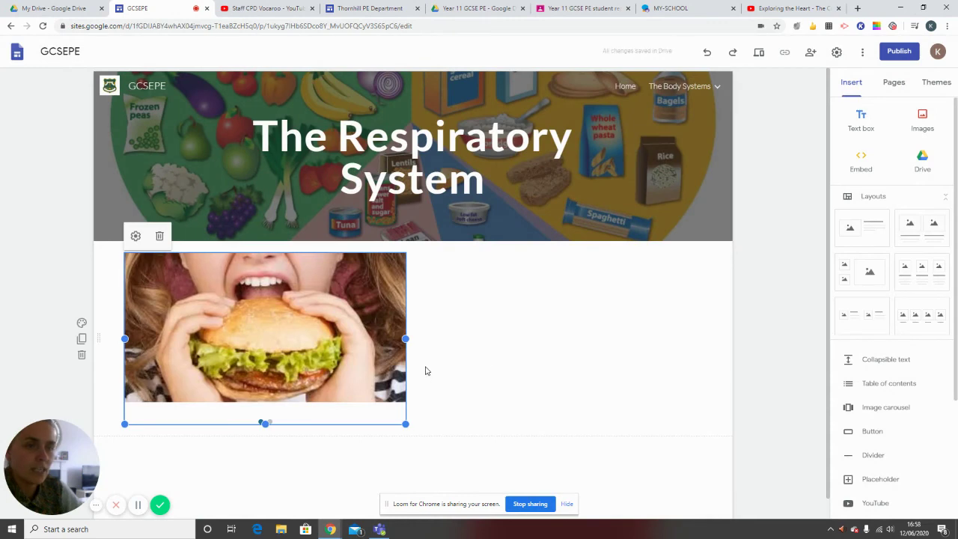
scroll(425, 370, "down", 1)
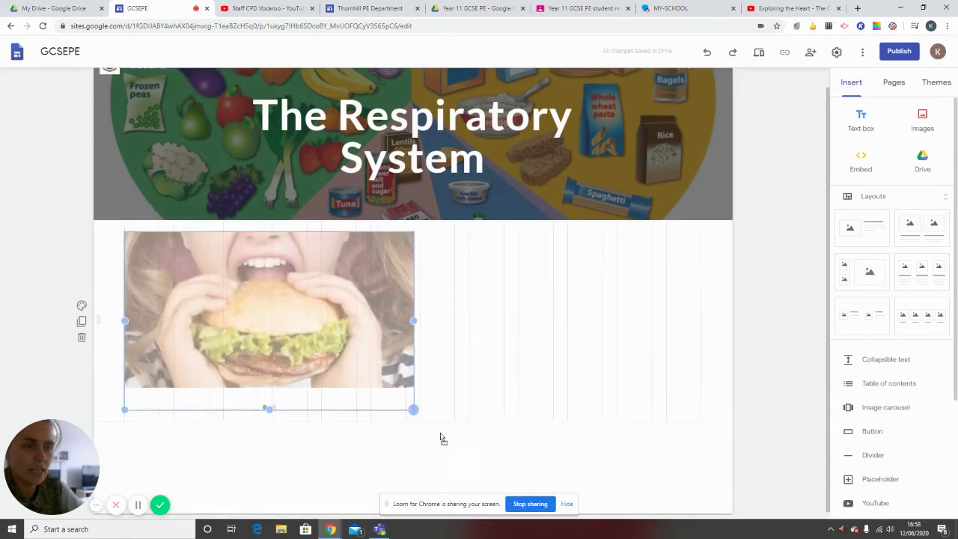